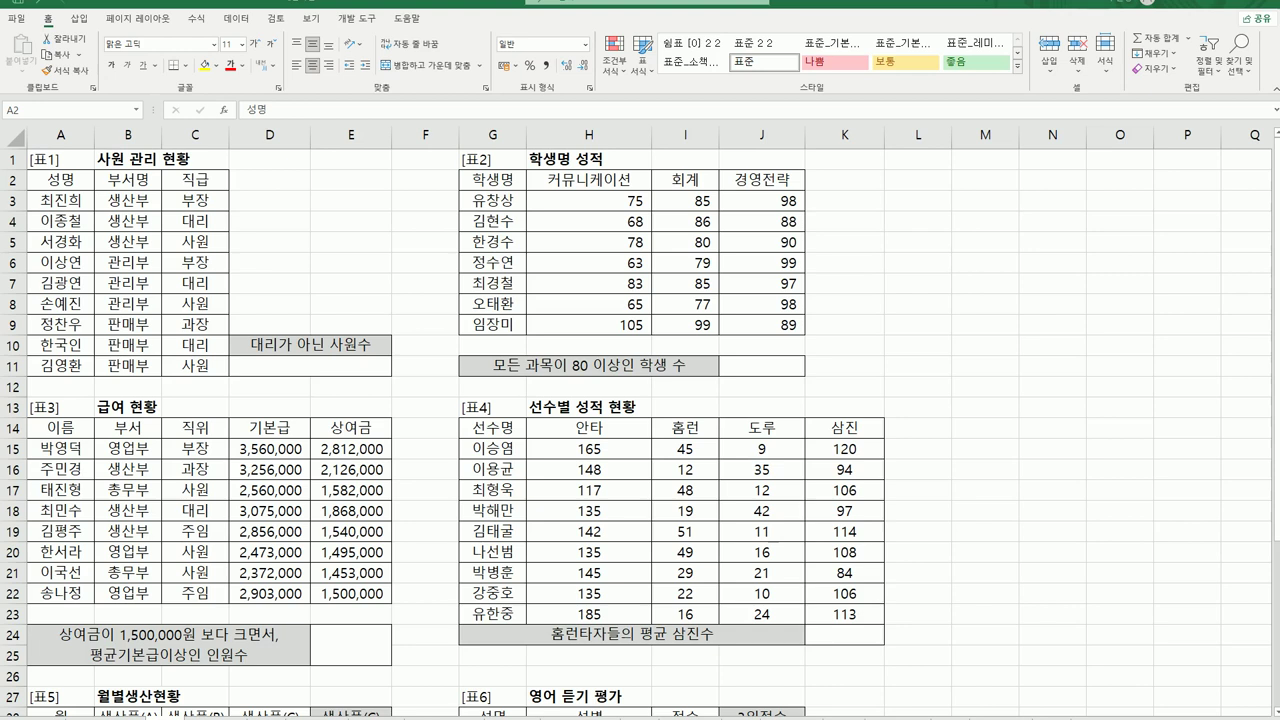
In D11, count the employees in C3:C11 whose rank is not 대리, using COUNTIF with the criterion "<>대리".
click(258, 368)
click(258, 372)
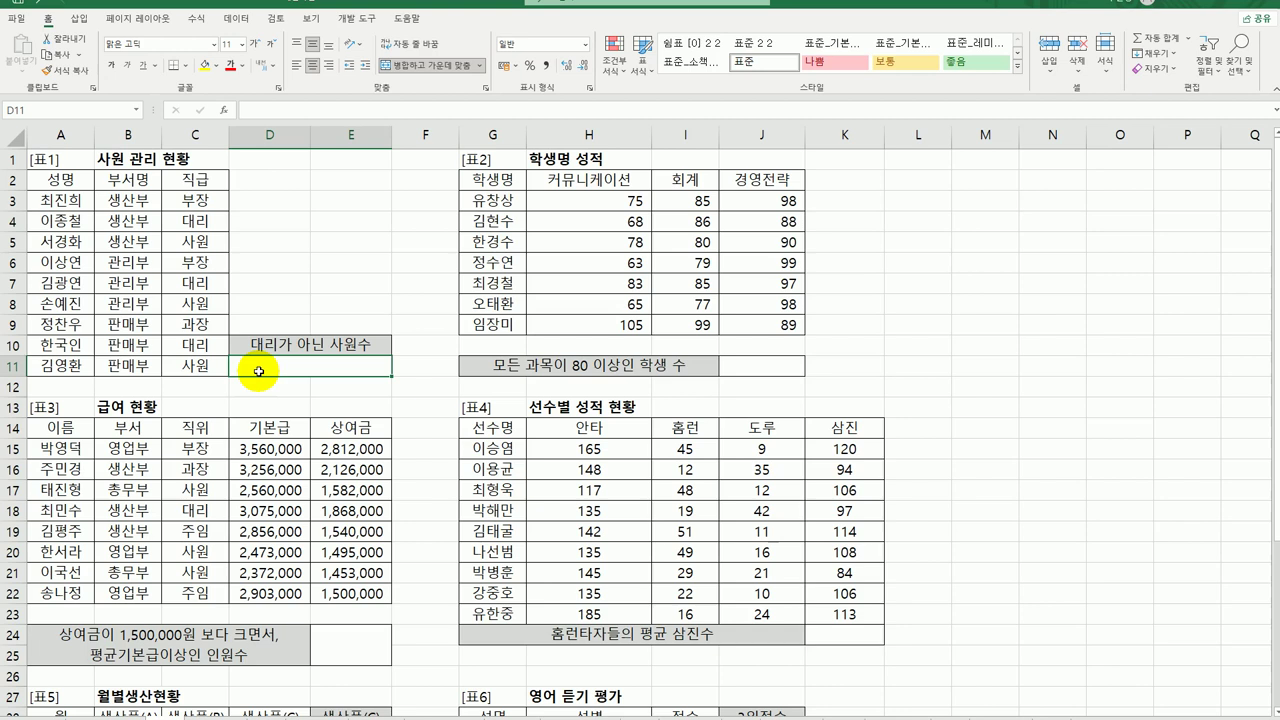
text(=)
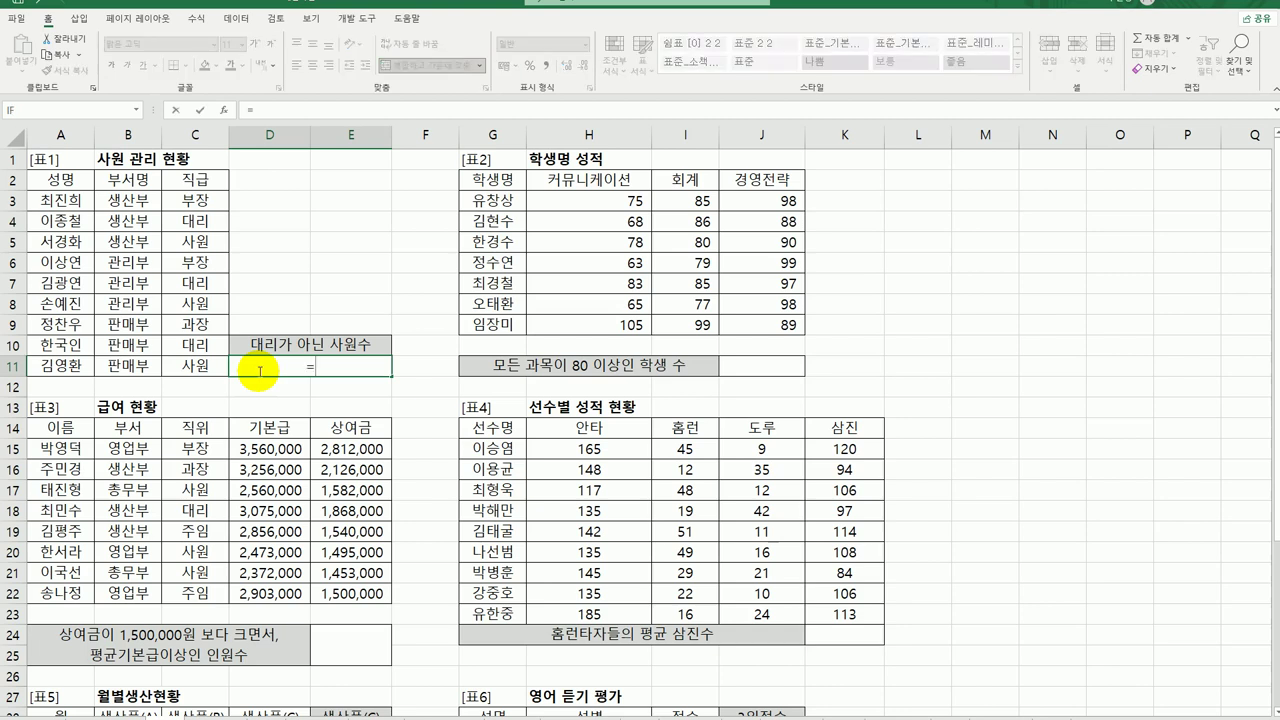
text(coun)
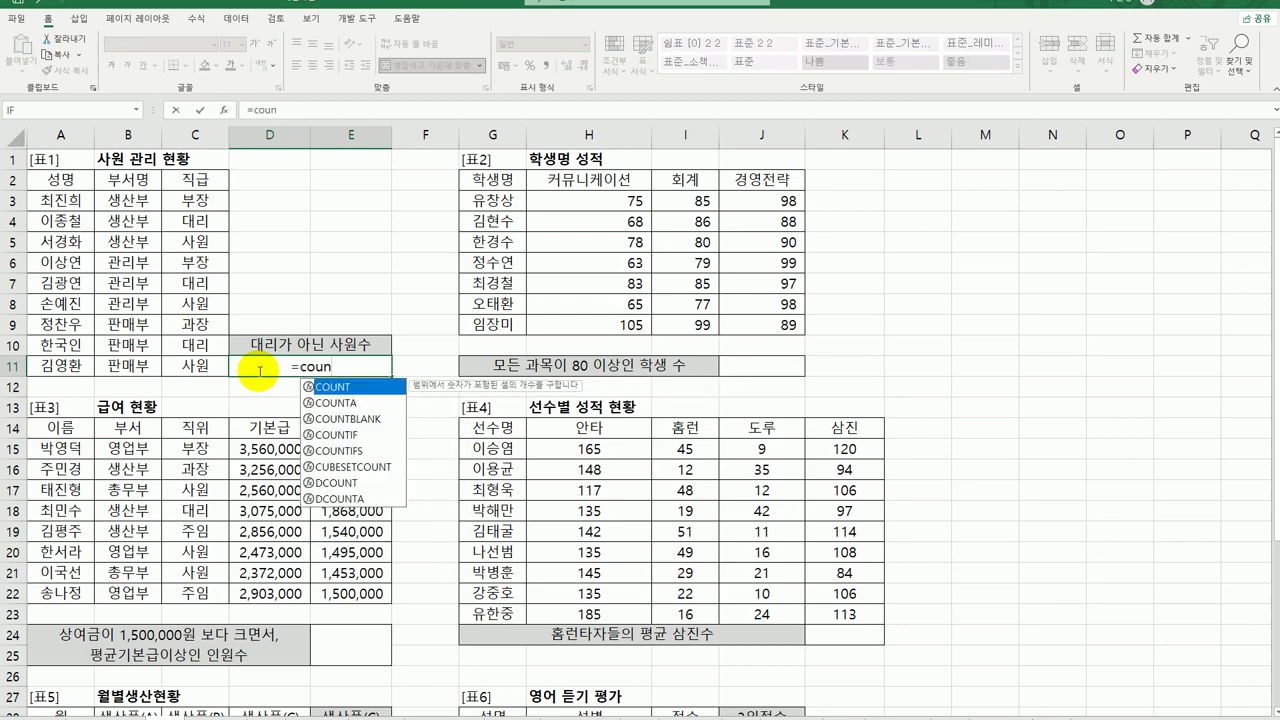
double_click(362, 437)
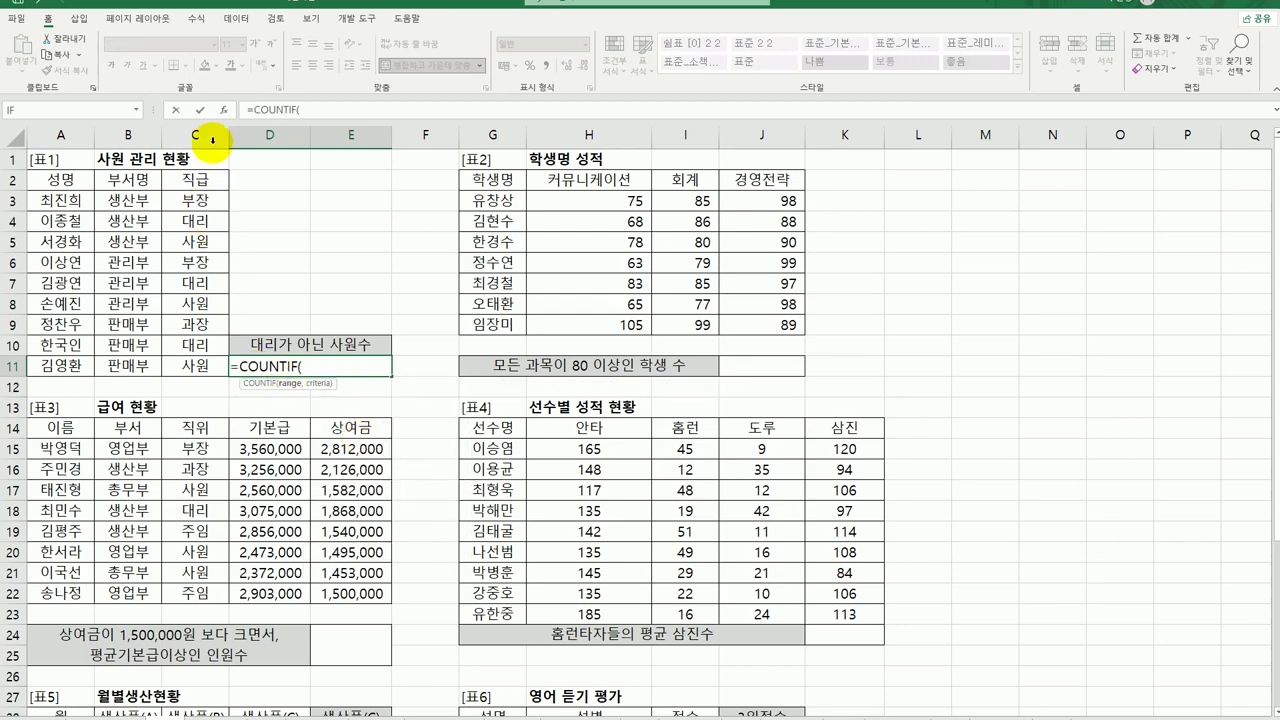
click(222, 110)
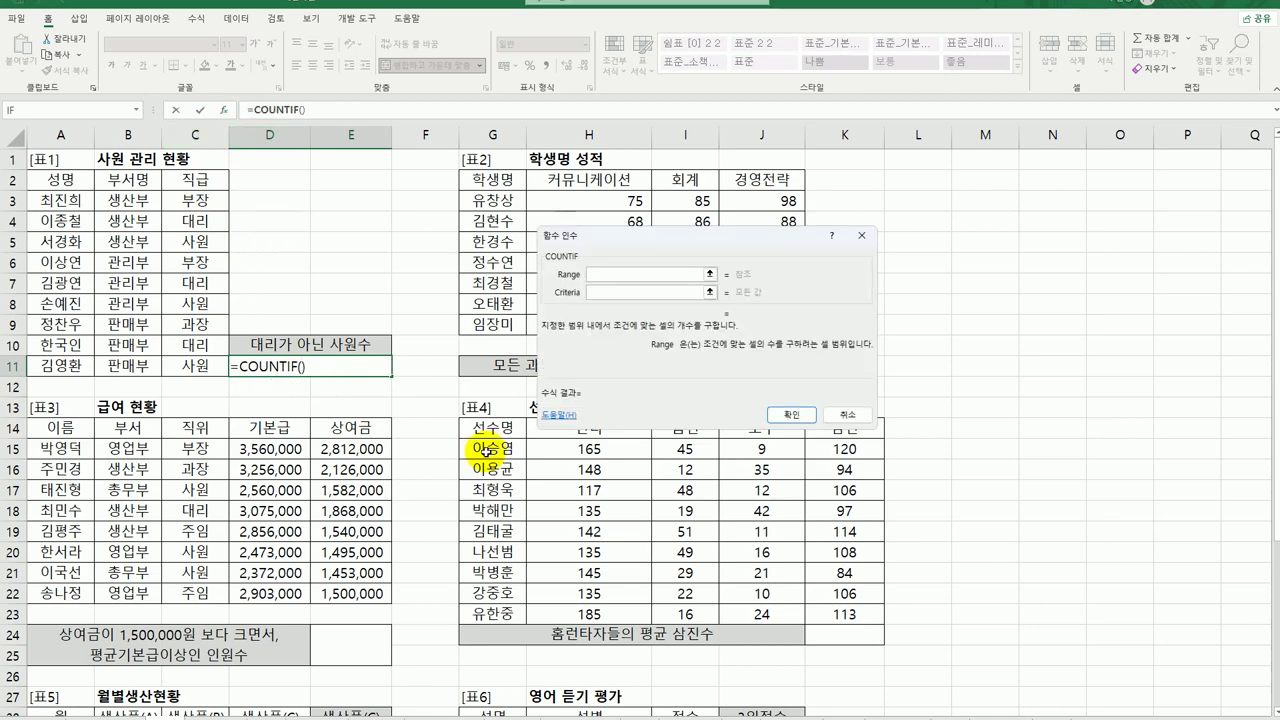
drag(190, 206, 189, 370)
click(626, 292)
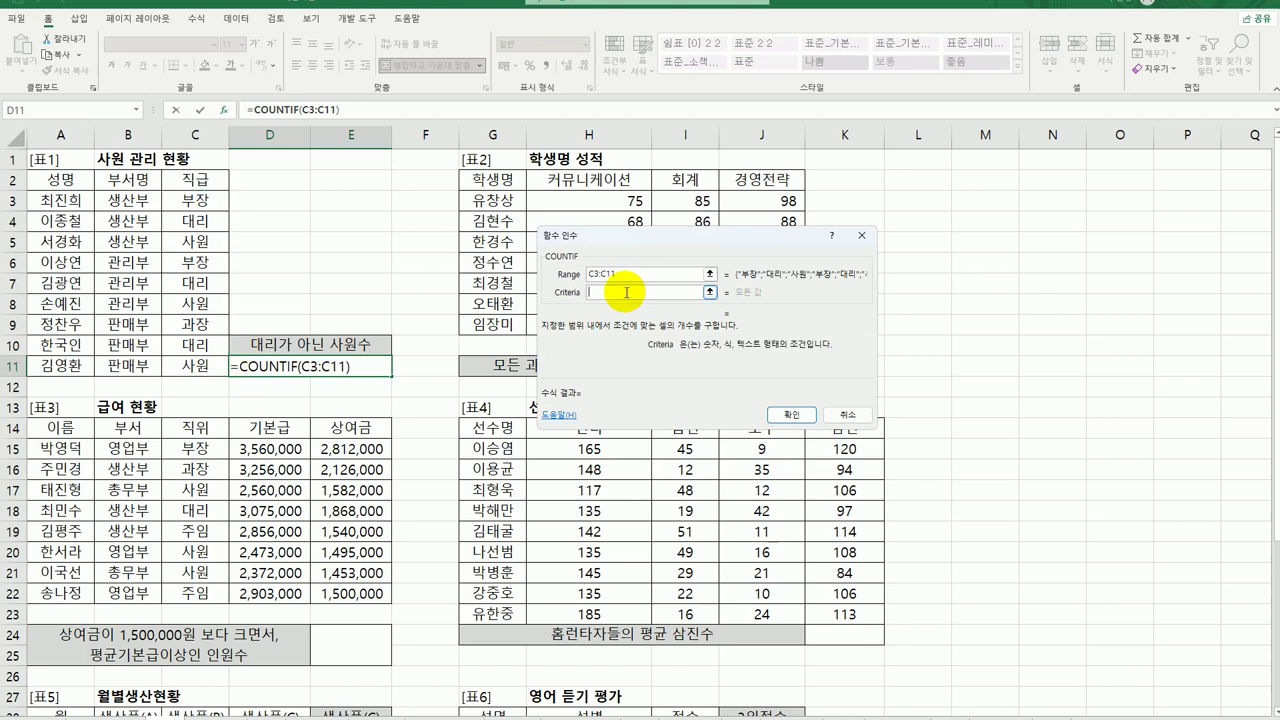
text(<>대리)
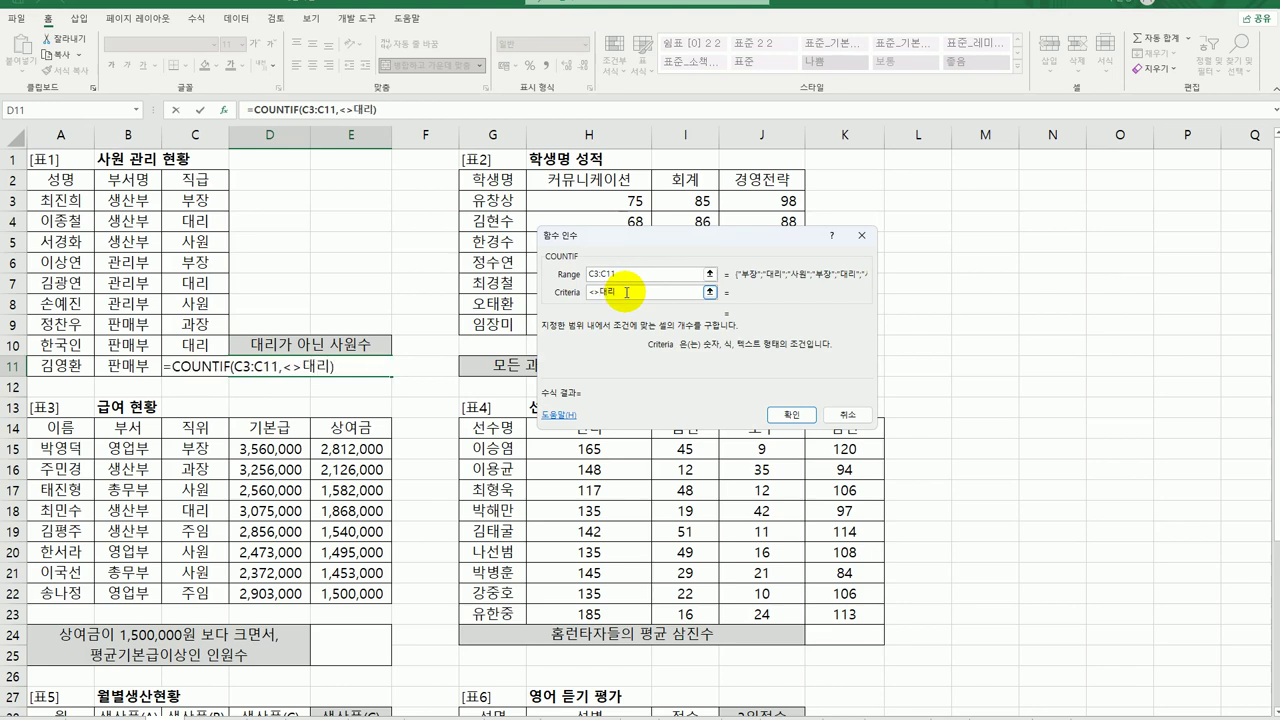
click(791, 414)
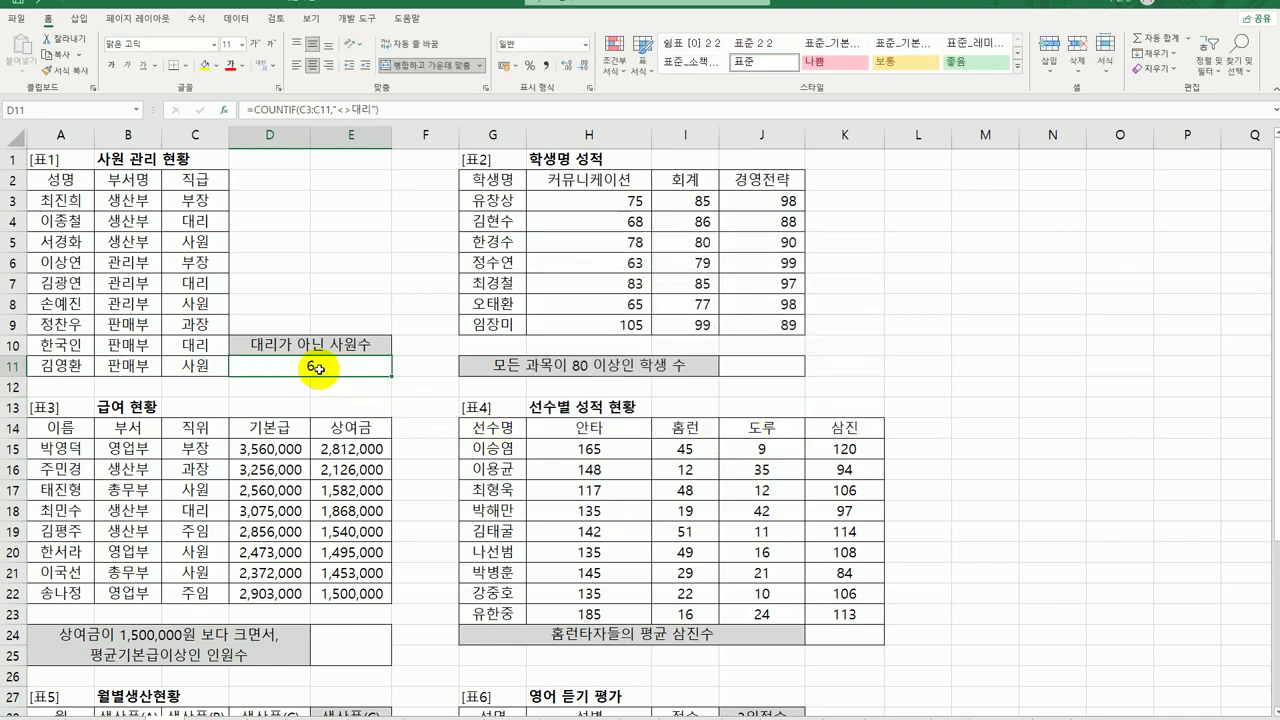
Append the unit text to the COUNTIF formula in D11 with &"명".
double_click(315, 368)
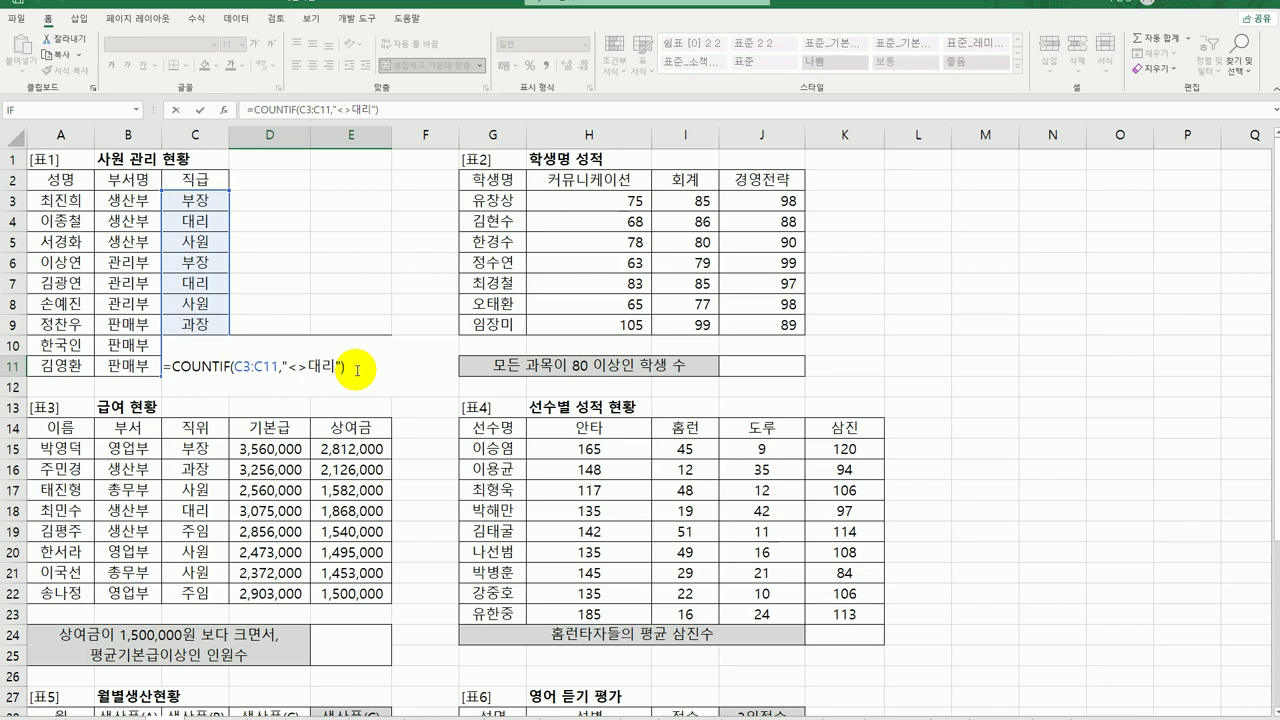
text(&")
key(BackSpace)
text(명")
key(Return)
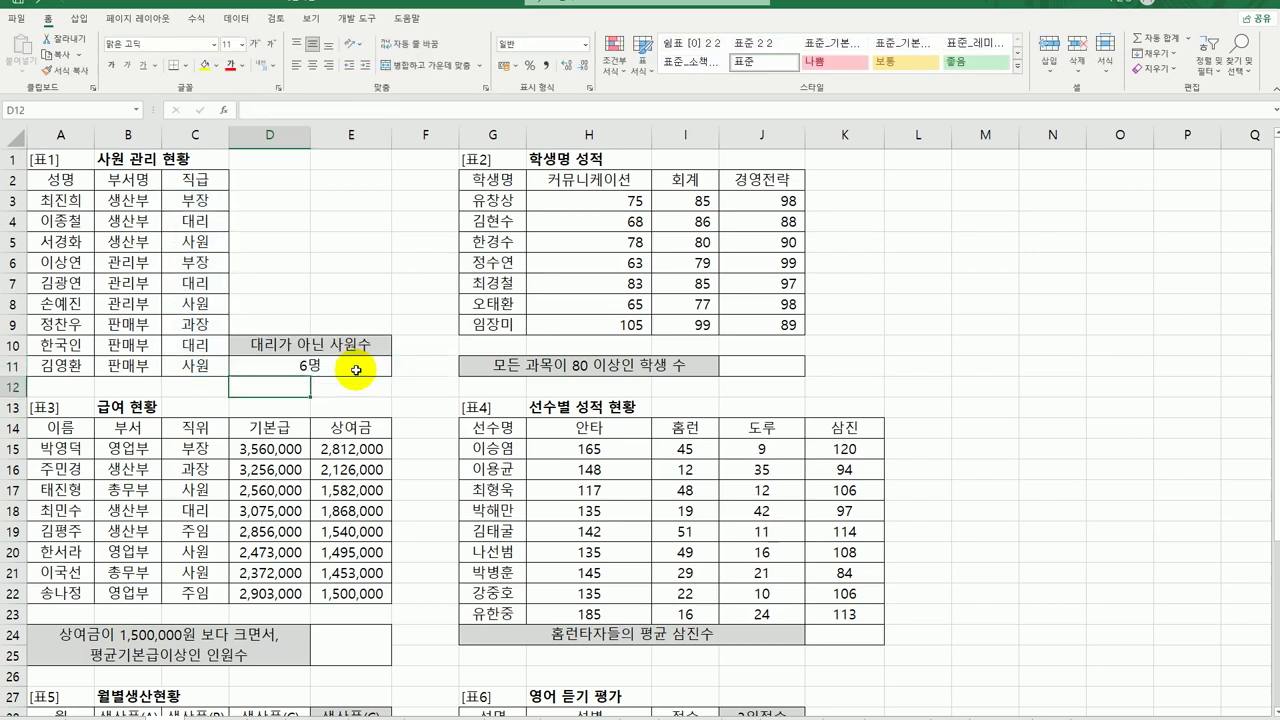
click(356, 370)
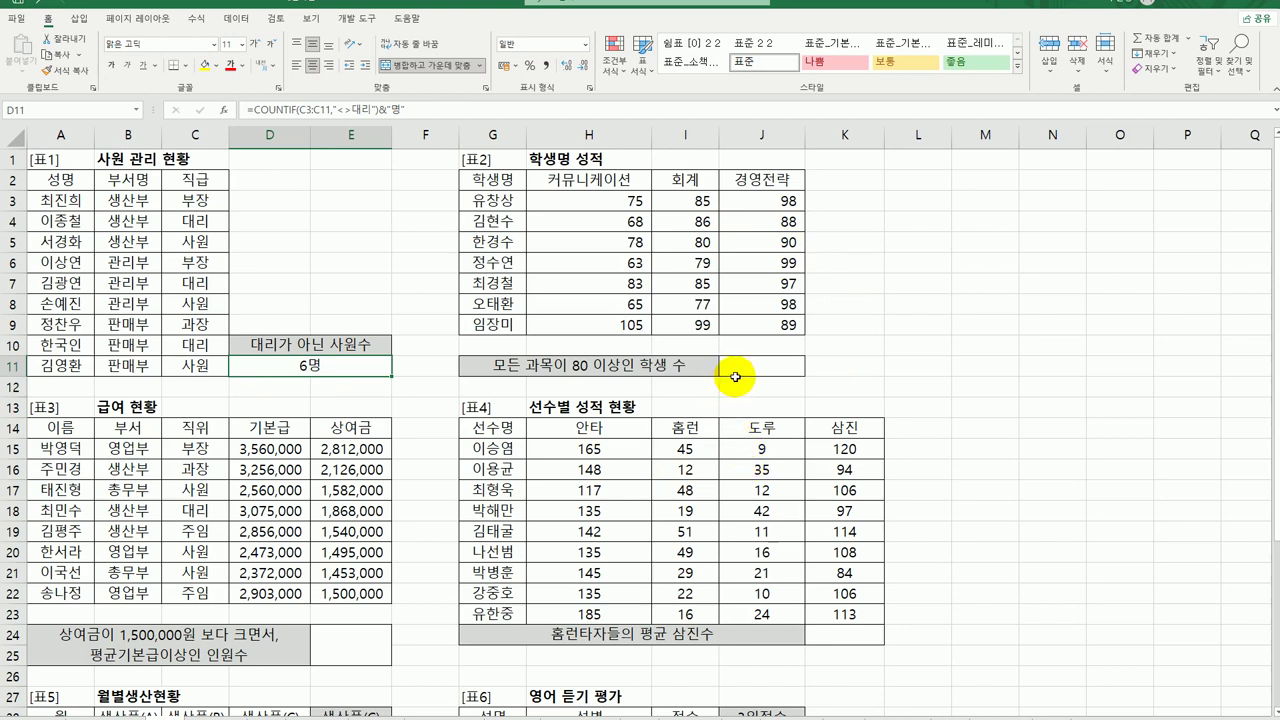
Start a COUNTIFS formula in J11 with the 커뮤니케이션 scores H3:H9 as the first range and >=80 as its criterion.
click(737, 379)
click(738, 369)
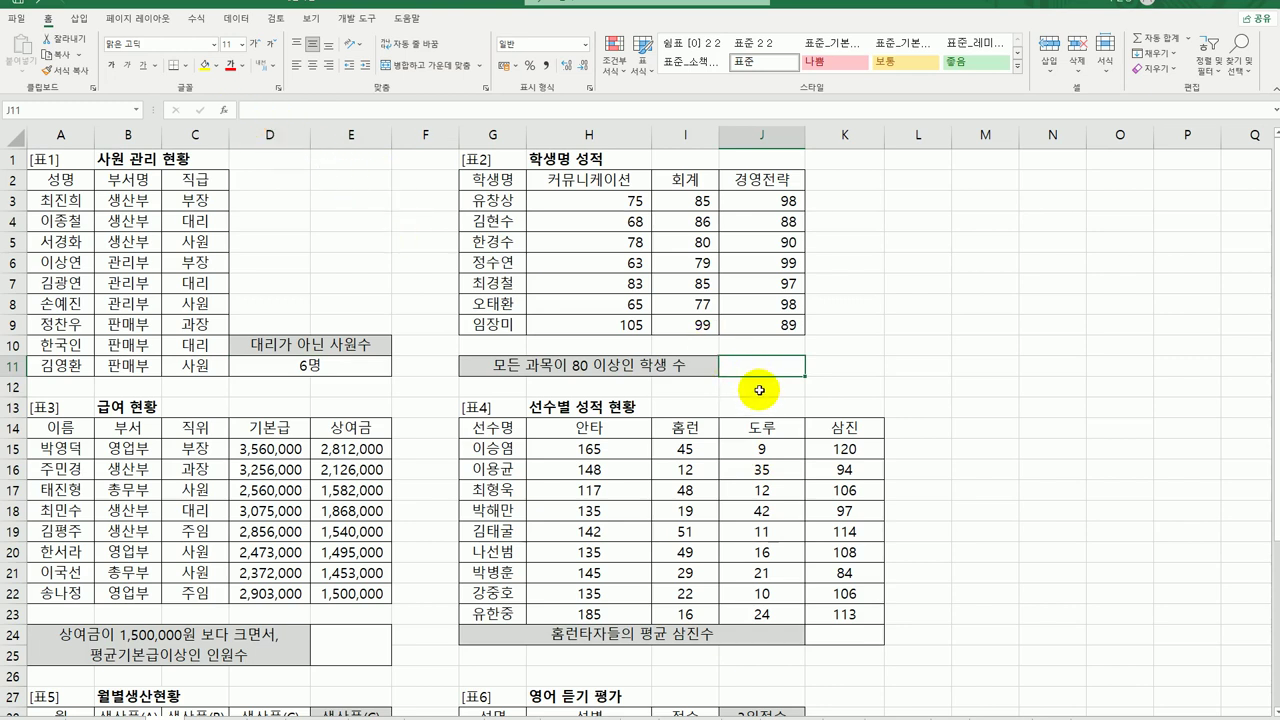
text(=)
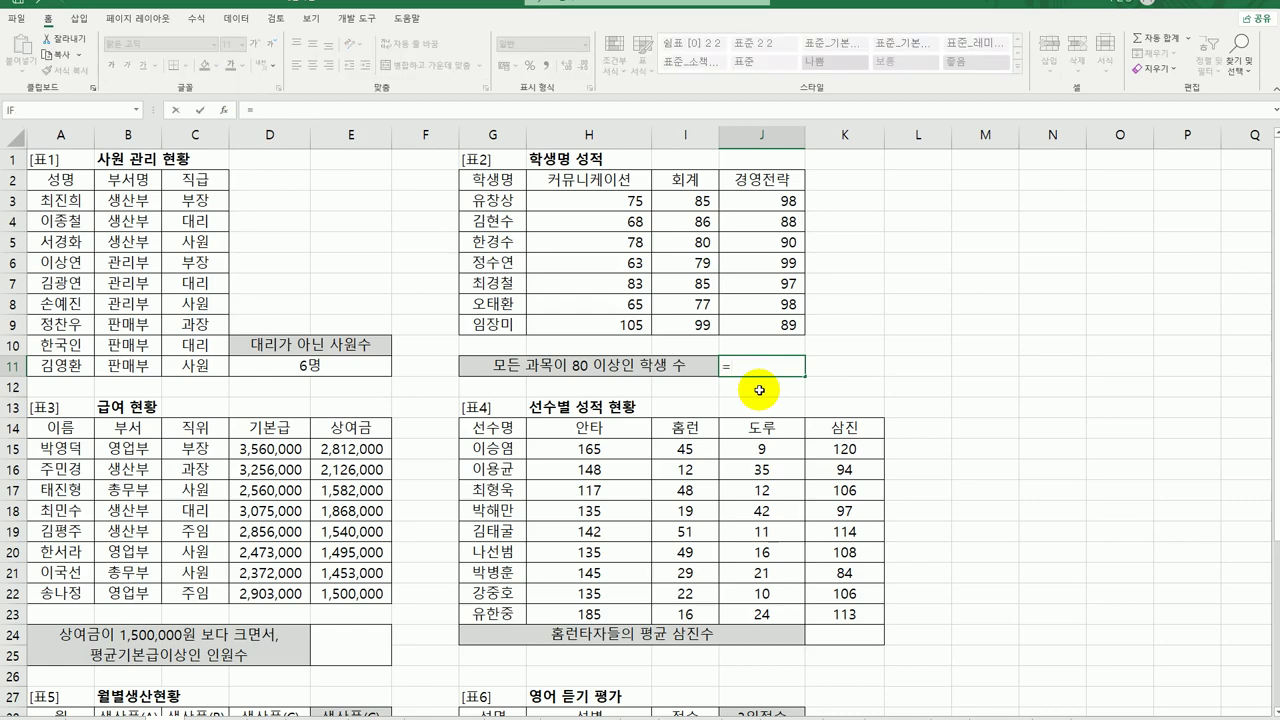
text(ㅊ)
key(BackSpace)
key(Hangul)
text(c)
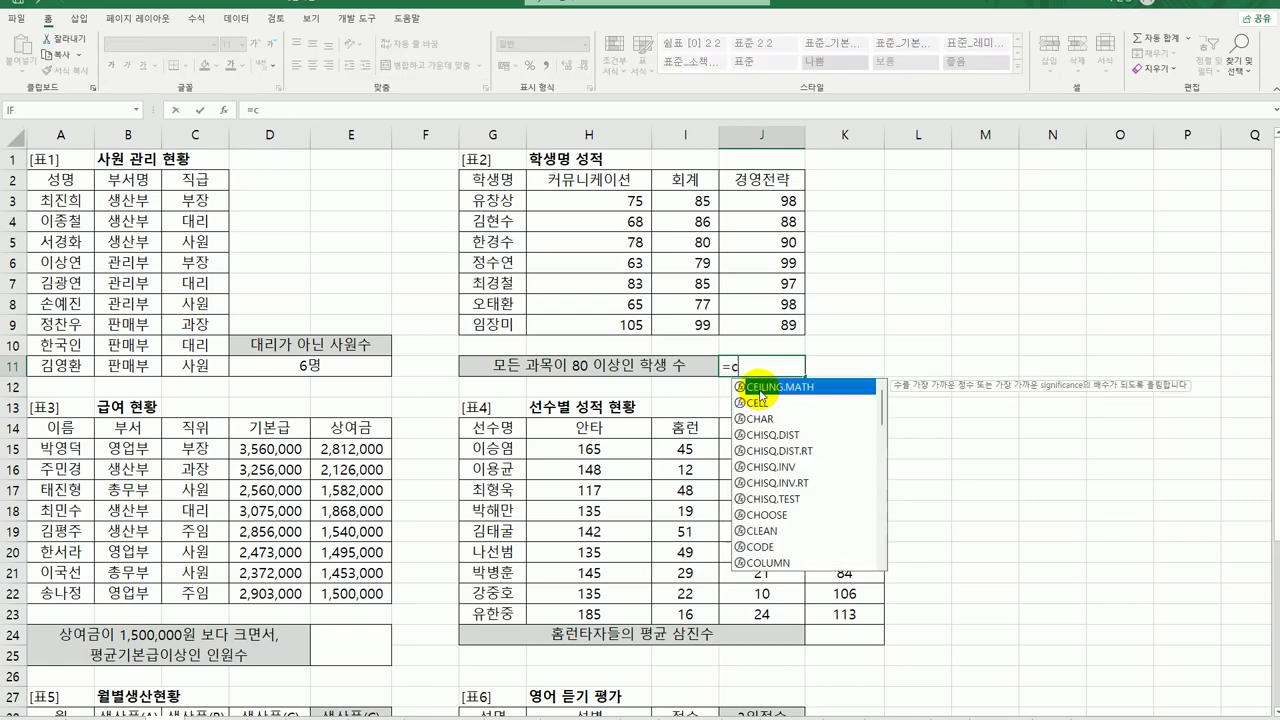
text(ou)
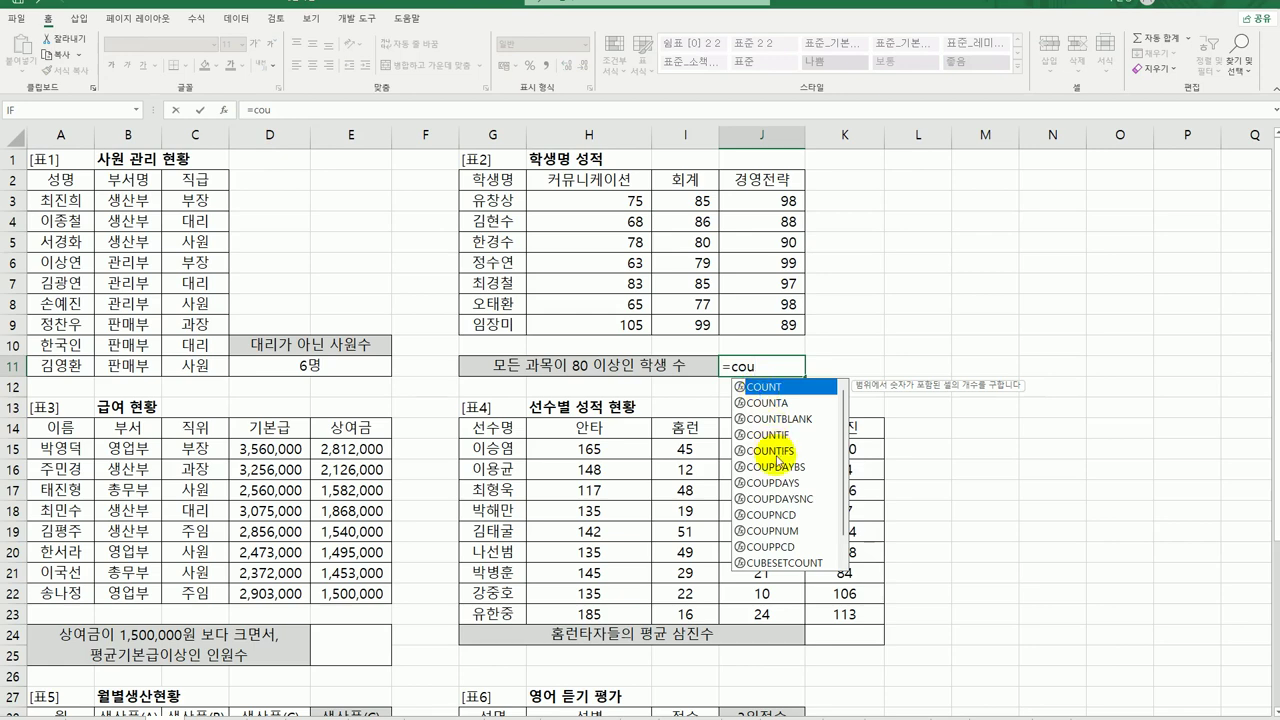
double_click(776, 451)
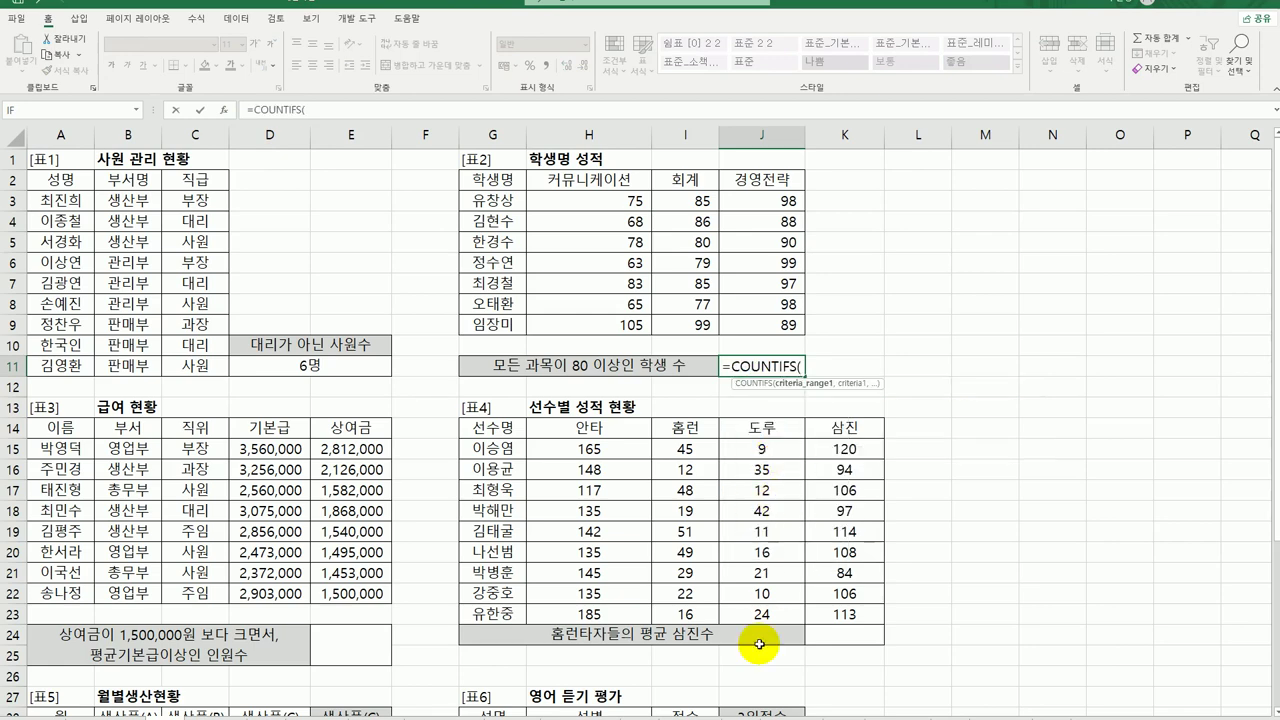
click(223, 110)
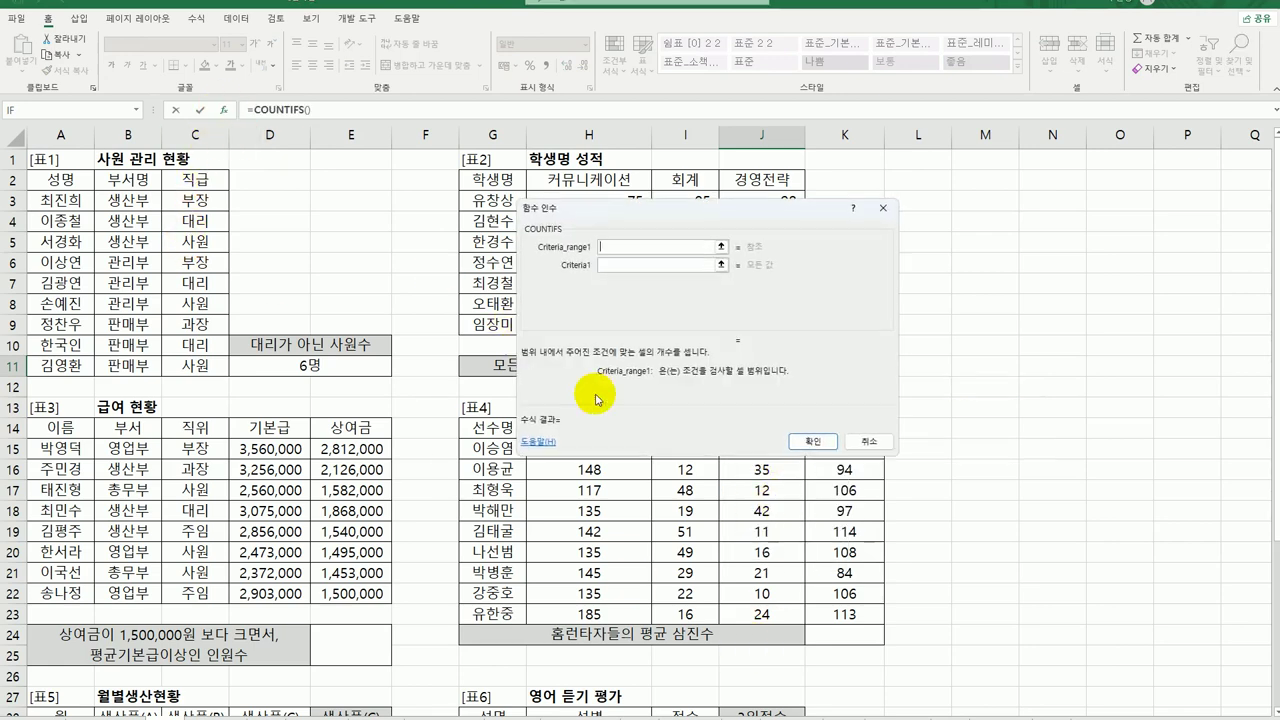
drag(662, 220, 968, 305)
drag(594, 202, 592, 325)
click(913, 351)
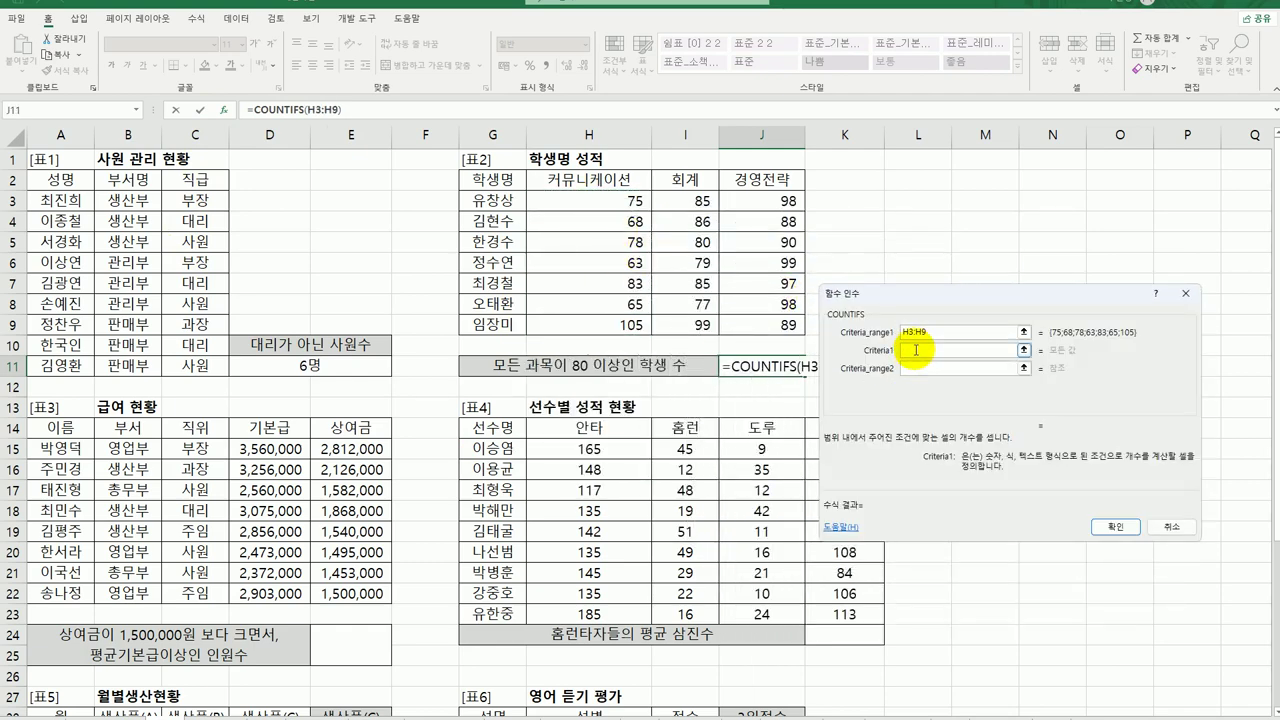
text(>=80)
Add the 회계 scores I3:I9 as the second COUNTIFS range with the criterion >=80.
click(921, 368)
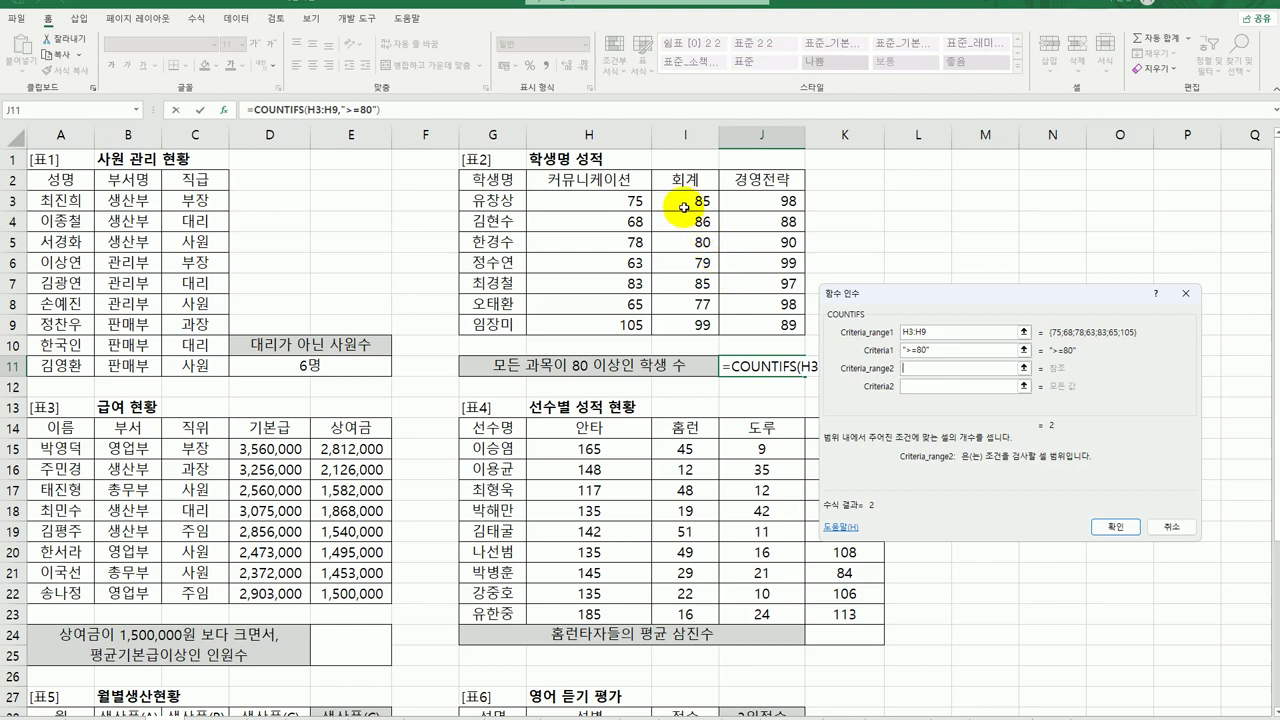
drag(684, 207, 684, 324)
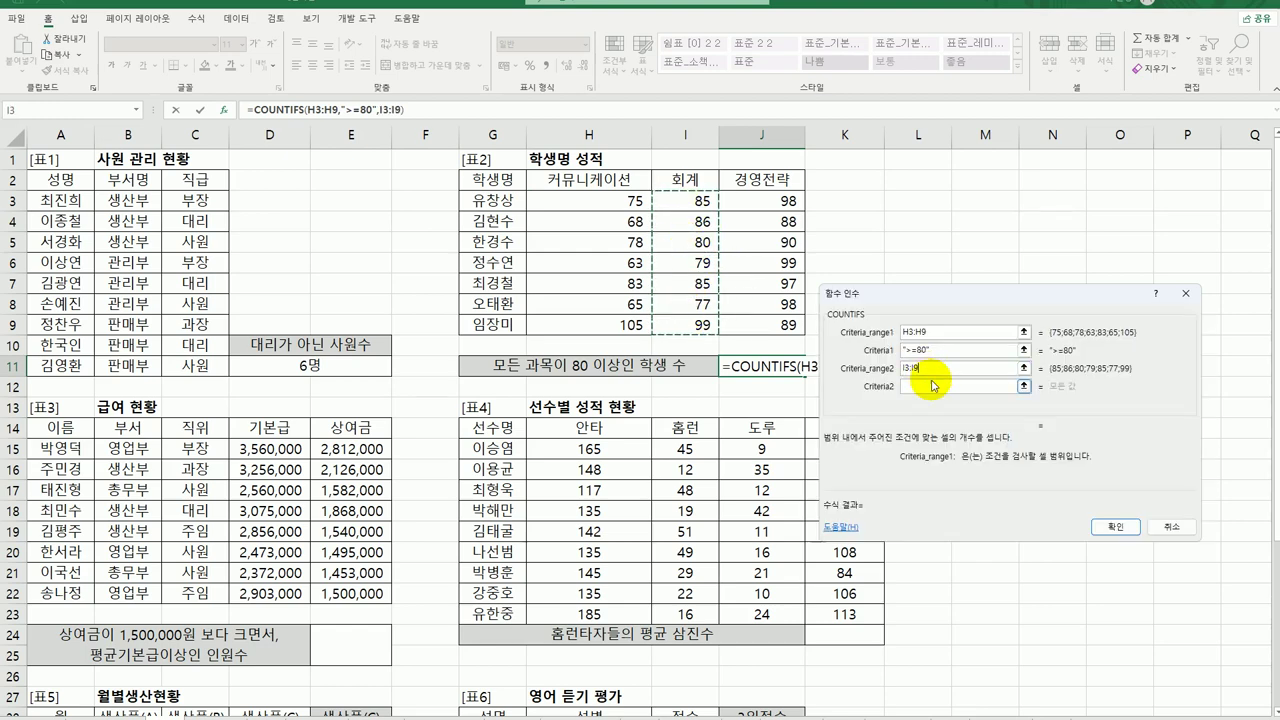
click(933, 385)
text(>=80)
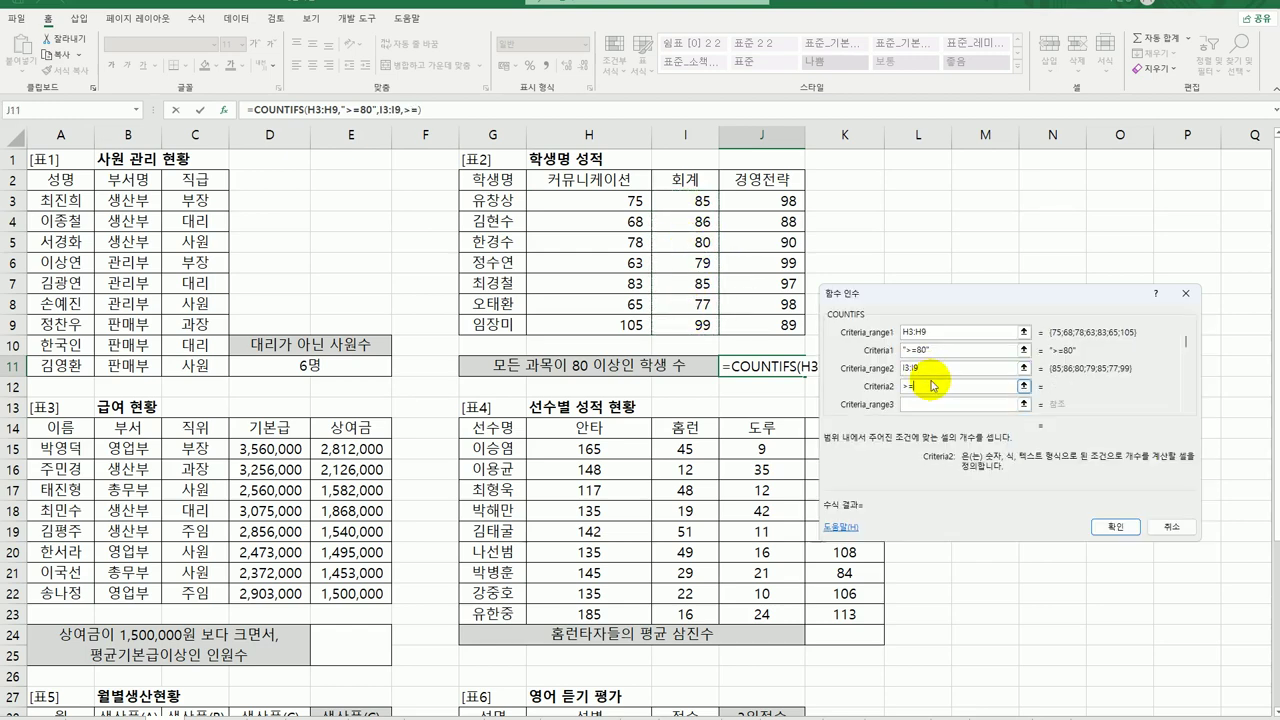
Add the 경영전략 scores J3:J9 as the third COUNTIFS range with the criterion >=80, and complete the formula.
click(926, 404)
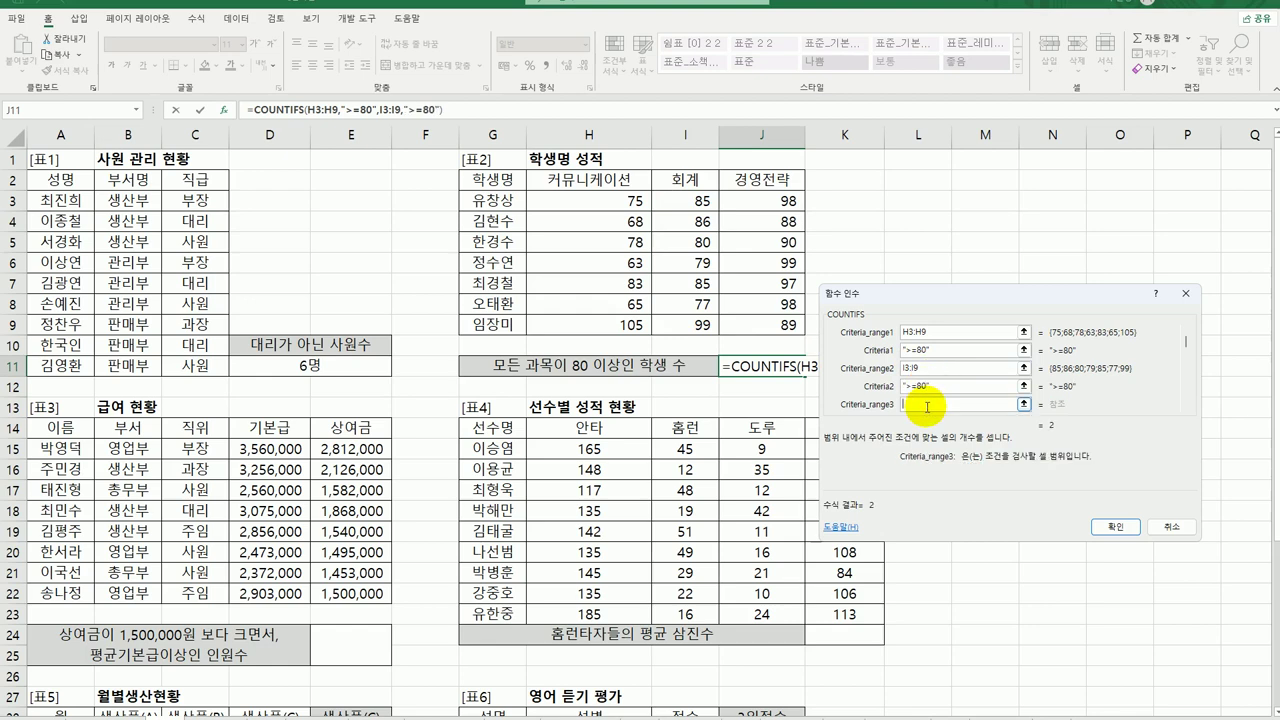
drag(779, 196, 780, 326)
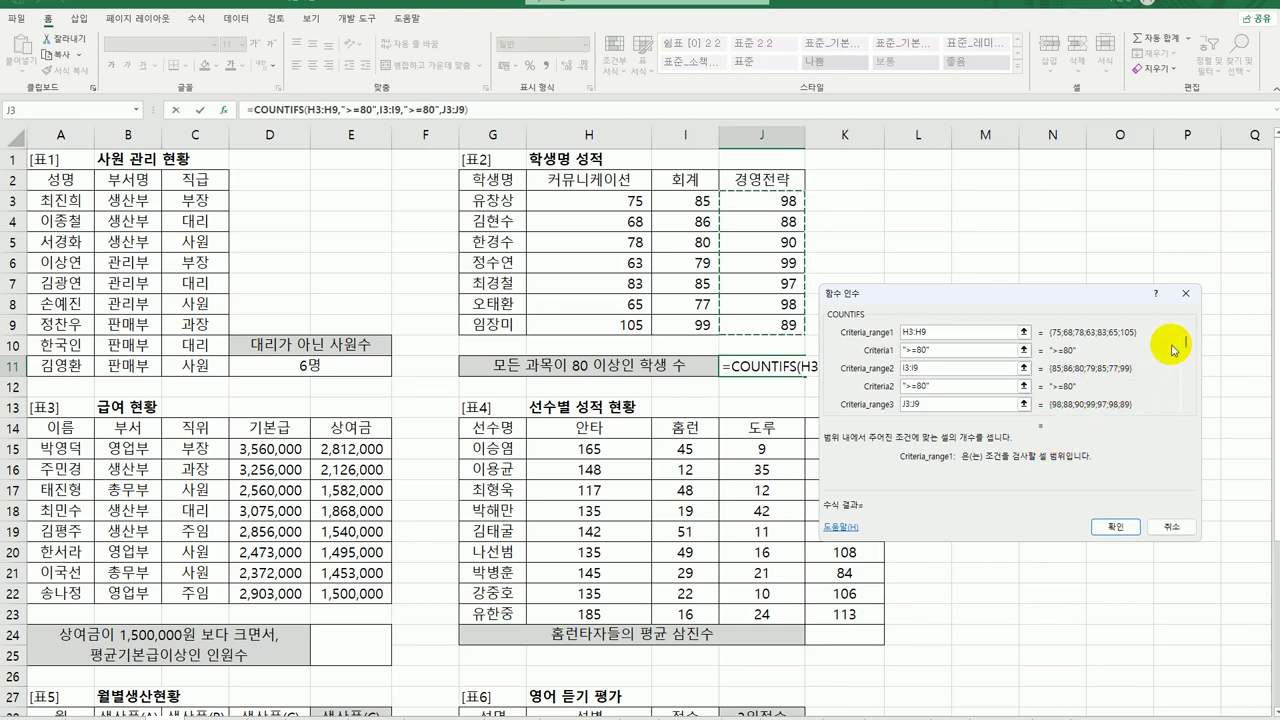
scroll(1185, 345, down, 1)
text(>)
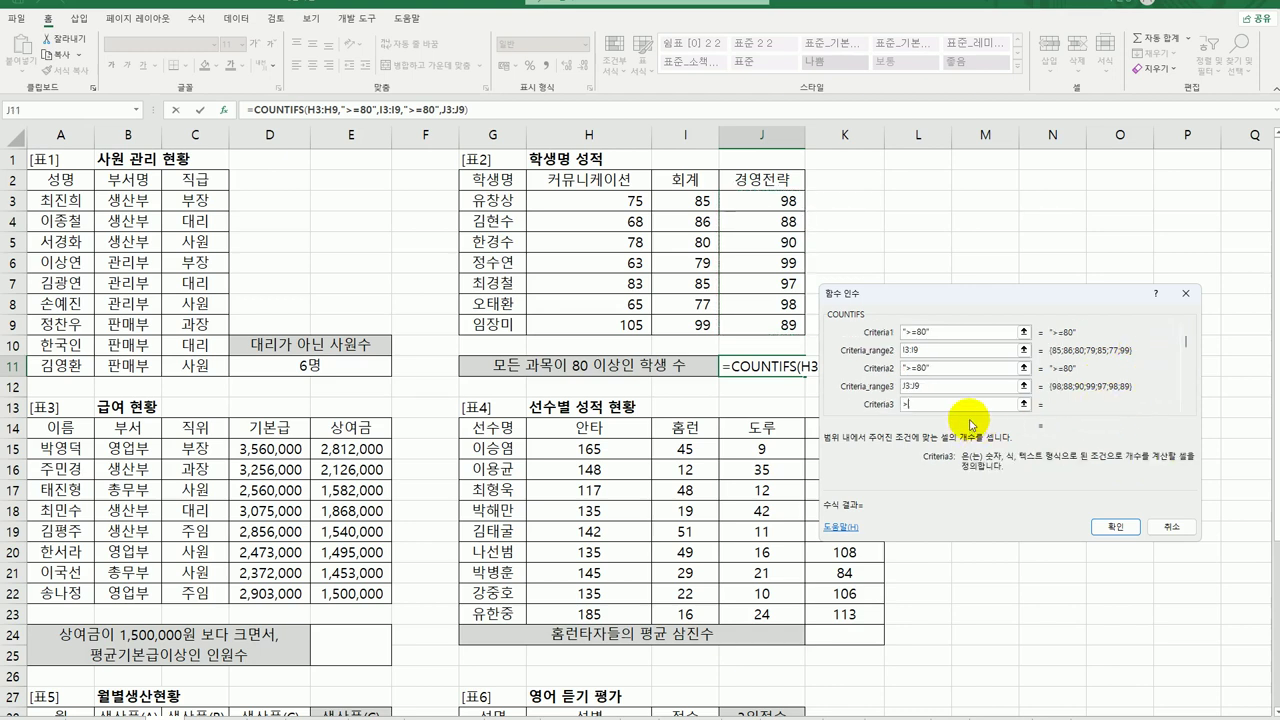
text(=80)
drag(942, 300, 224, 212)
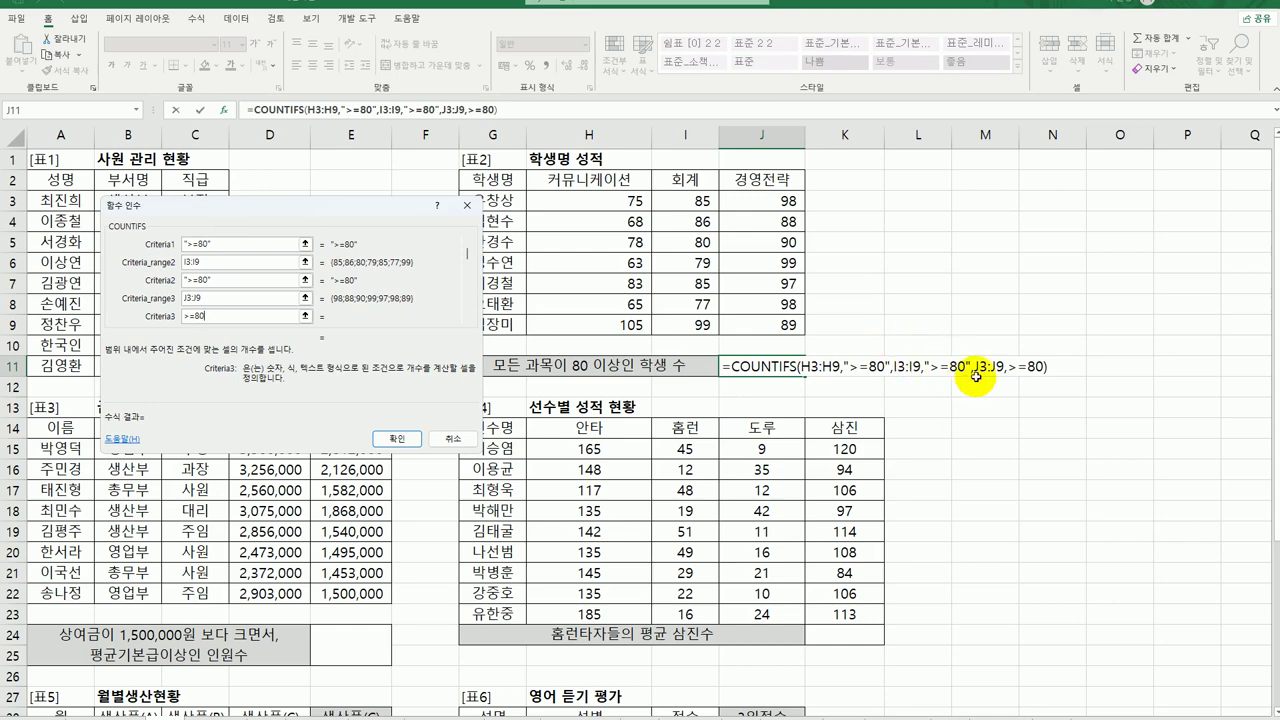
click(397, 439)
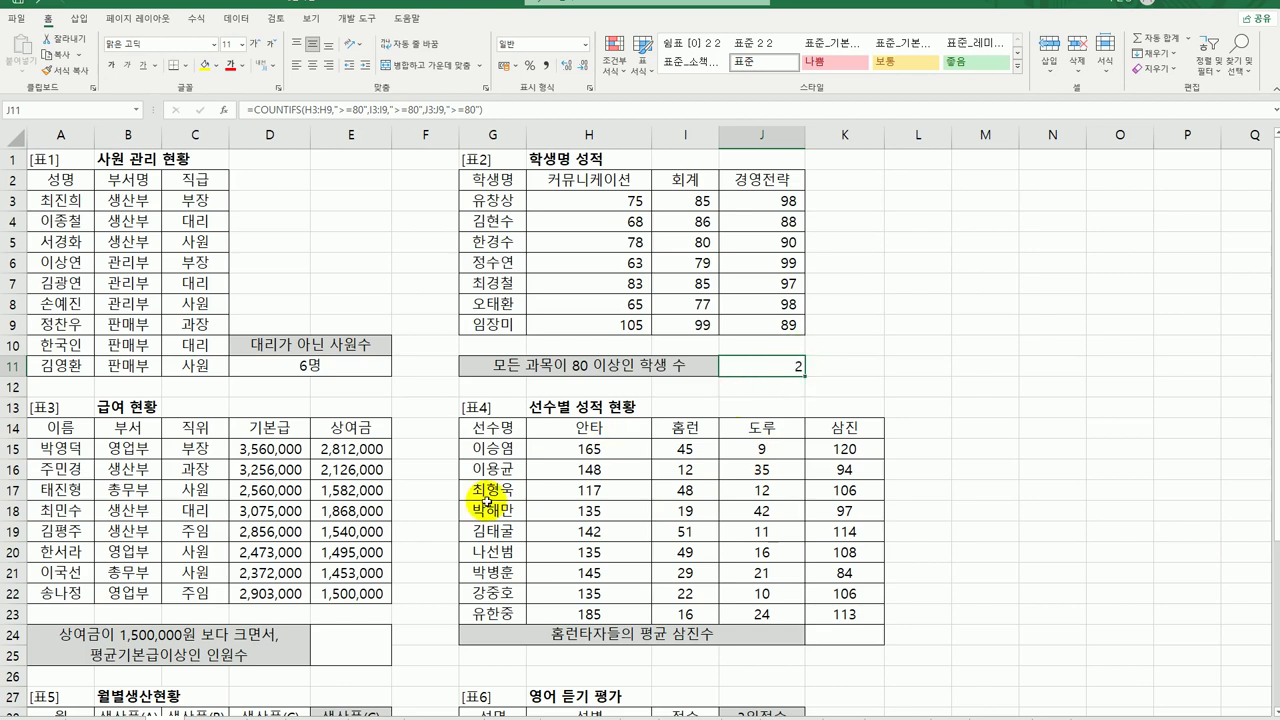
click(352, 645)
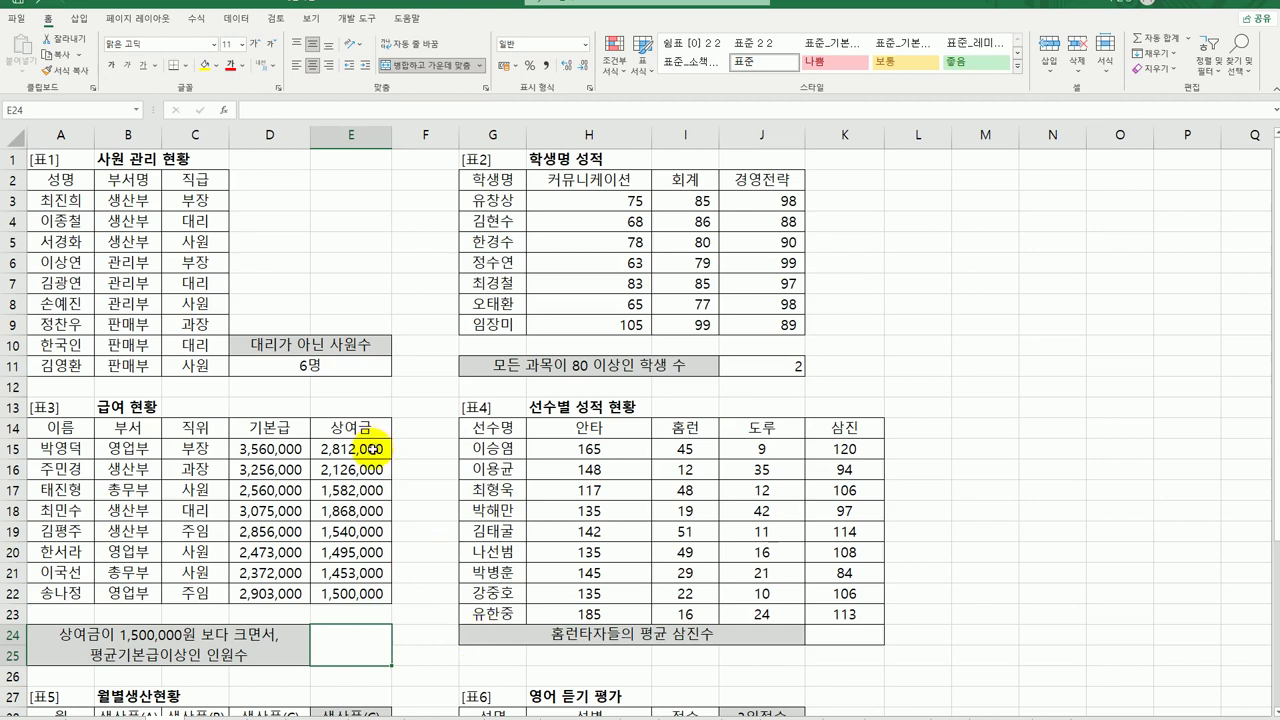
drag(372, 449, 353, 593)
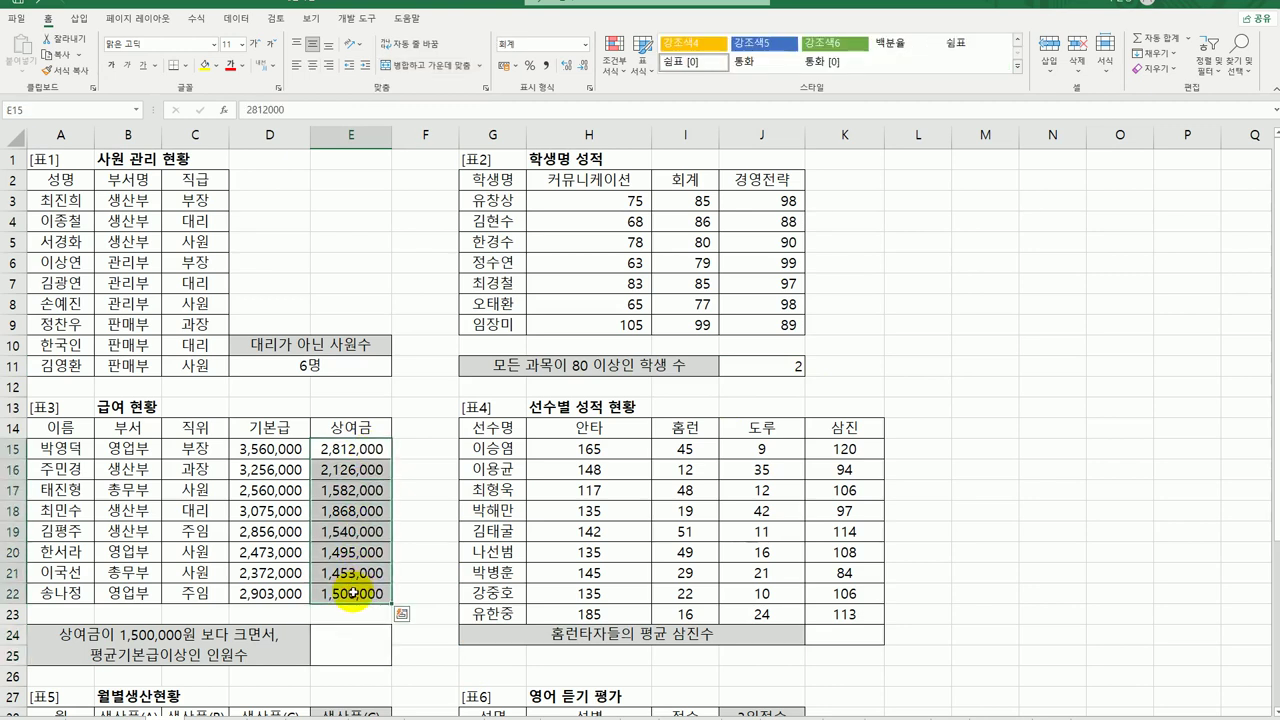
click(287, 449)
In the merged cell E24, calculate the average of the 기본급 values in D15:D22 with AVERAGE.
click(345, 645)
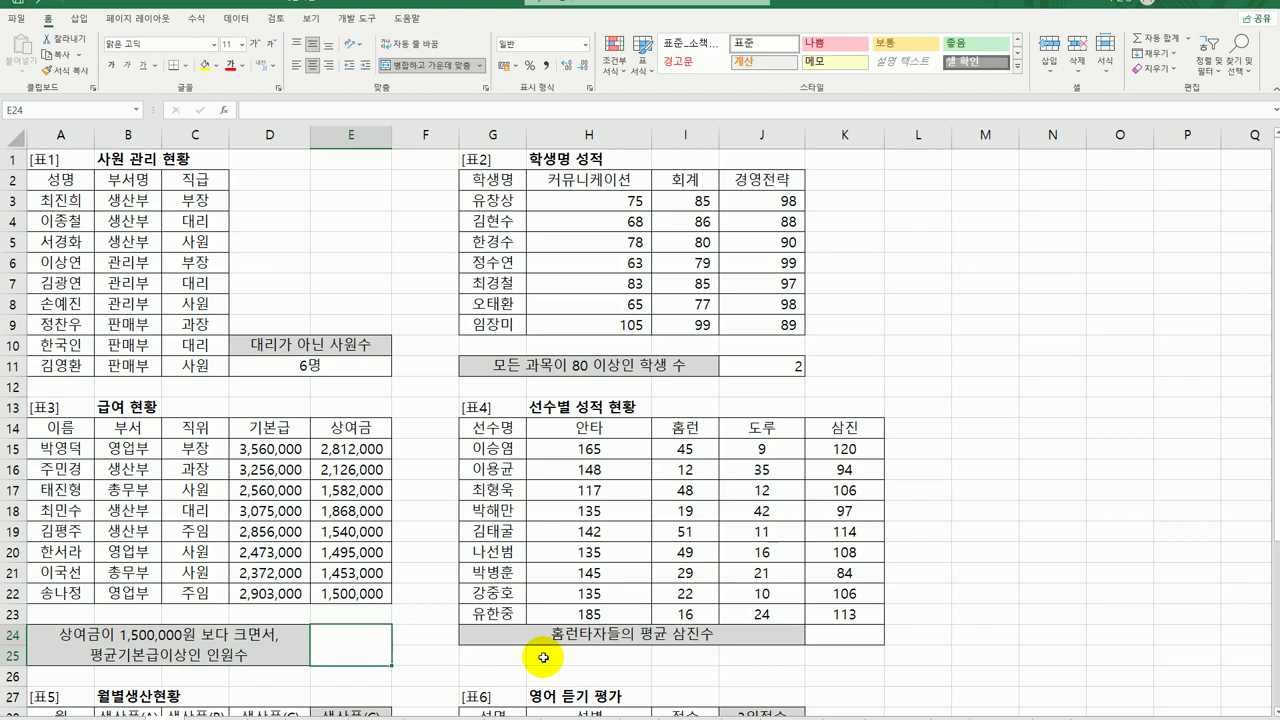
text(=av)
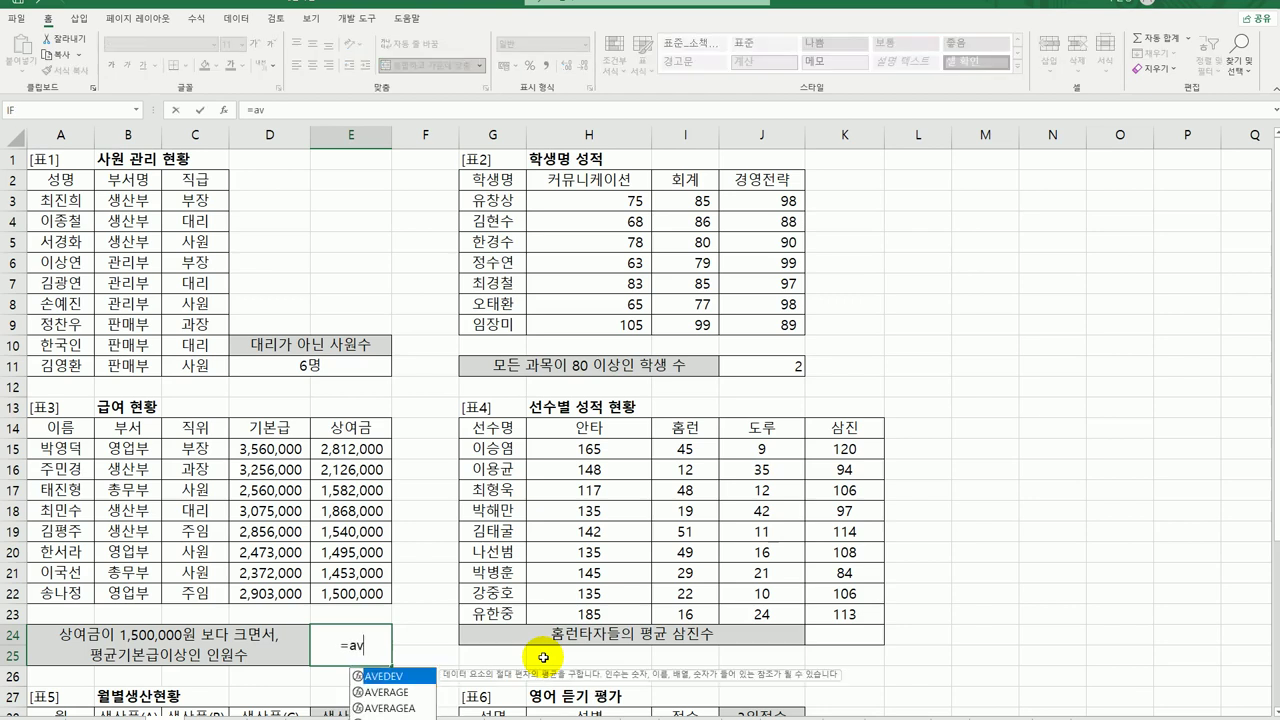
key(Down)
key(Tab)
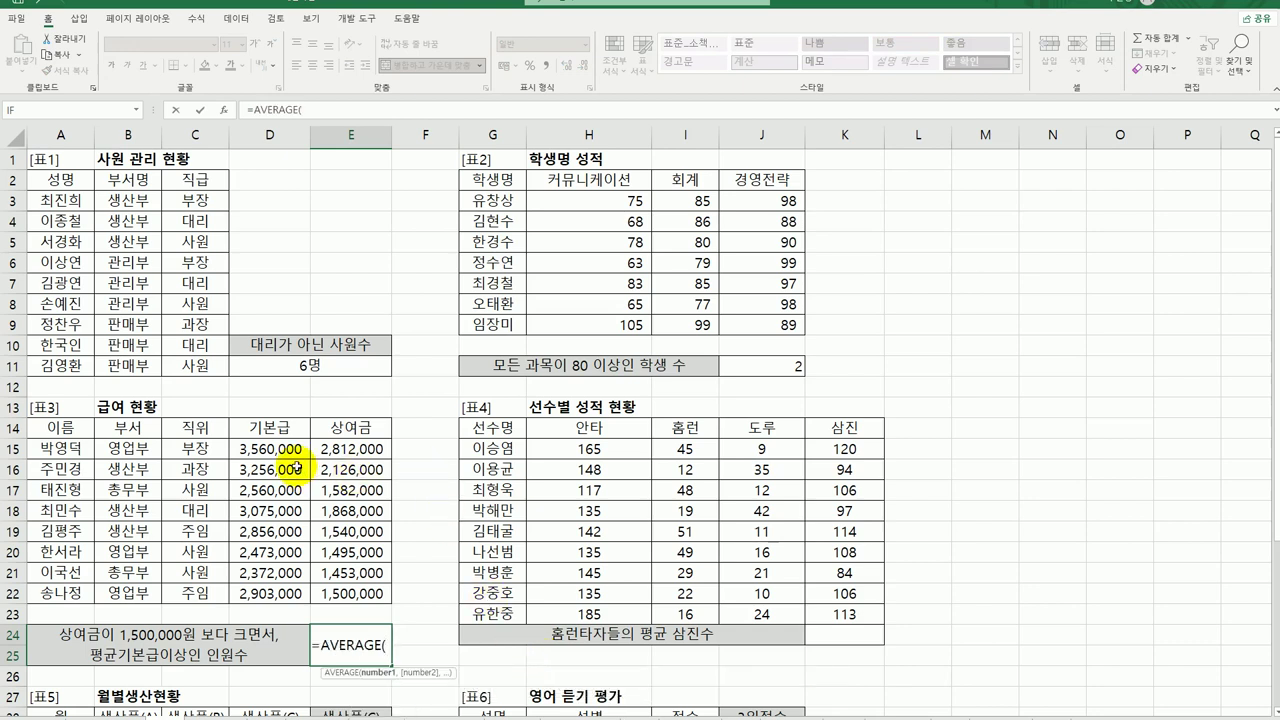
drag(278, 447, 274, 592)
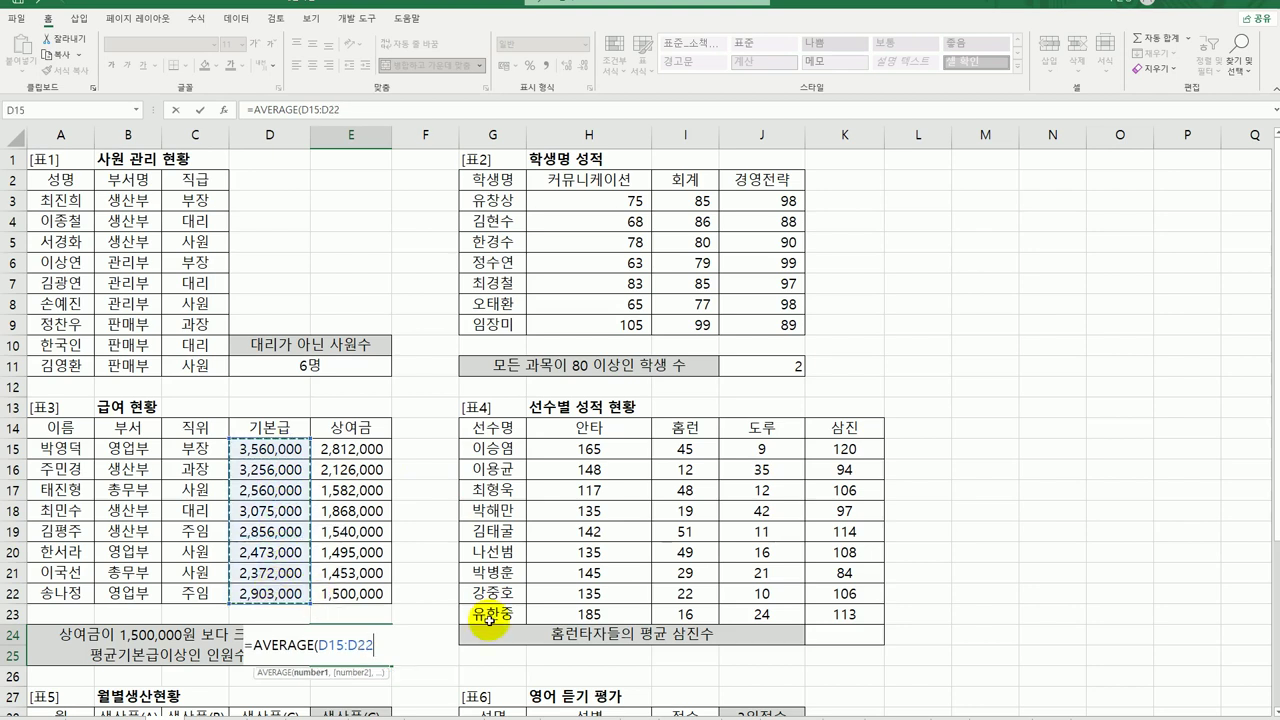
key(ctrl+Return)
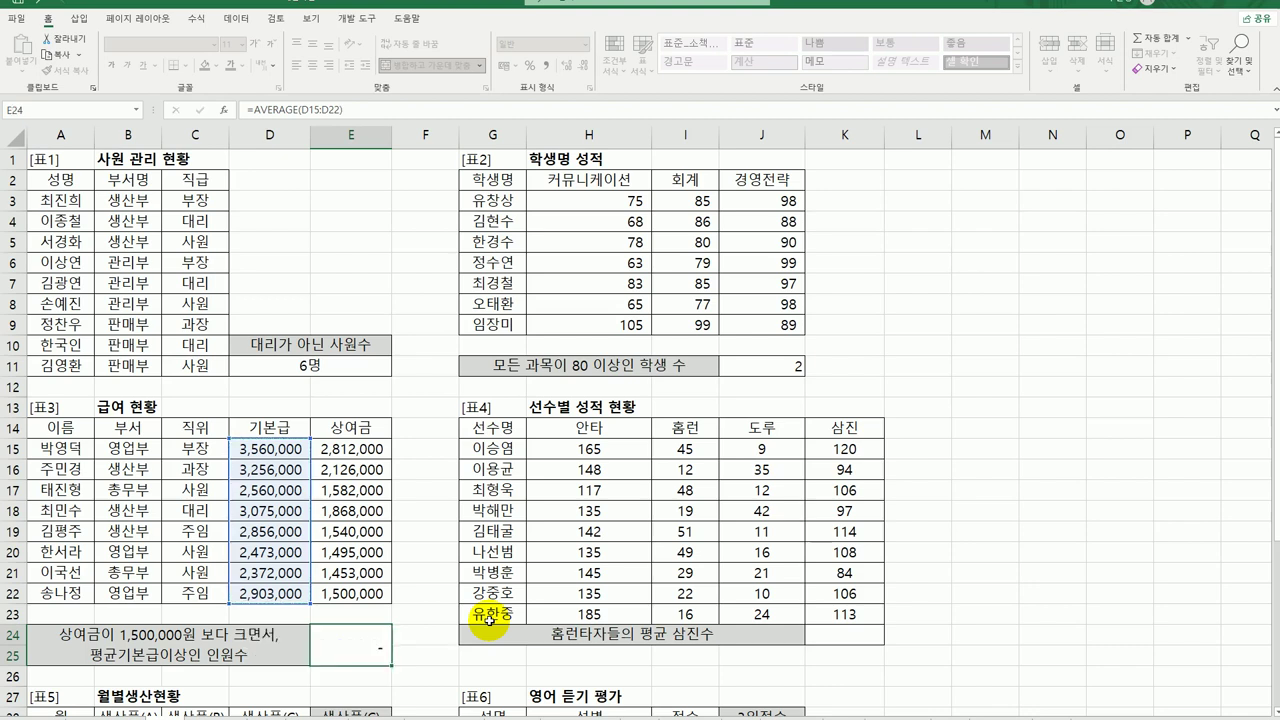
key(Return)
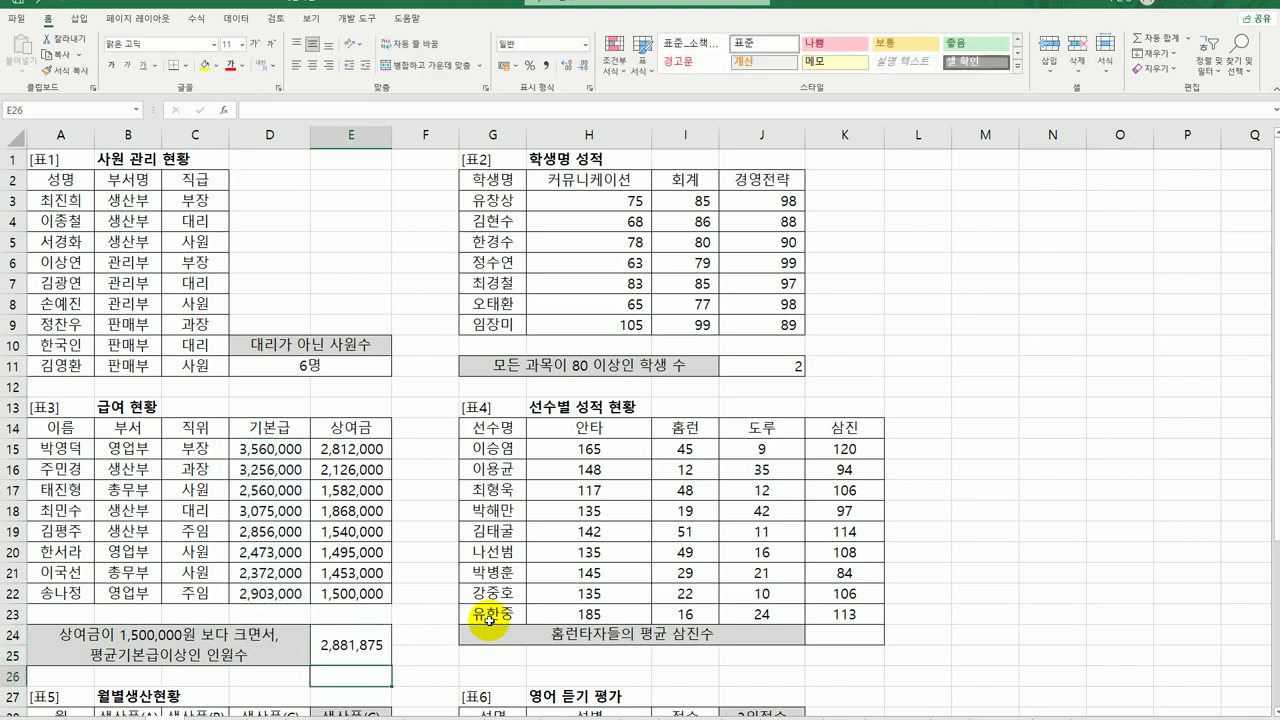
Wrap the AVERAGE formula in E24 in a COUNTIFS function and open its function arguments beside the 급여 현황 table.
click(370, 655)
double_click(358, 656)
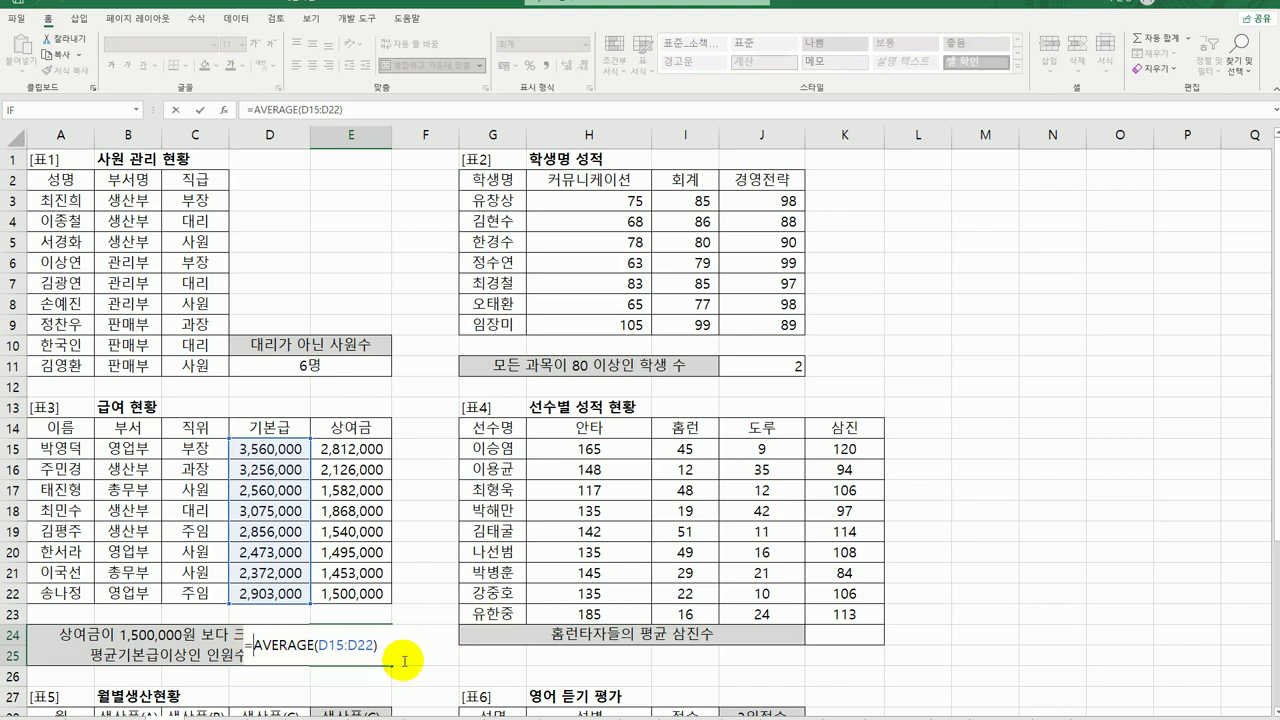
text(coun)
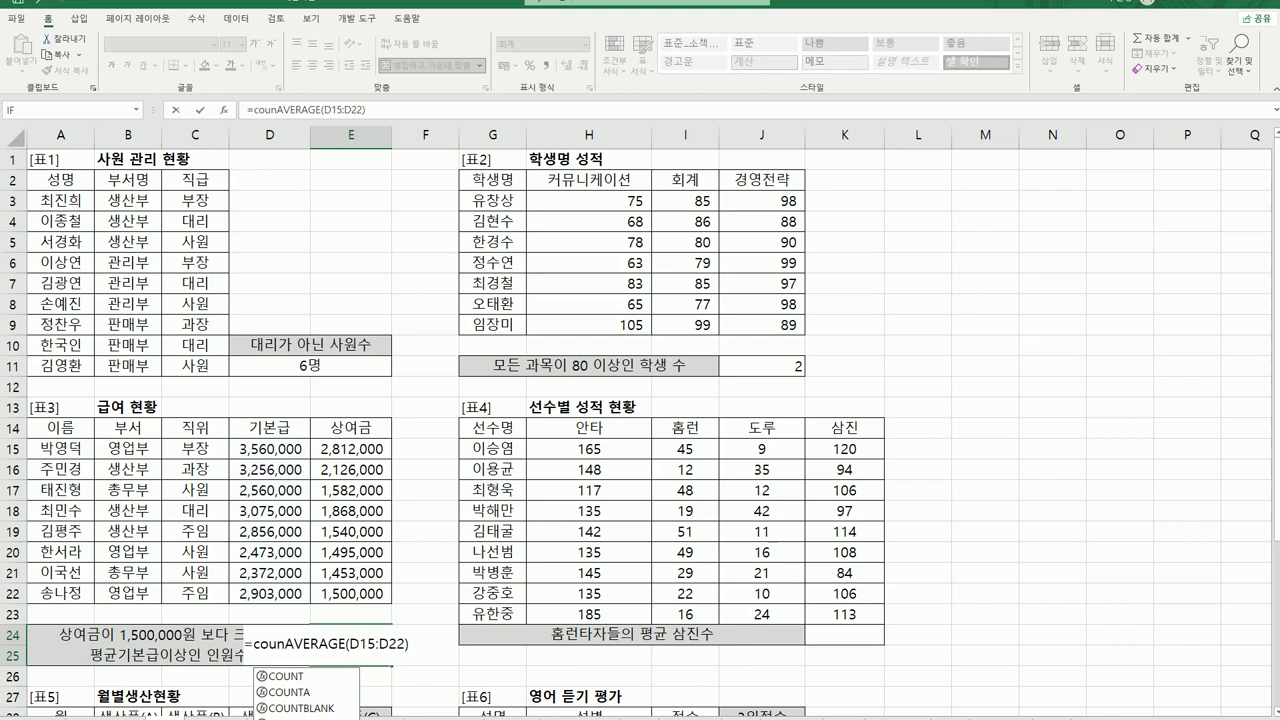
key(Down)
key(Down)
key(Down)
key(Down)
key(Tab)
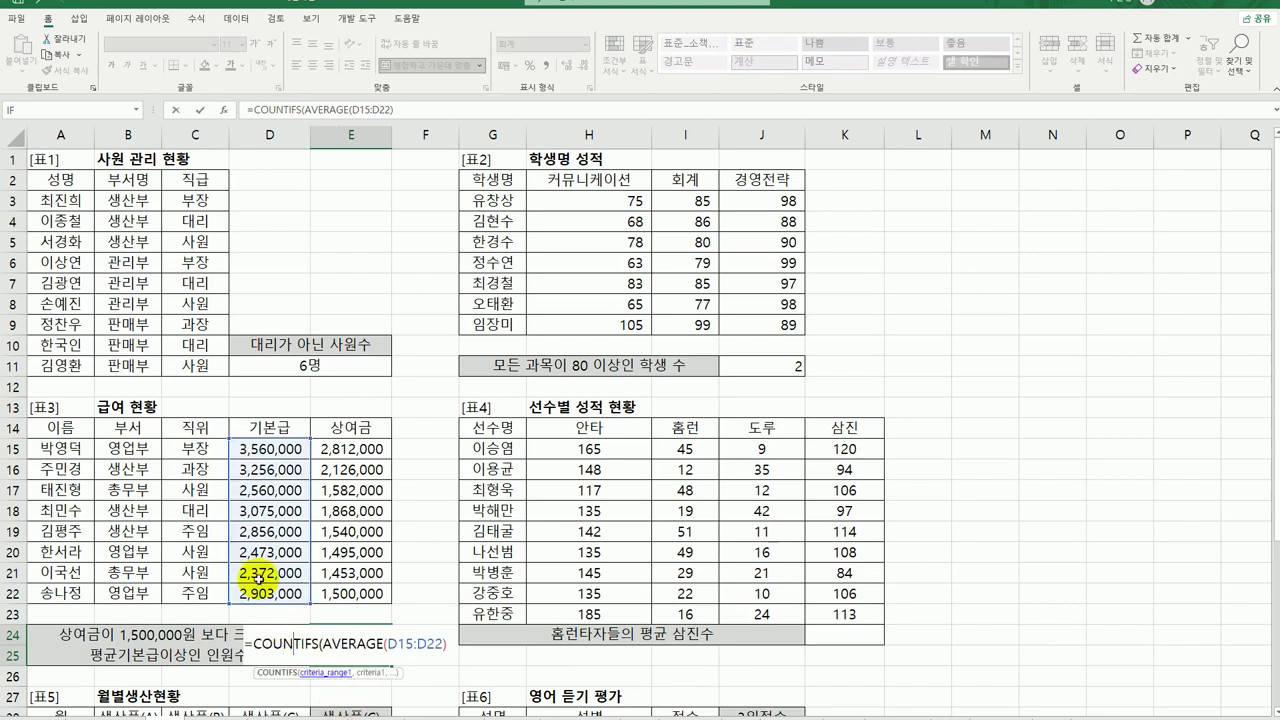
key(shift+F3)
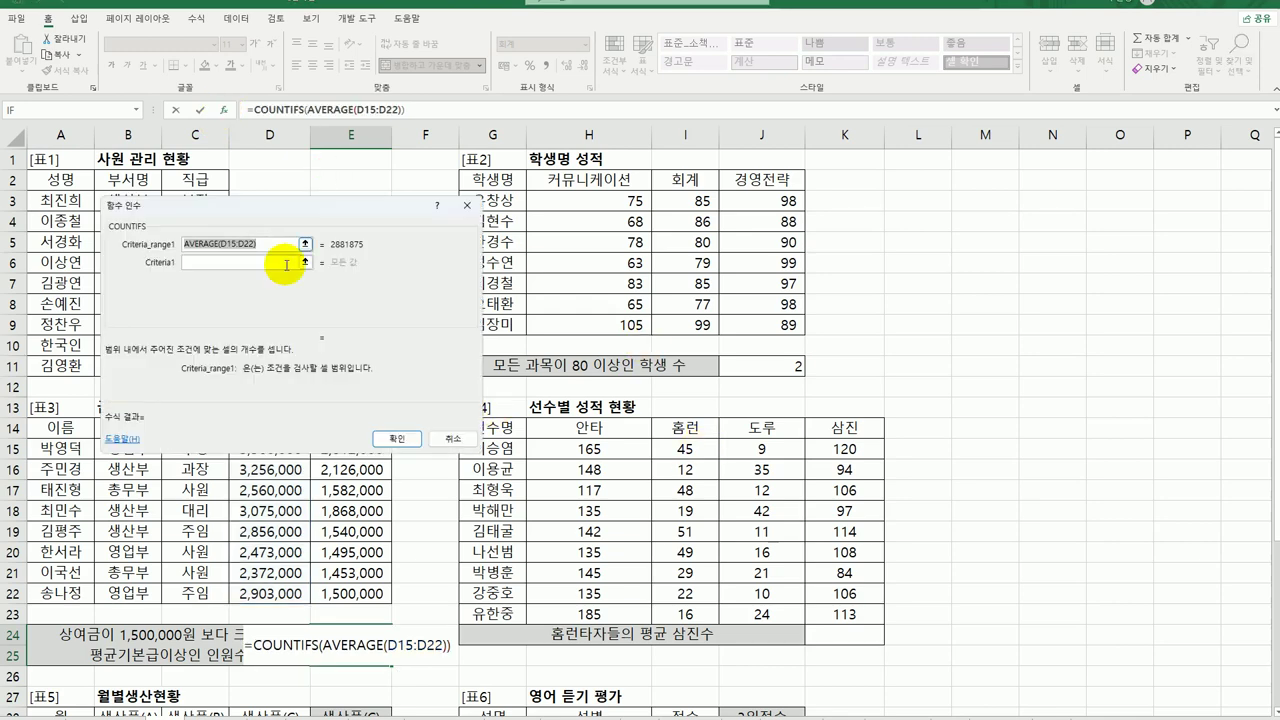
drag(278, 163, 676, 307)
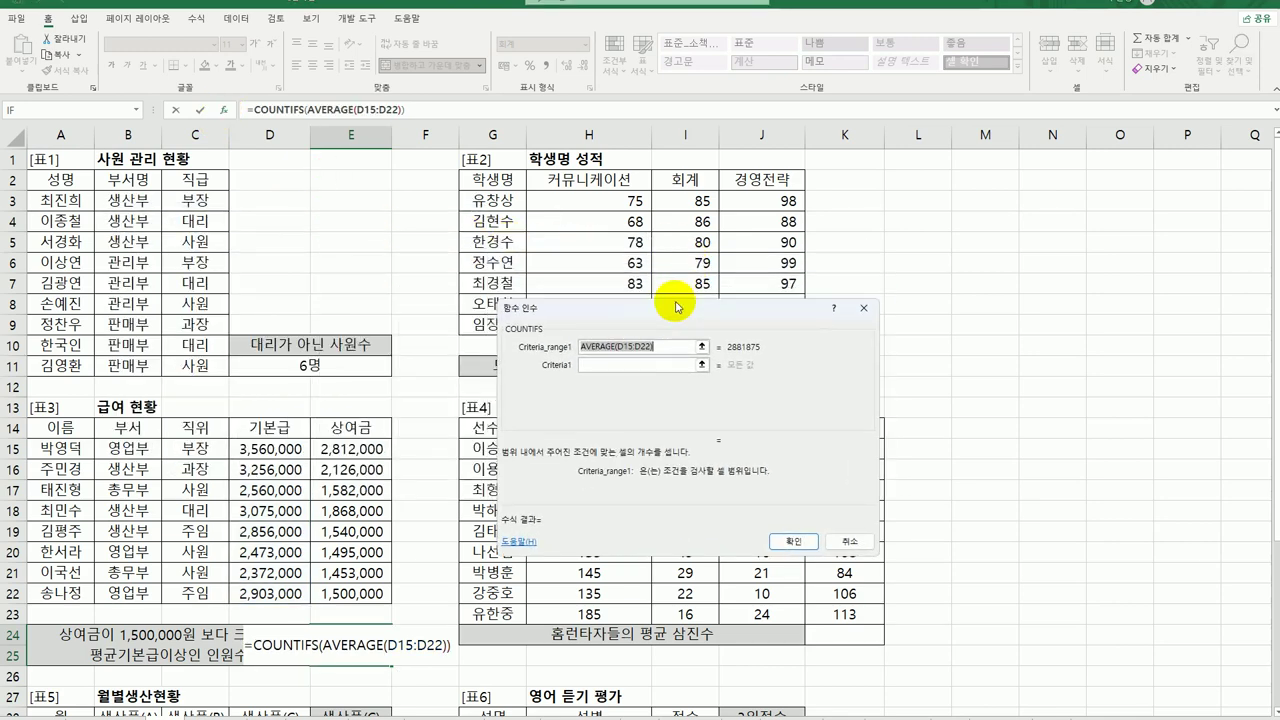
Move AVERAGE(D15:D22) into the first COUNTIFS criterion and set the 기본급 values D15:D22 as the first range.
click(641, 364)
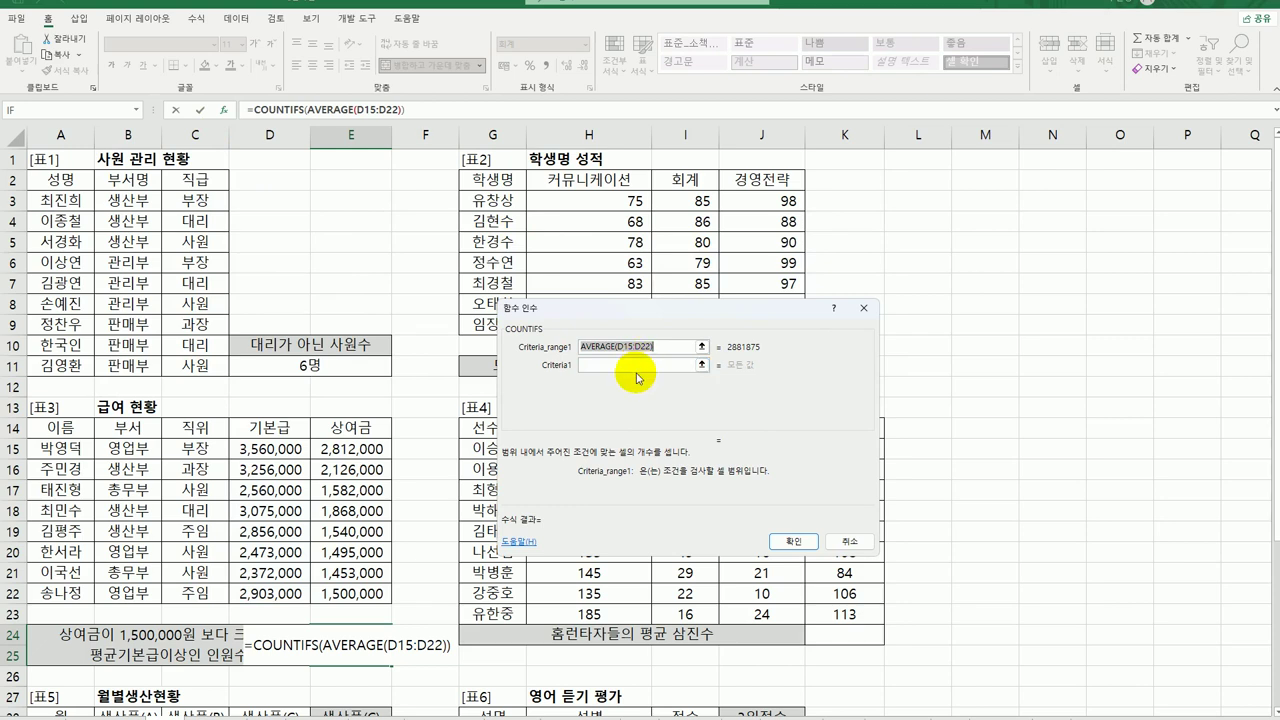
key(ctrl+x)
click(640, 364)
key(ctrl+v)
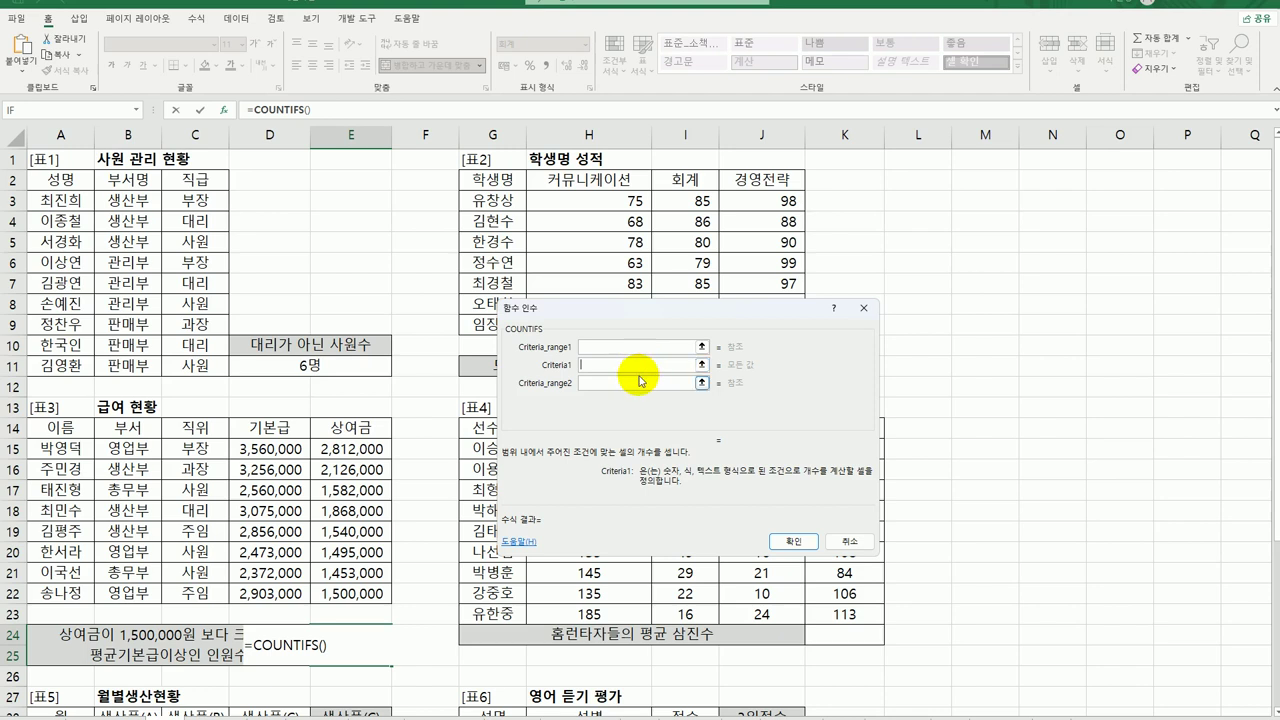
click(596, 347)
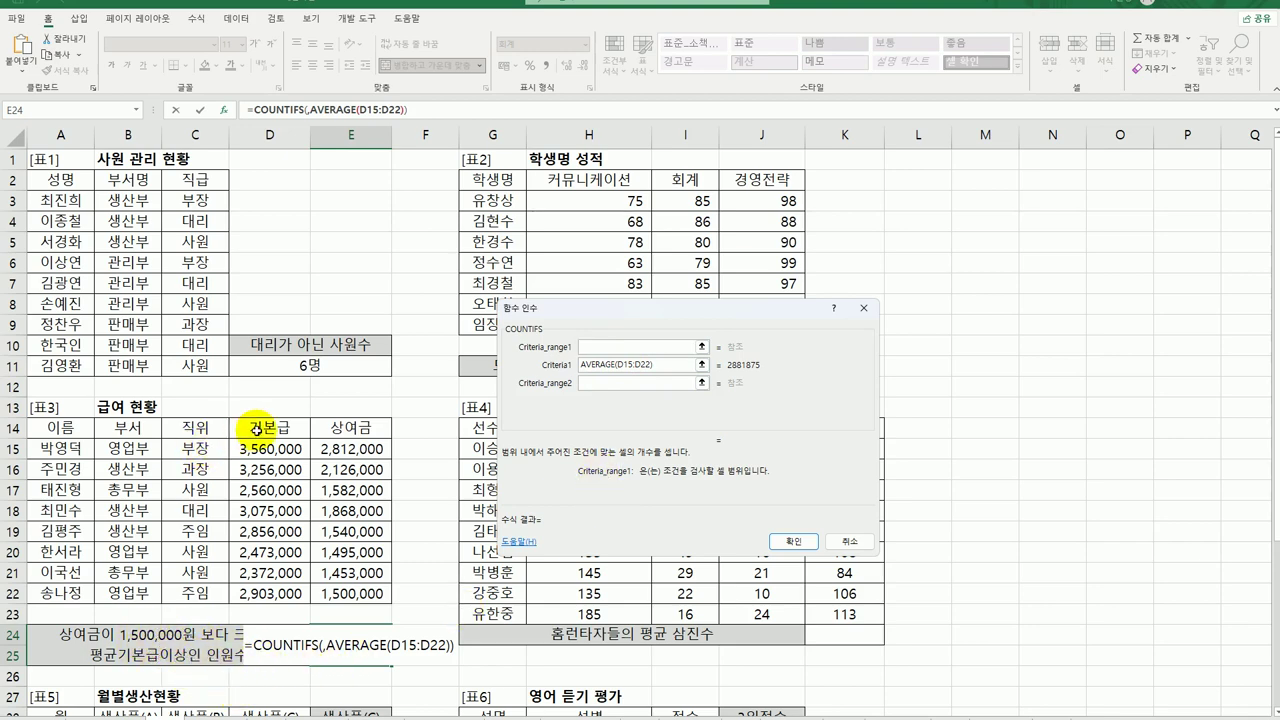
drag(265, 449, 262, 588)
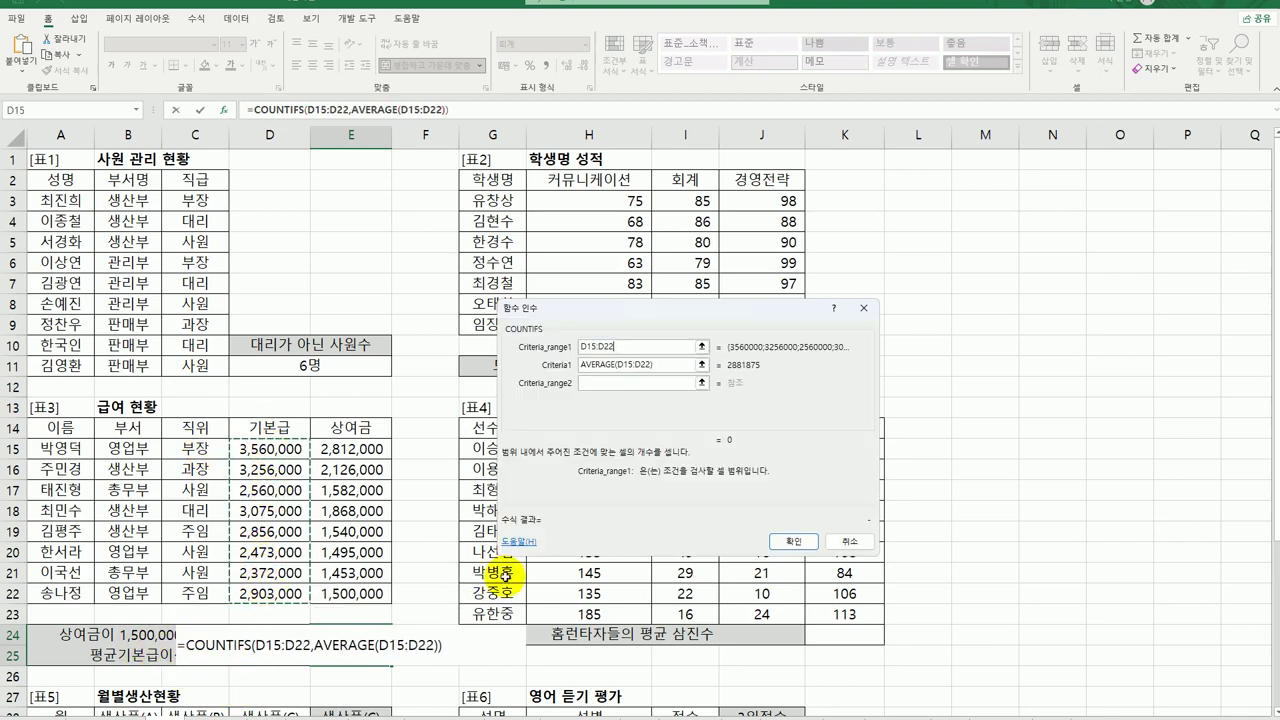
Prefix the first criterion with a greater-than-or-equal comparison so that it reads ">="&AVERAGE(D15:D22).
click(588, 364)
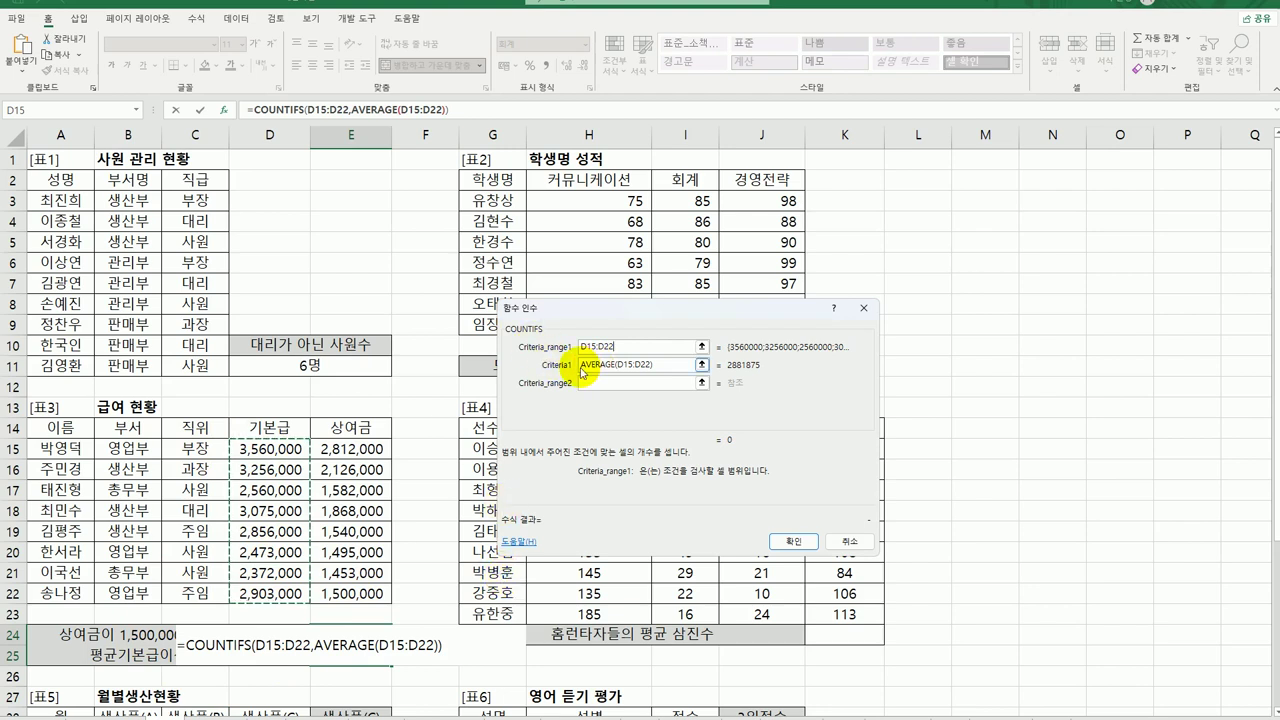
click(584, 366)
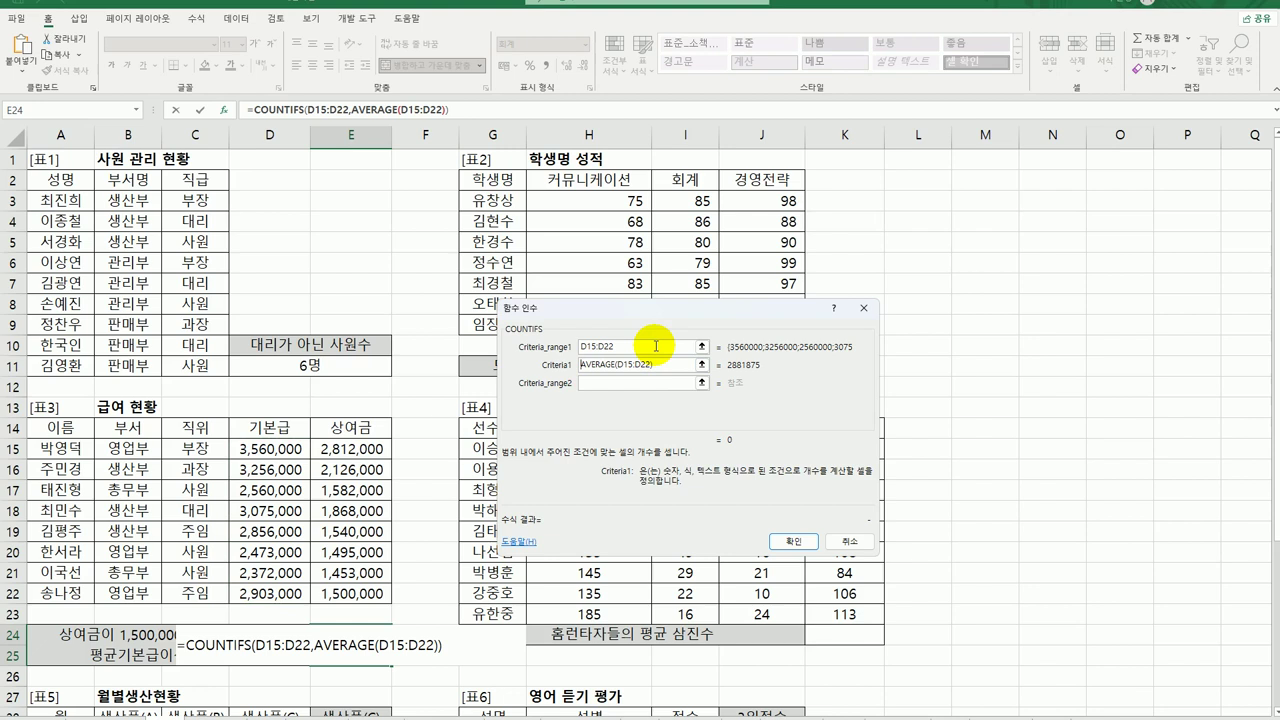
text(")
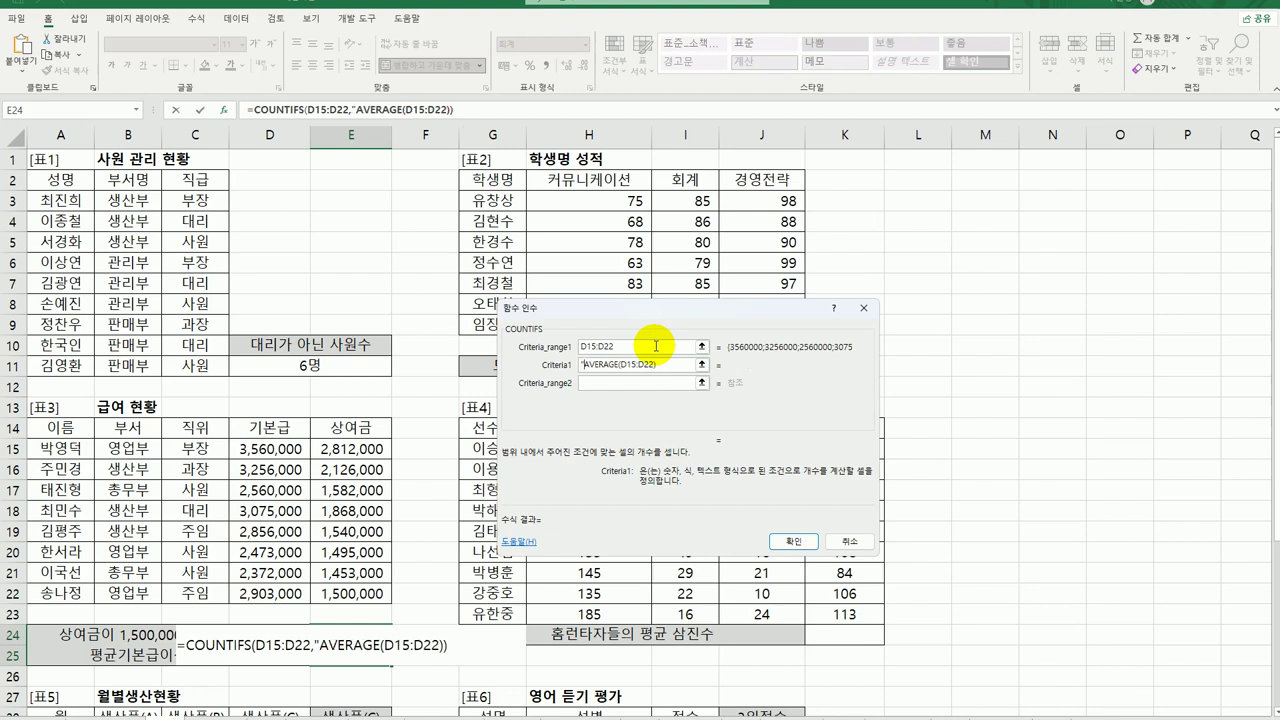
text(>=)
key(Menu)
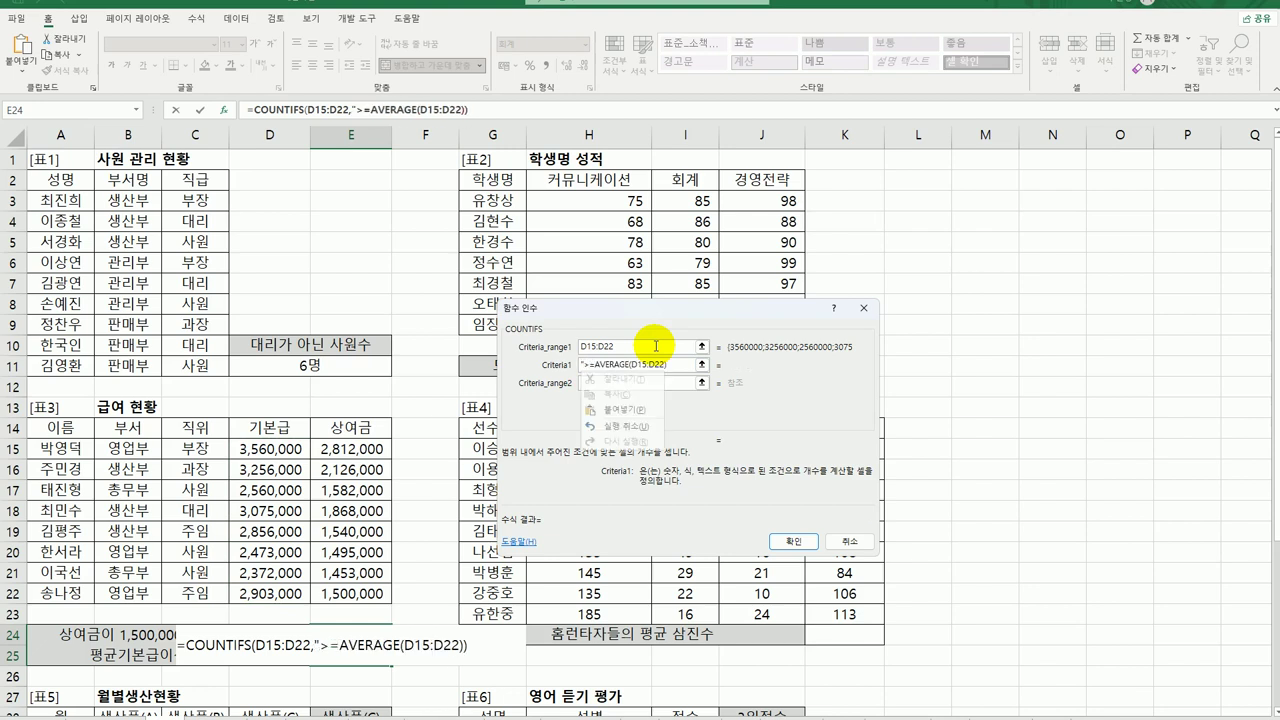
click(590, 364)
click(606, 384)
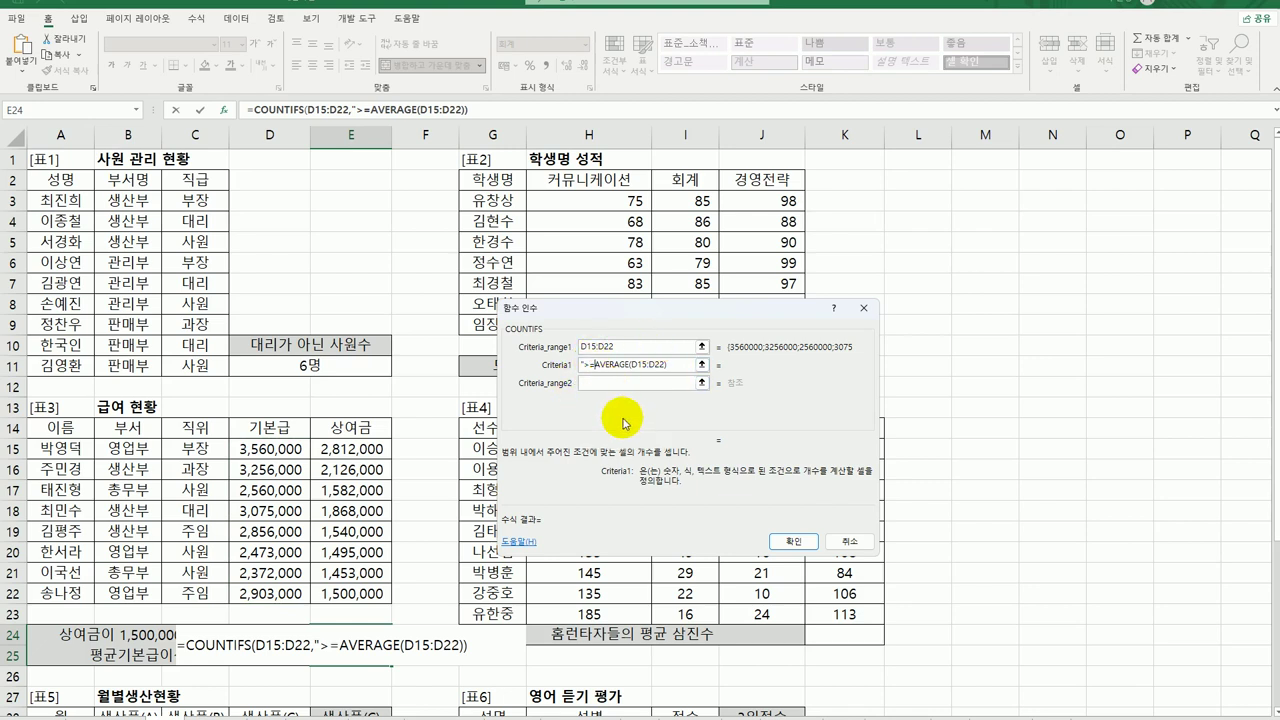
text("&)
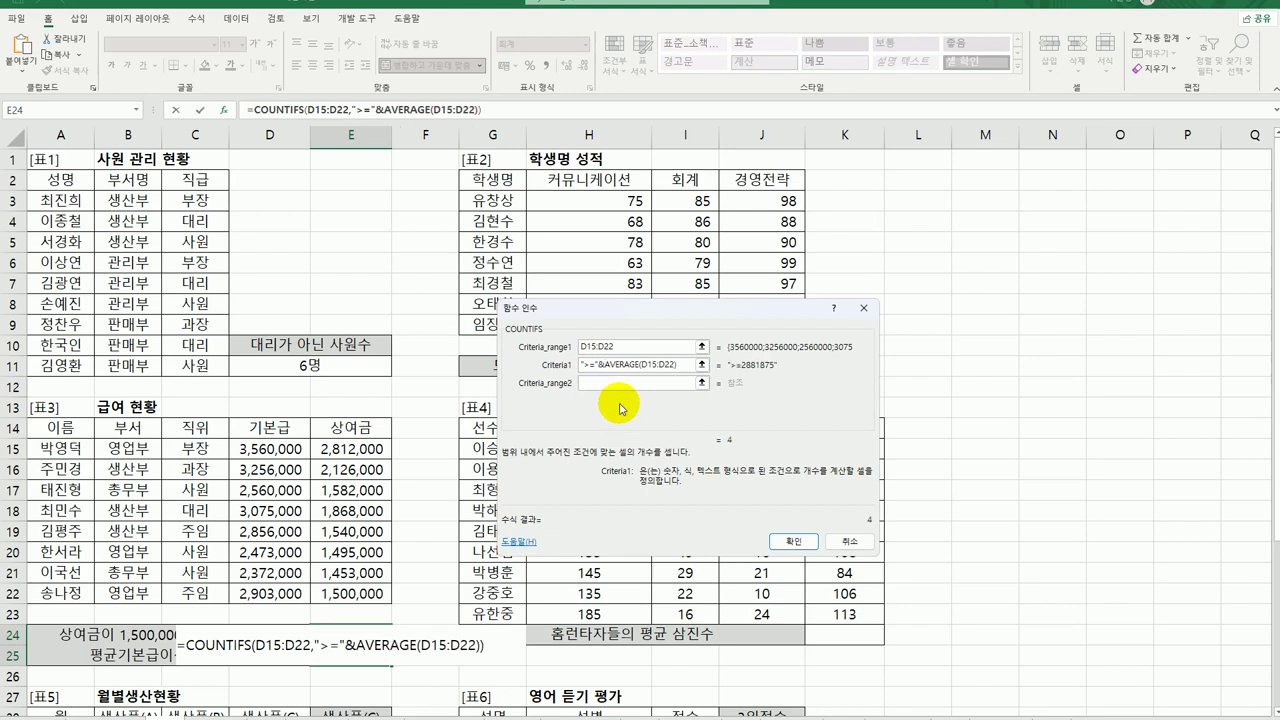
click(599, 368)
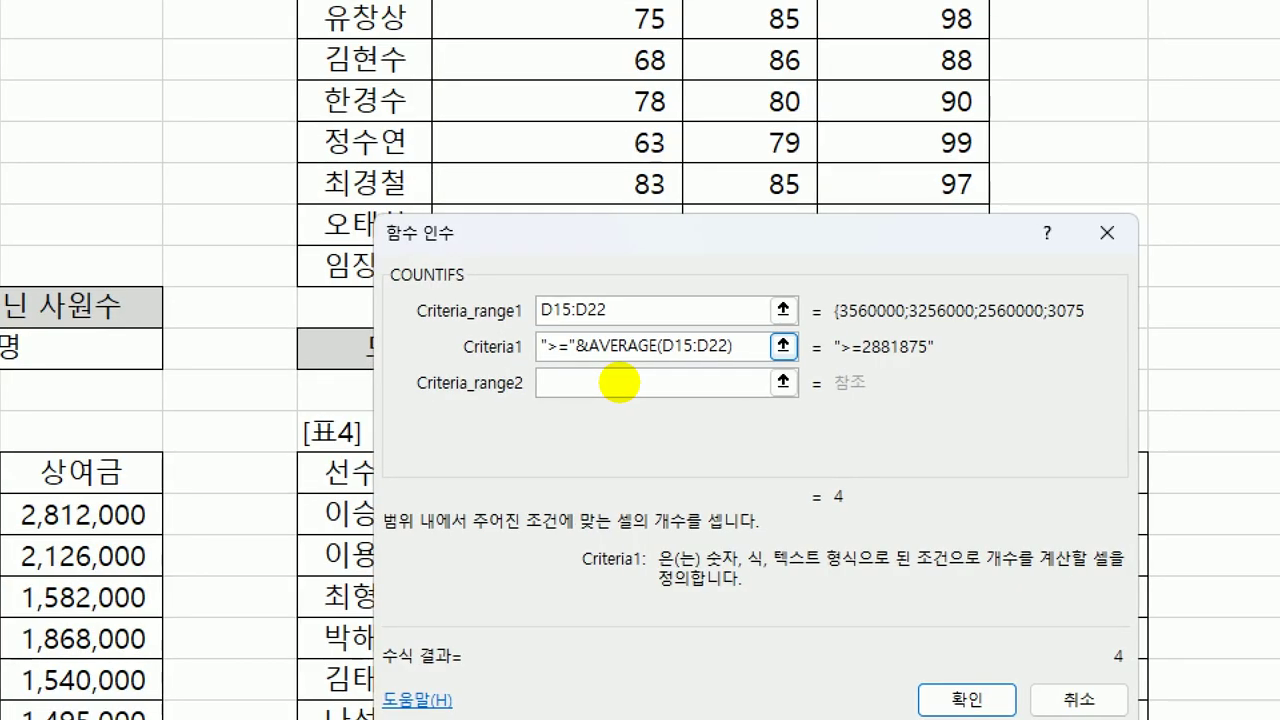
key(Tab)
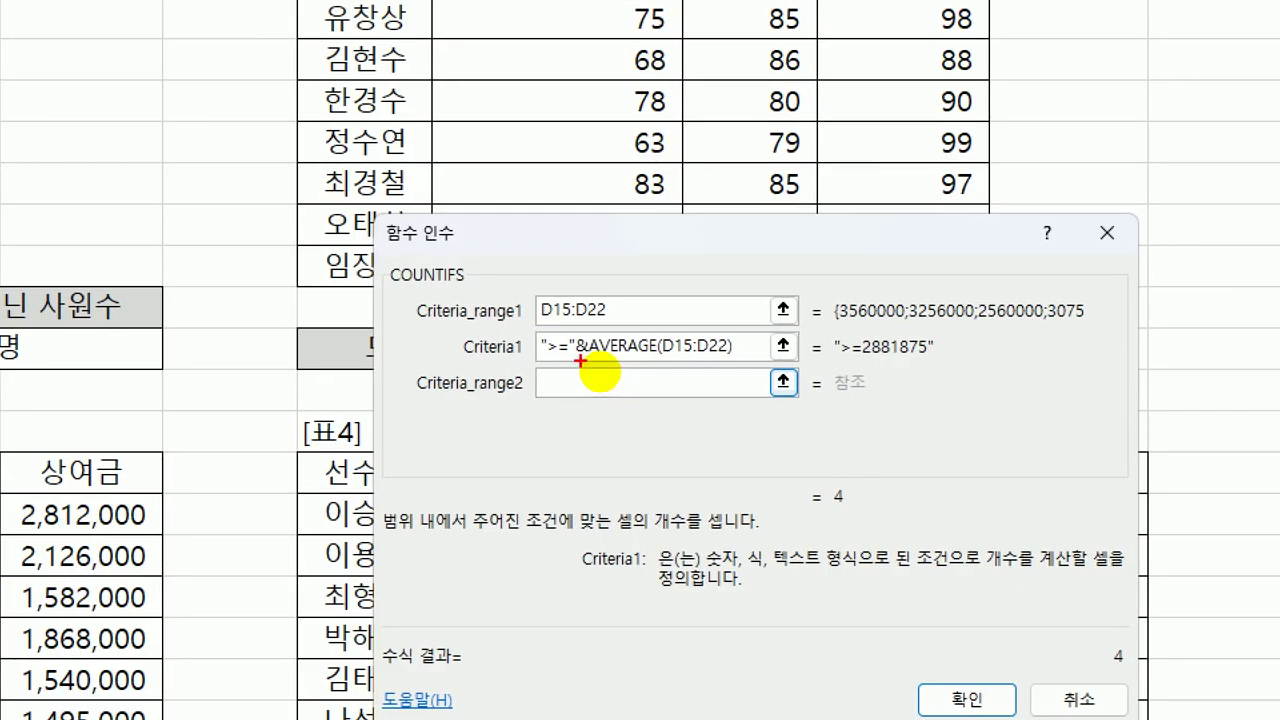
drag(541, 345, 580, 354)
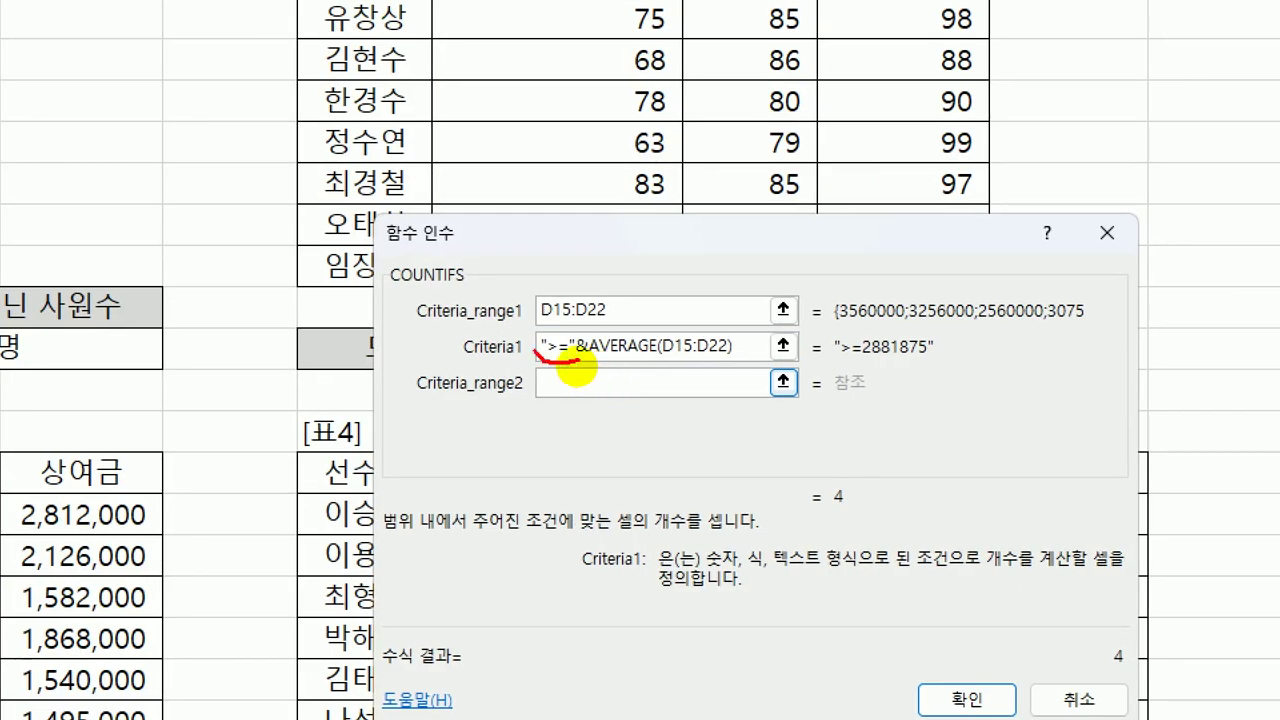
drag(588, 342, 648, 290)
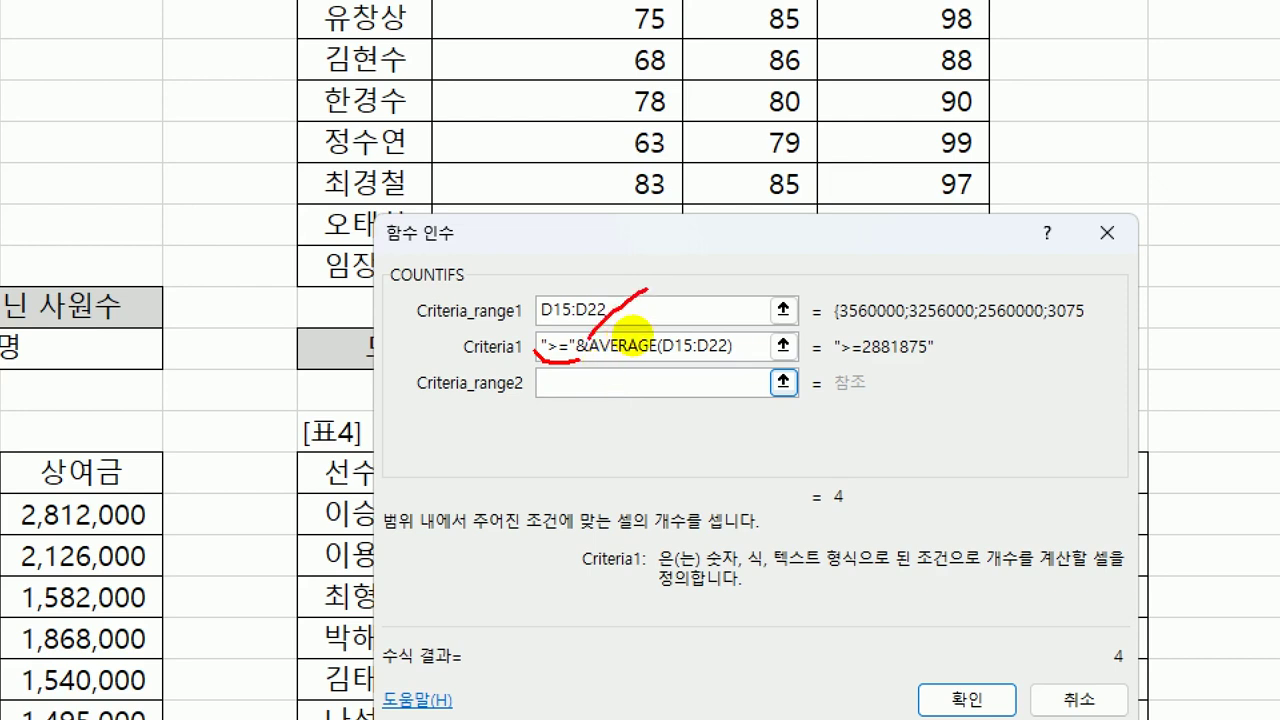
drag(586, 378, 735, 364)
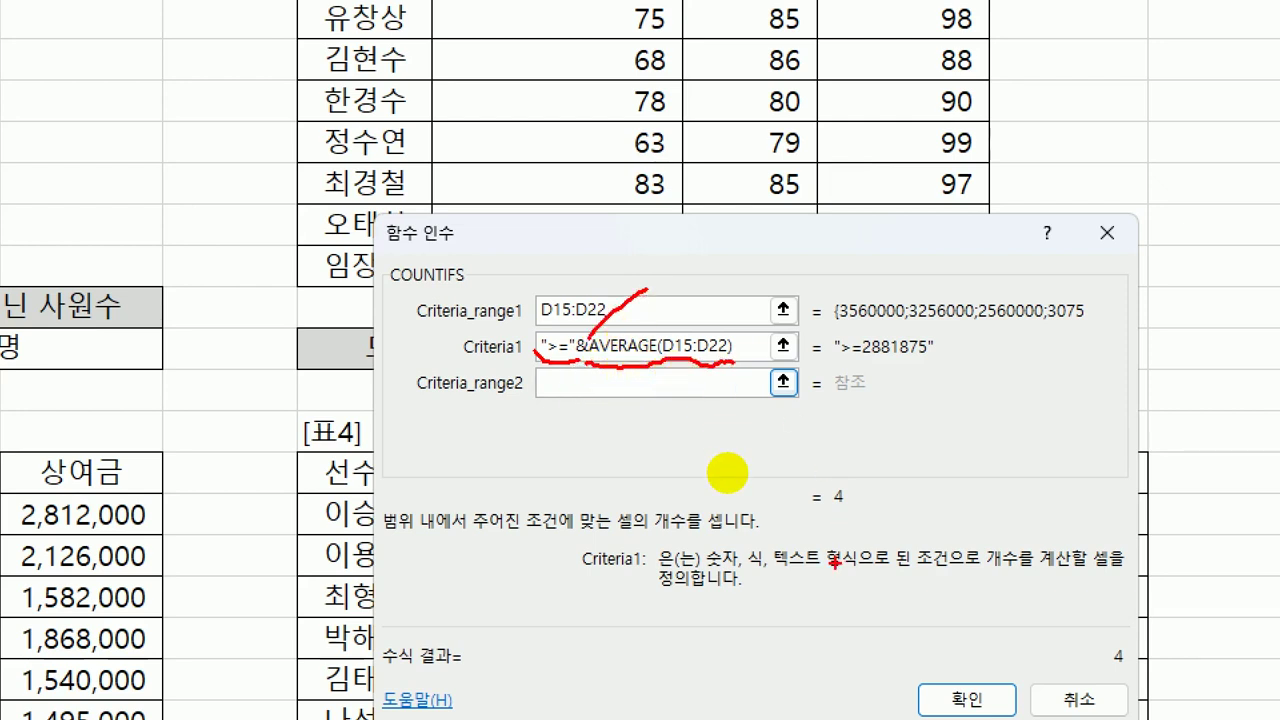
mouse_move(830, 360)
mouse_down()
mouse_move(885, 347)
mouse_move(940, 366)
mouse_up()
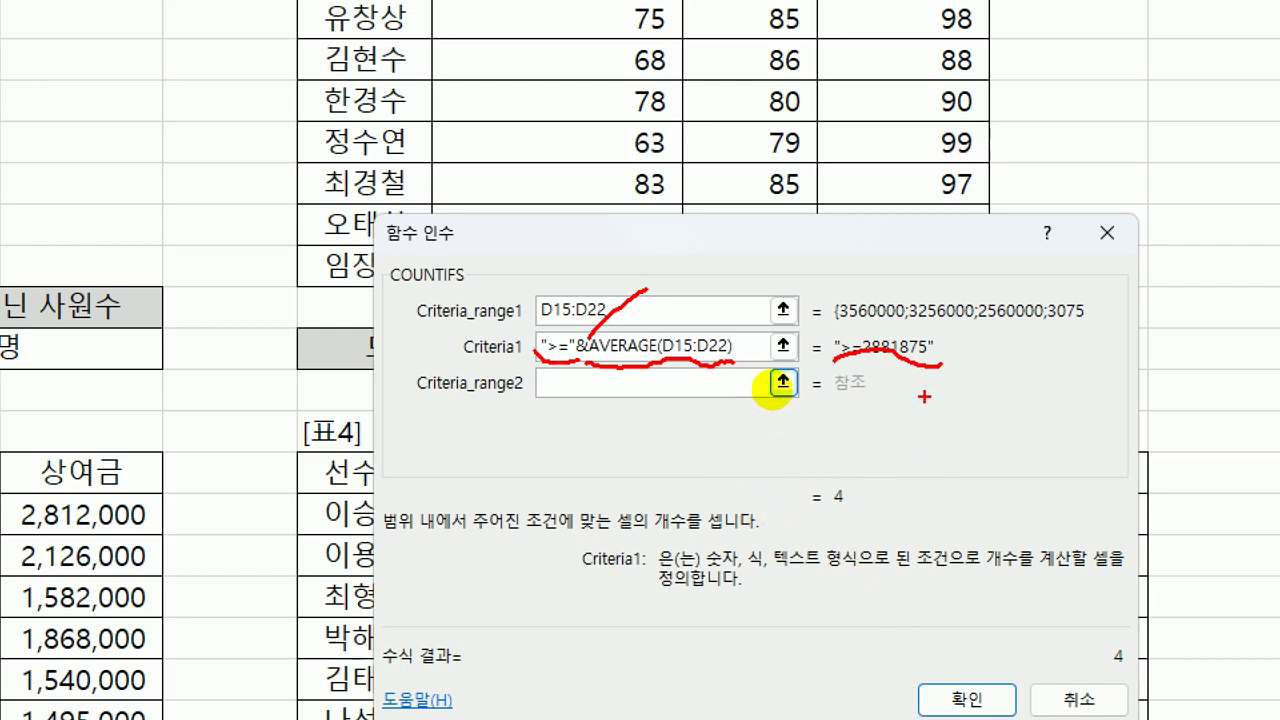
key(Escape)
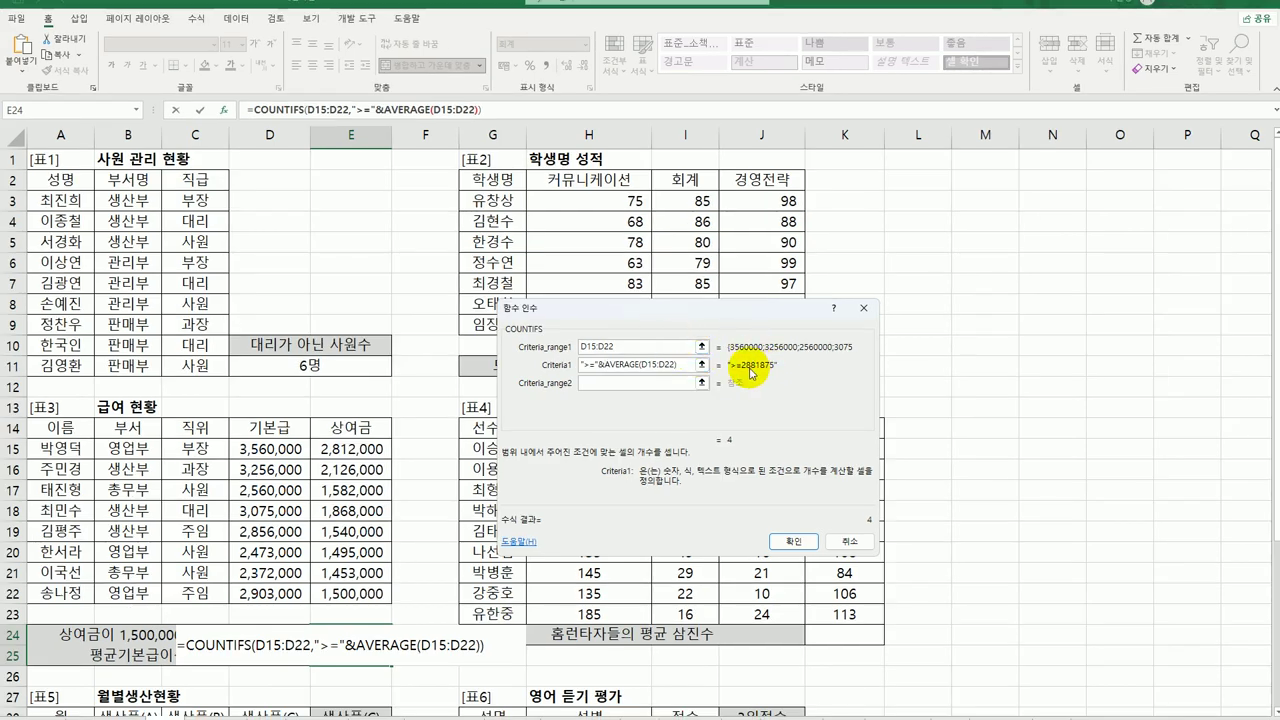
Add the 상여금 values E15:E22 as the second COUNTIFS range with the criterion >1500000, and complete the formula.
click(618, 383)
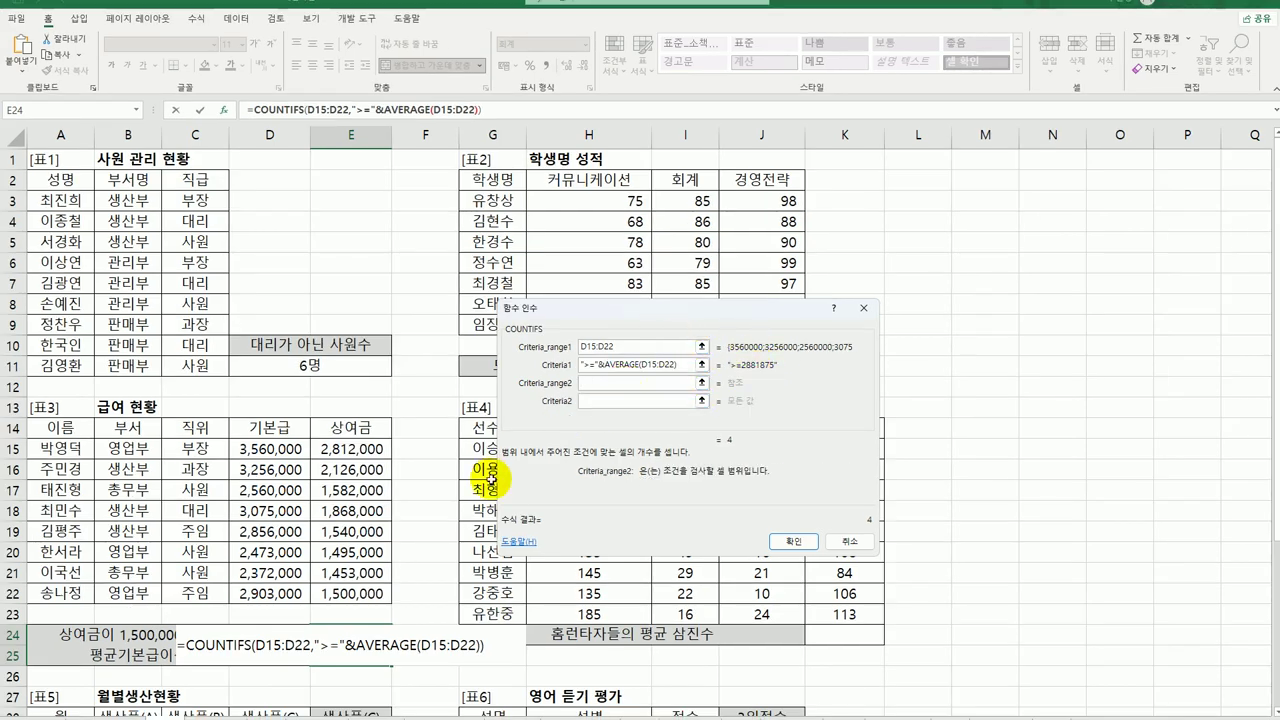
drag(355, 448, 335, 595)
click(632, 402)
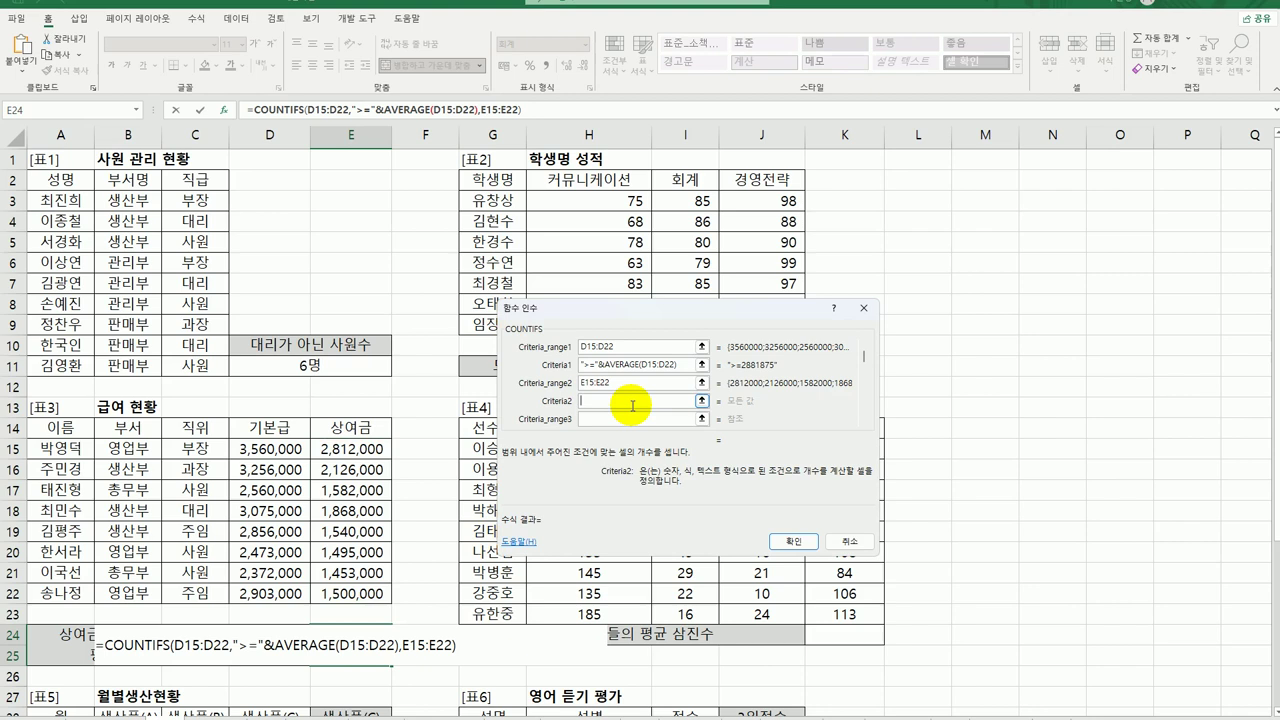
text(>150000)
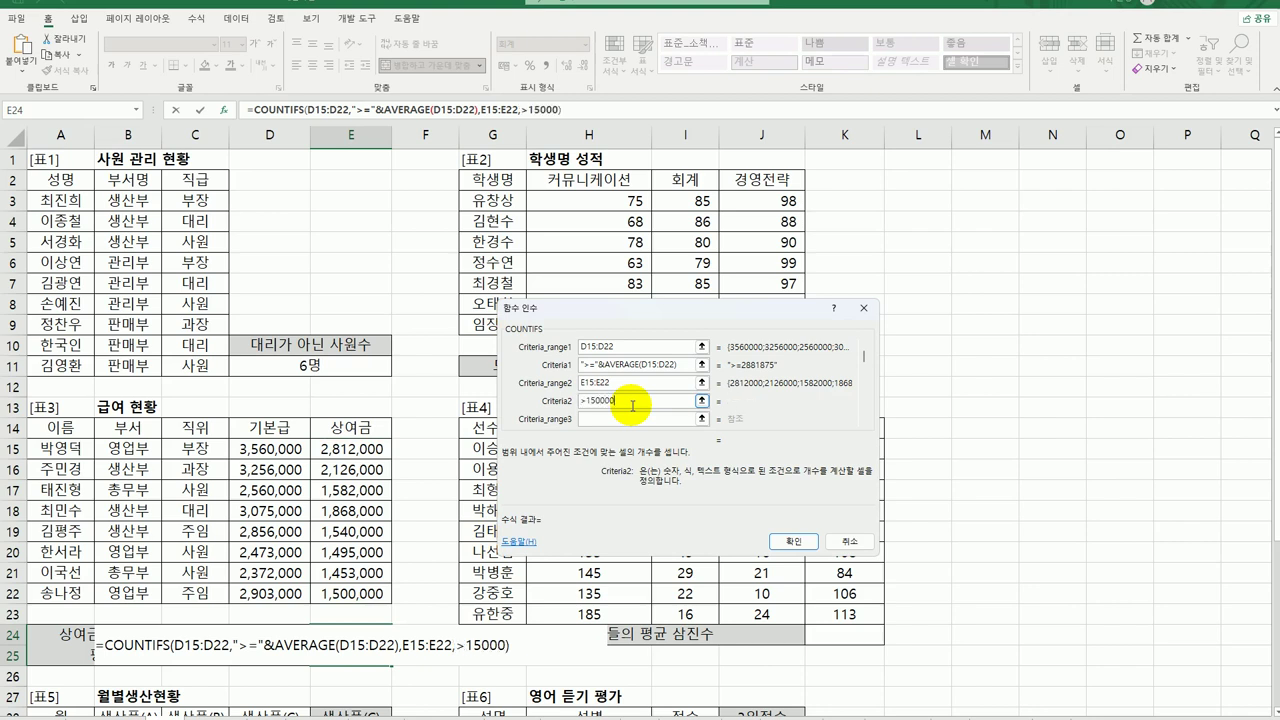
text(0)
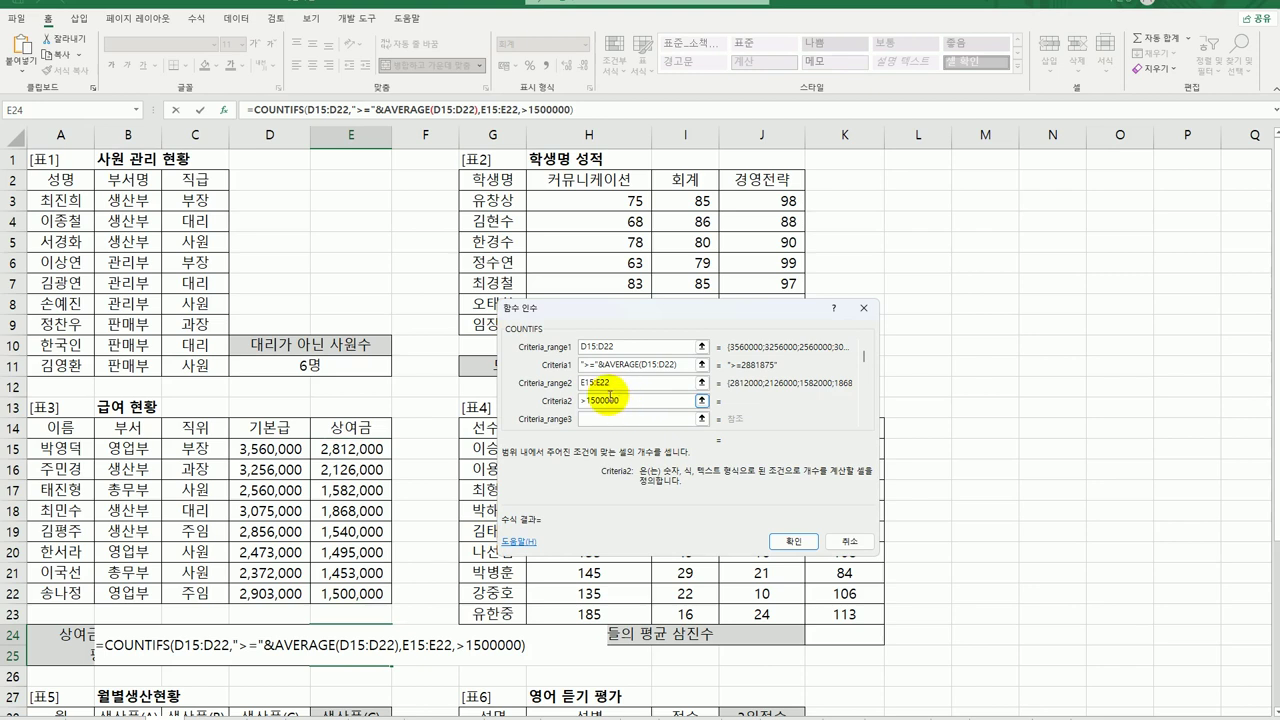
click(603, 400)
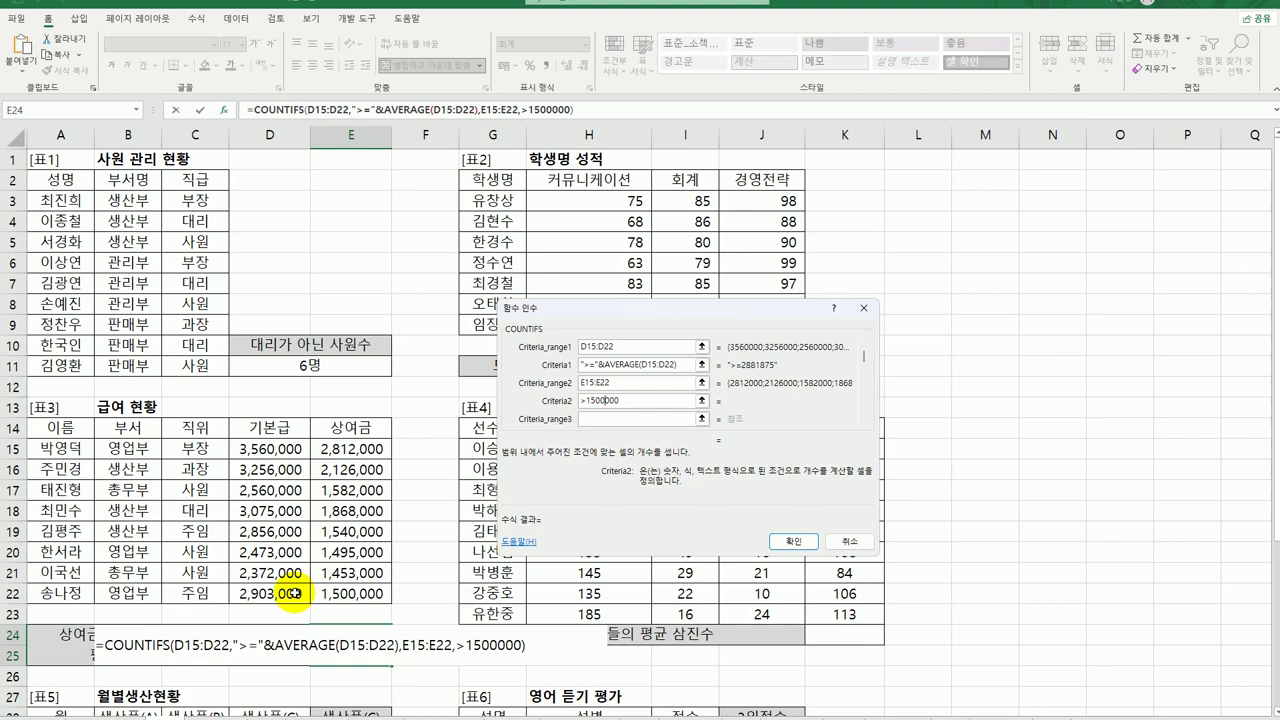
click(794, 542)
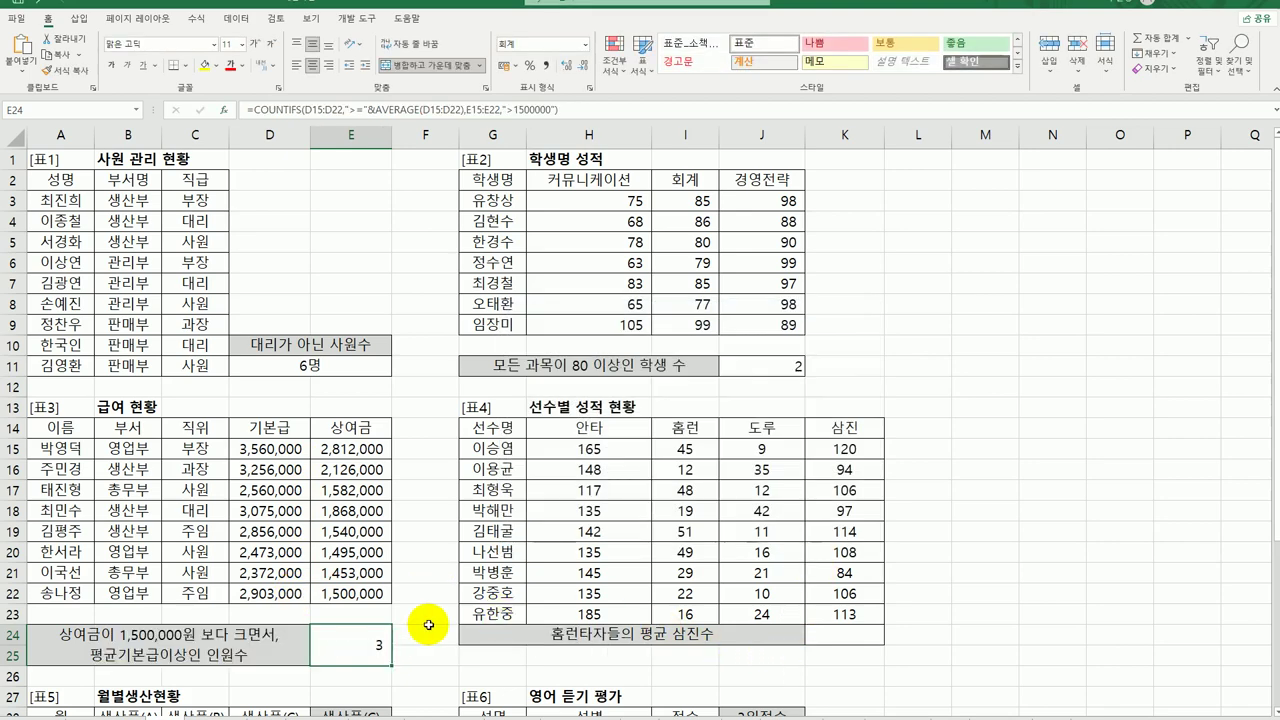
Append the unit text "명" to the COUNTIFS formula in E24 with &.
double_click(350, 645)
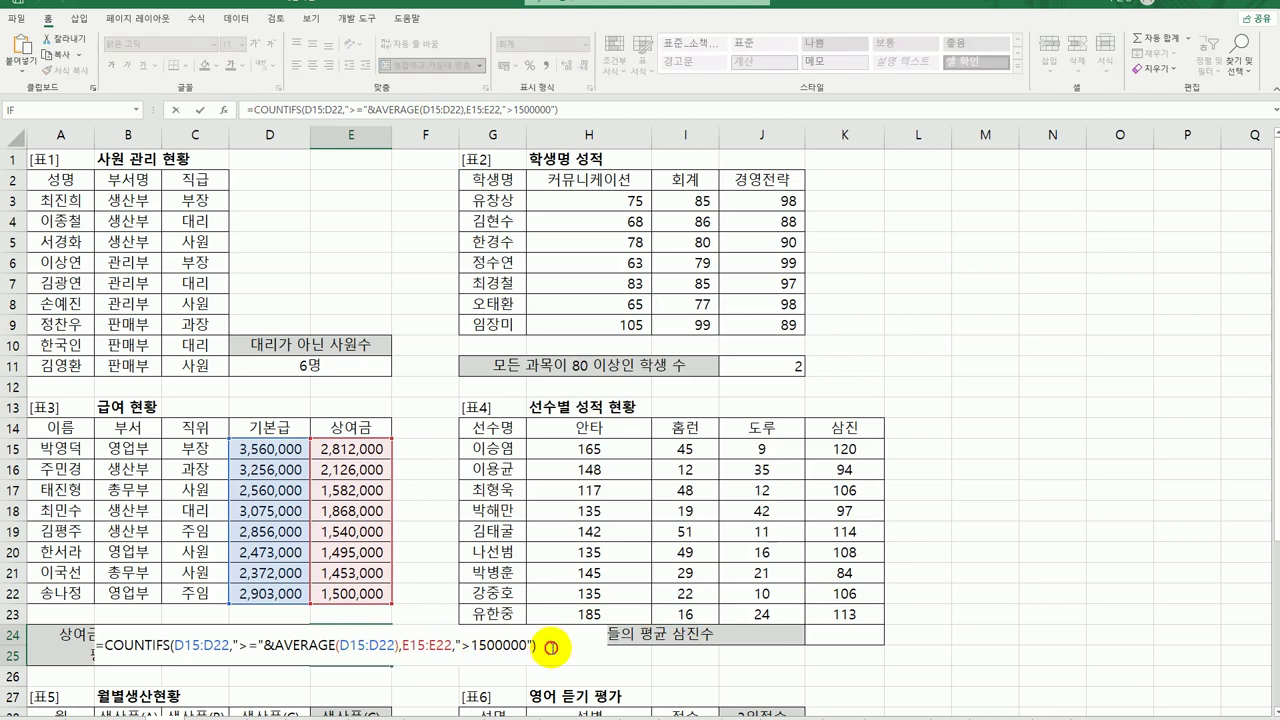
text(&")
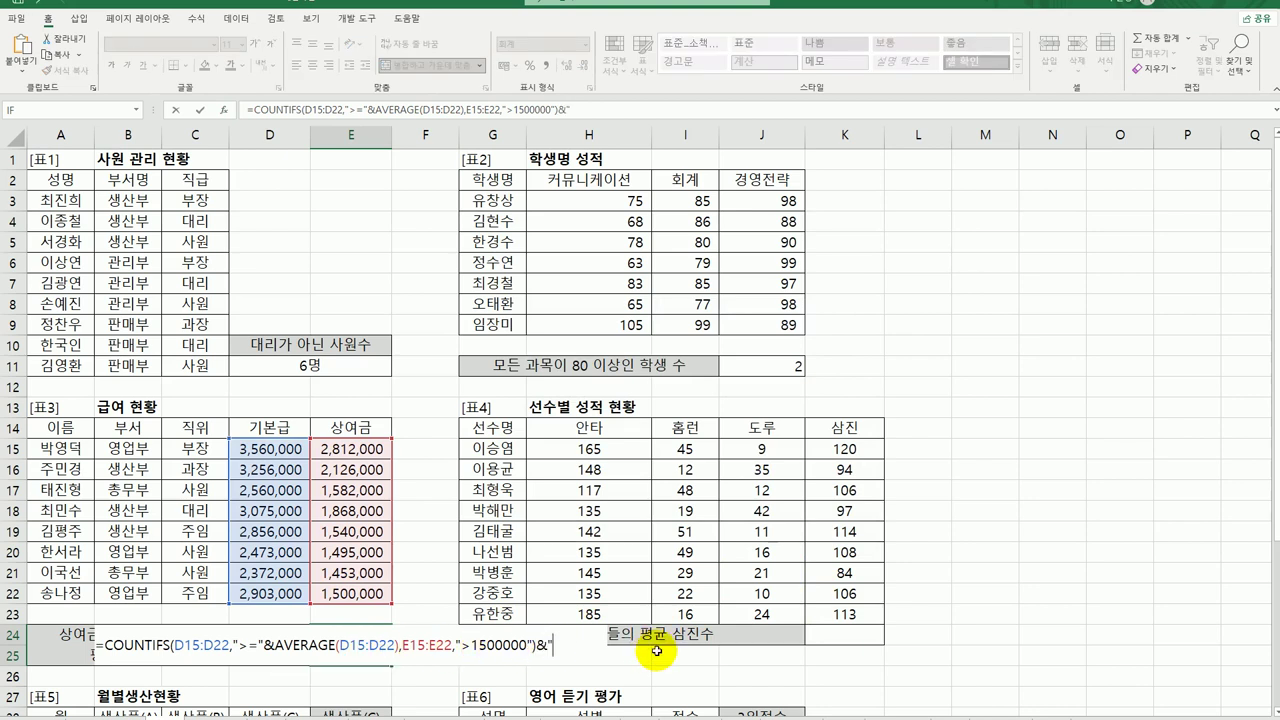
text(명")
key(Return)
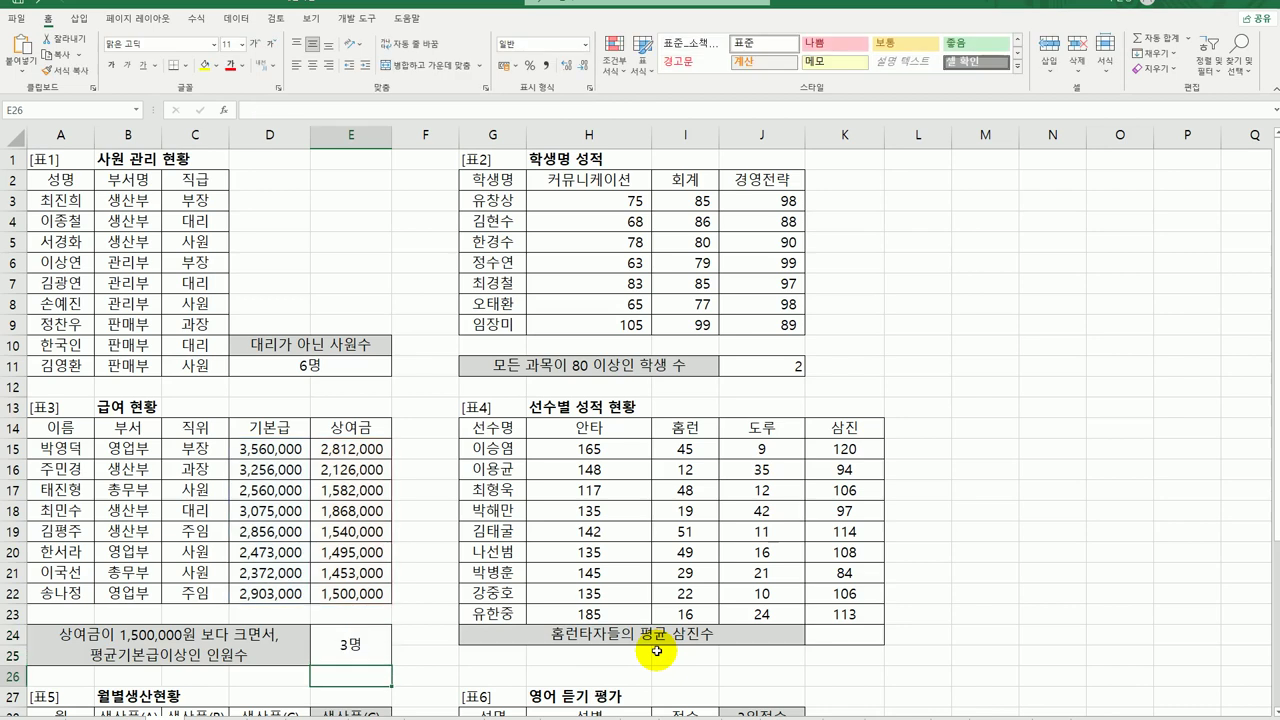
click(374, 645)
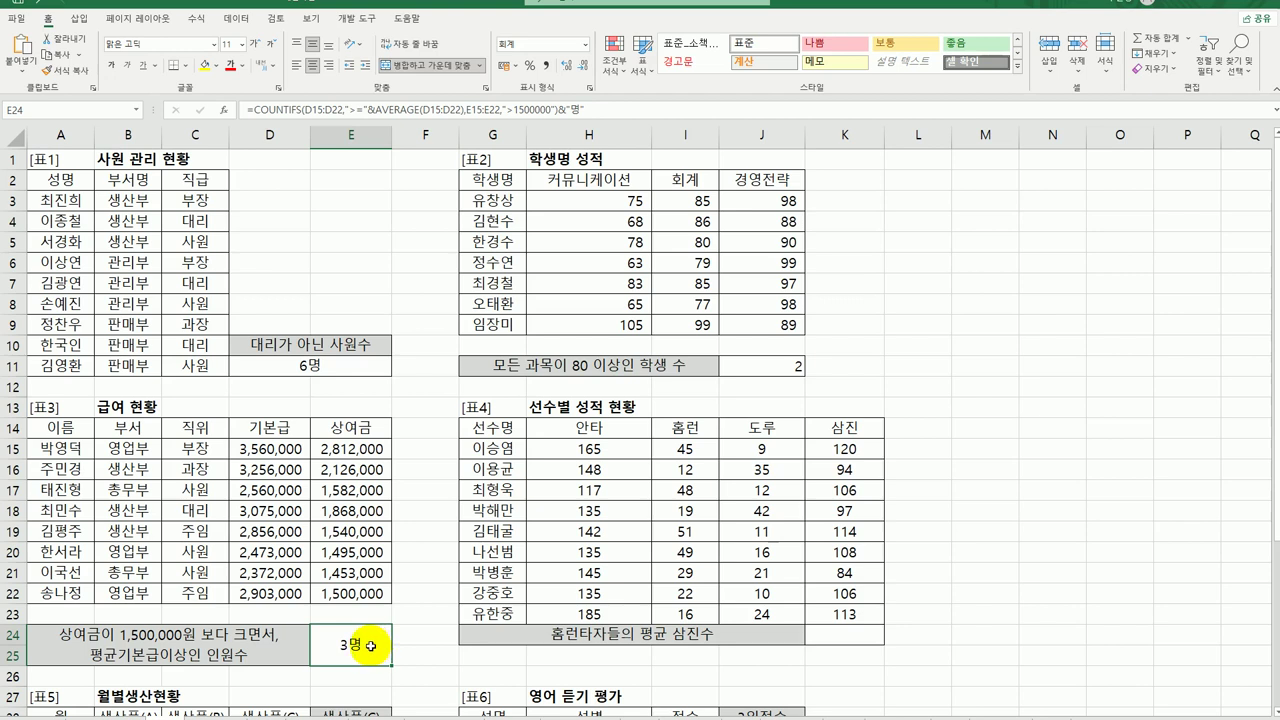
Review the 홈런 and 삼진 columns of 표4 that the average in K24 is based on.
click(870, 645)
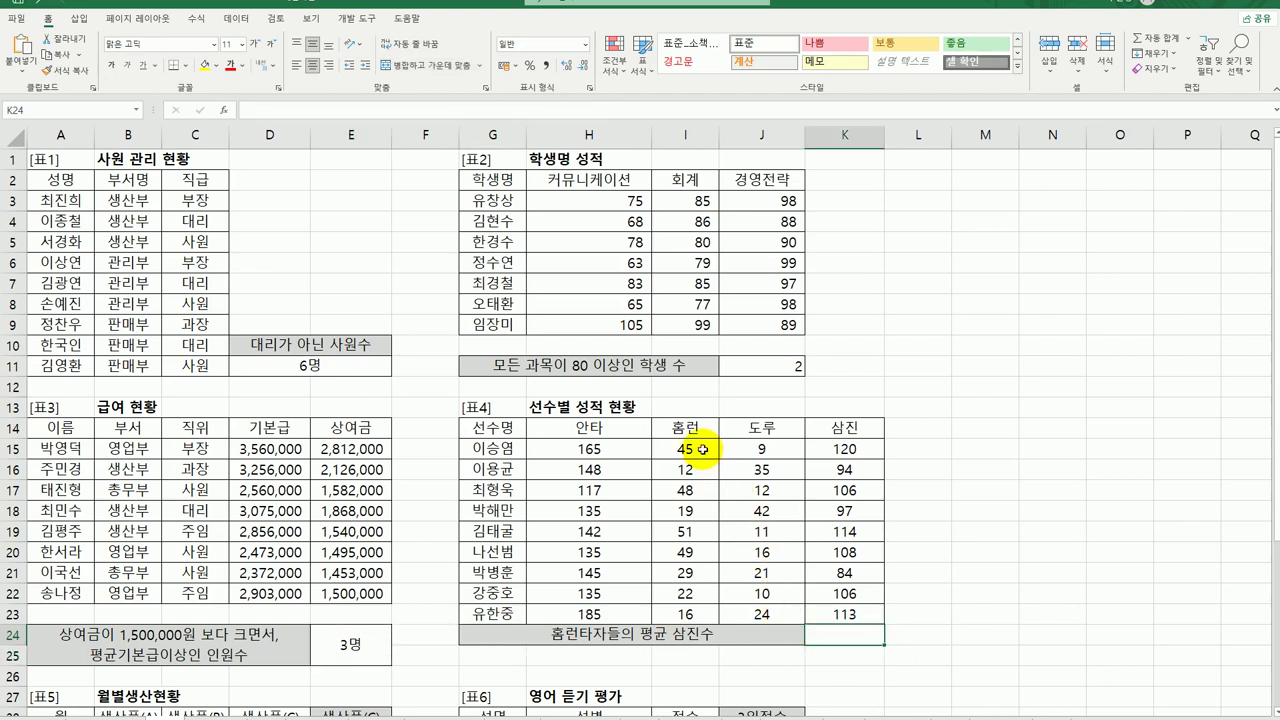
drag(703, 450, 690, 596)
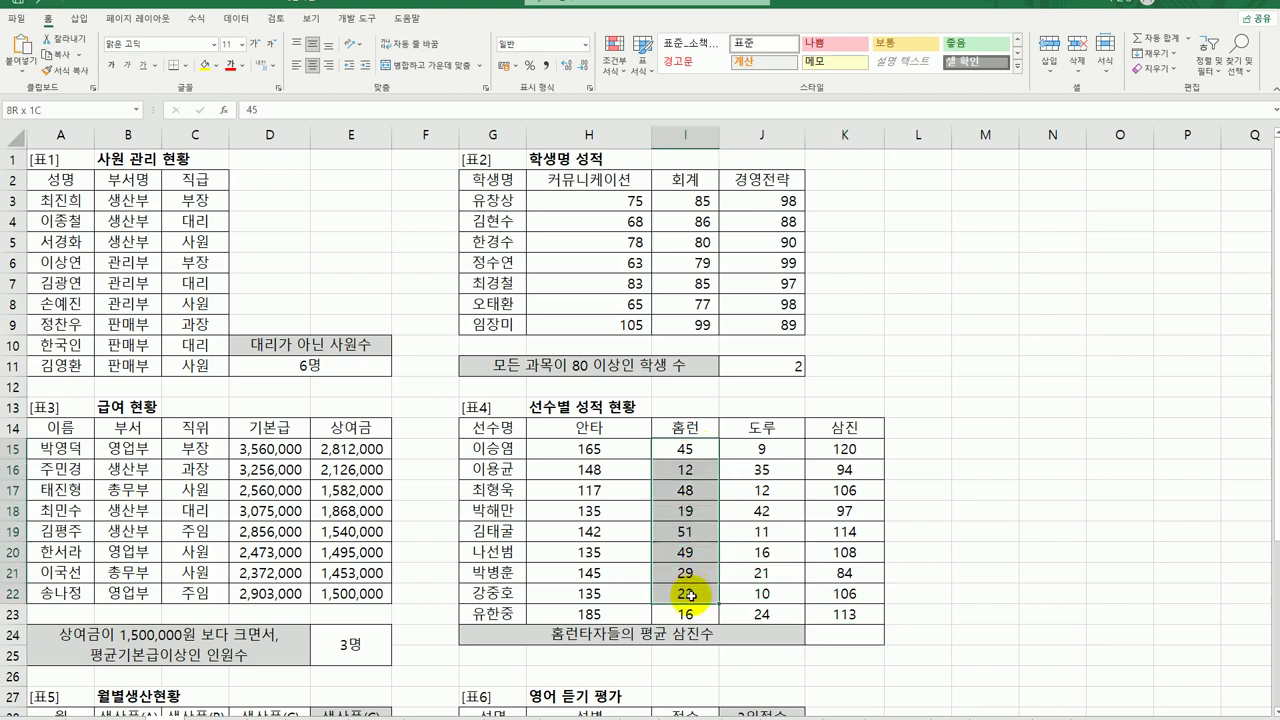
drag(845, 452, 845, 612)
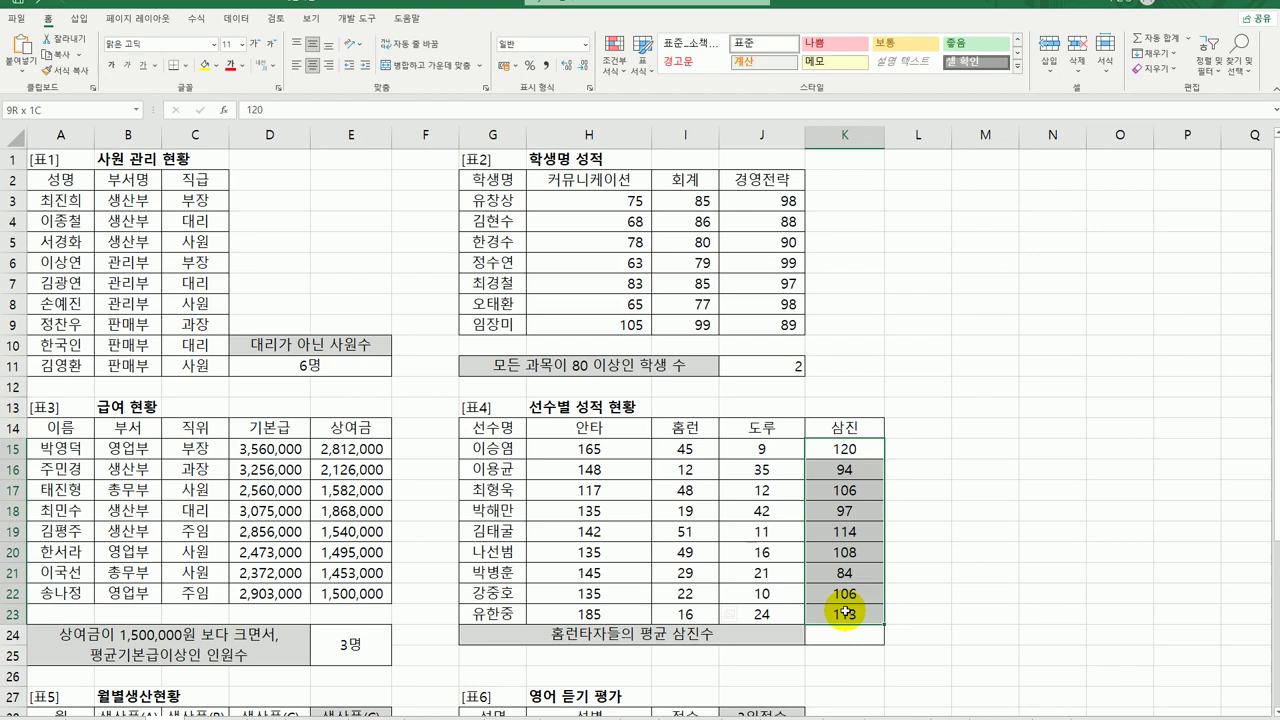
Start an AVERAGEIF formula in K24 and open its function arguments, keeping the 표4 data uncovered.
click(850, 636)
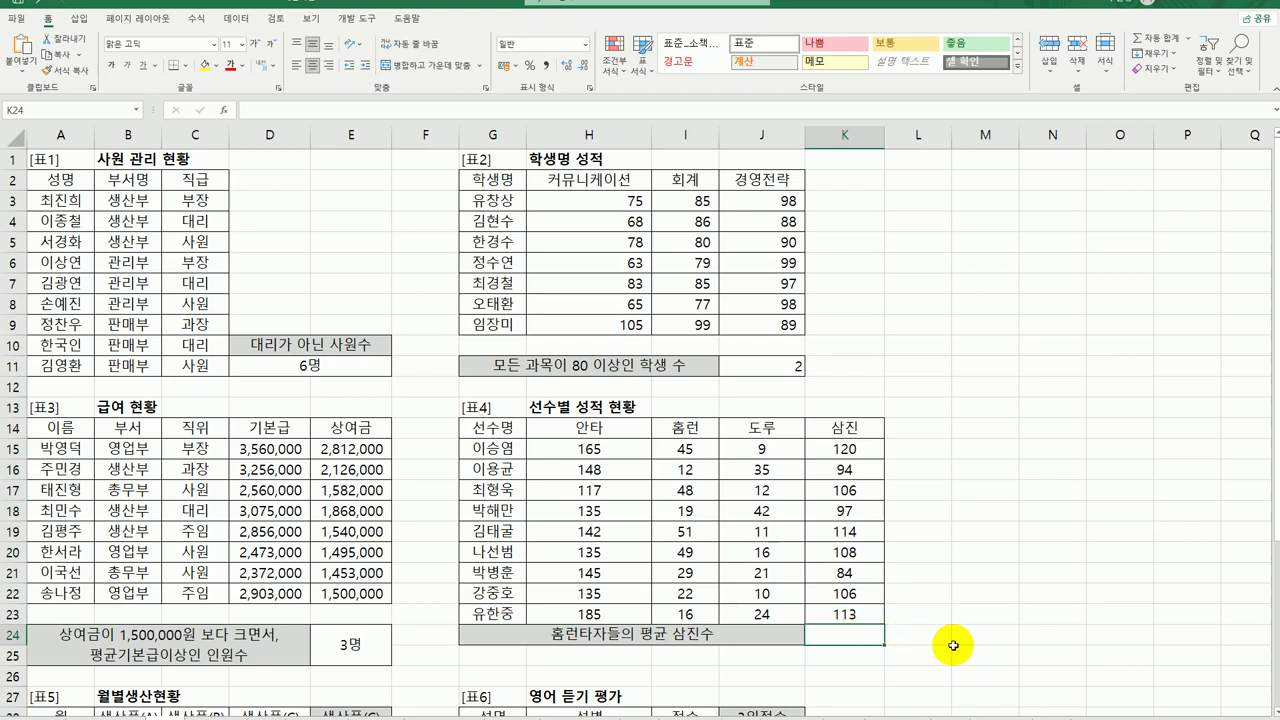
text(=ㅁ)
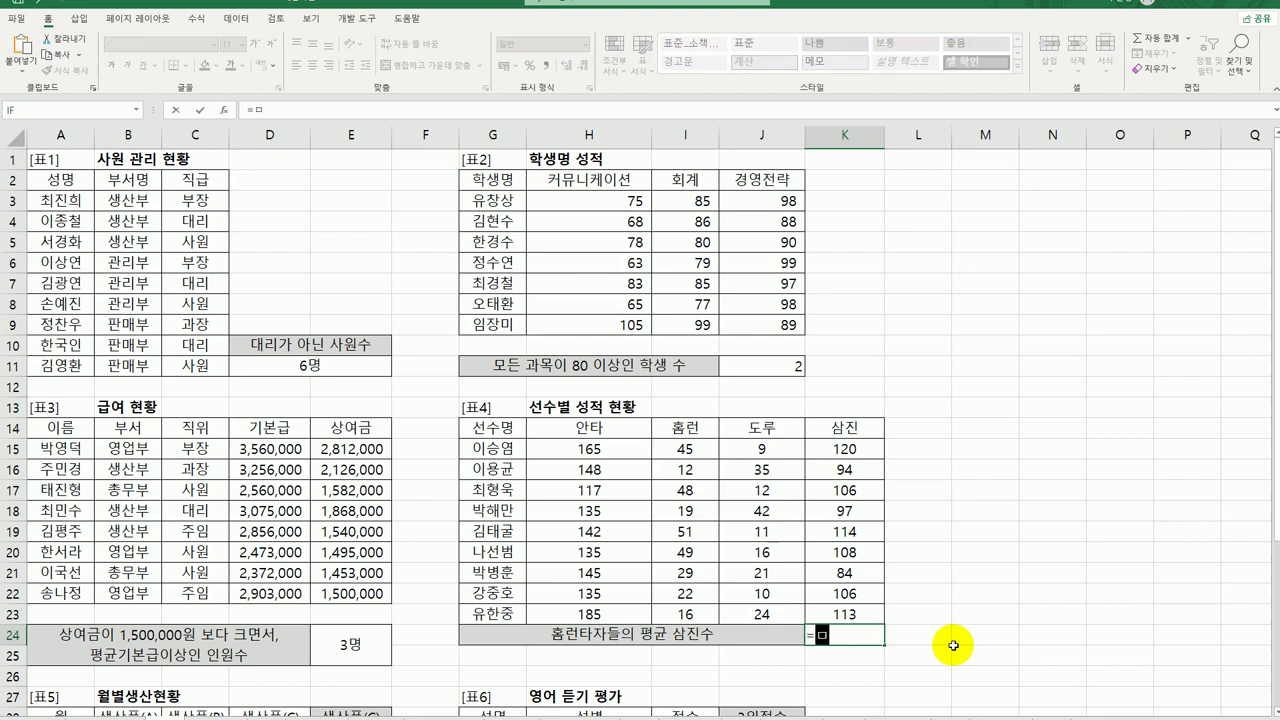
key(BackSpace)
text(av)
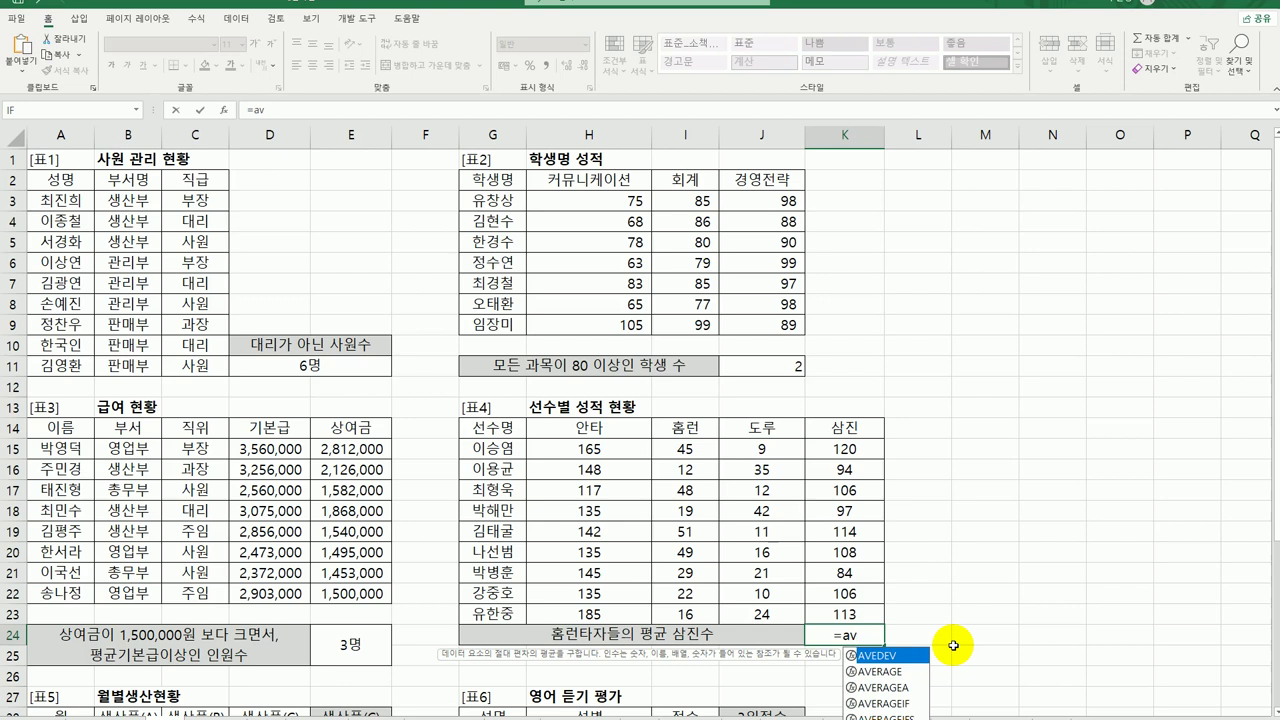
click(909, 704)
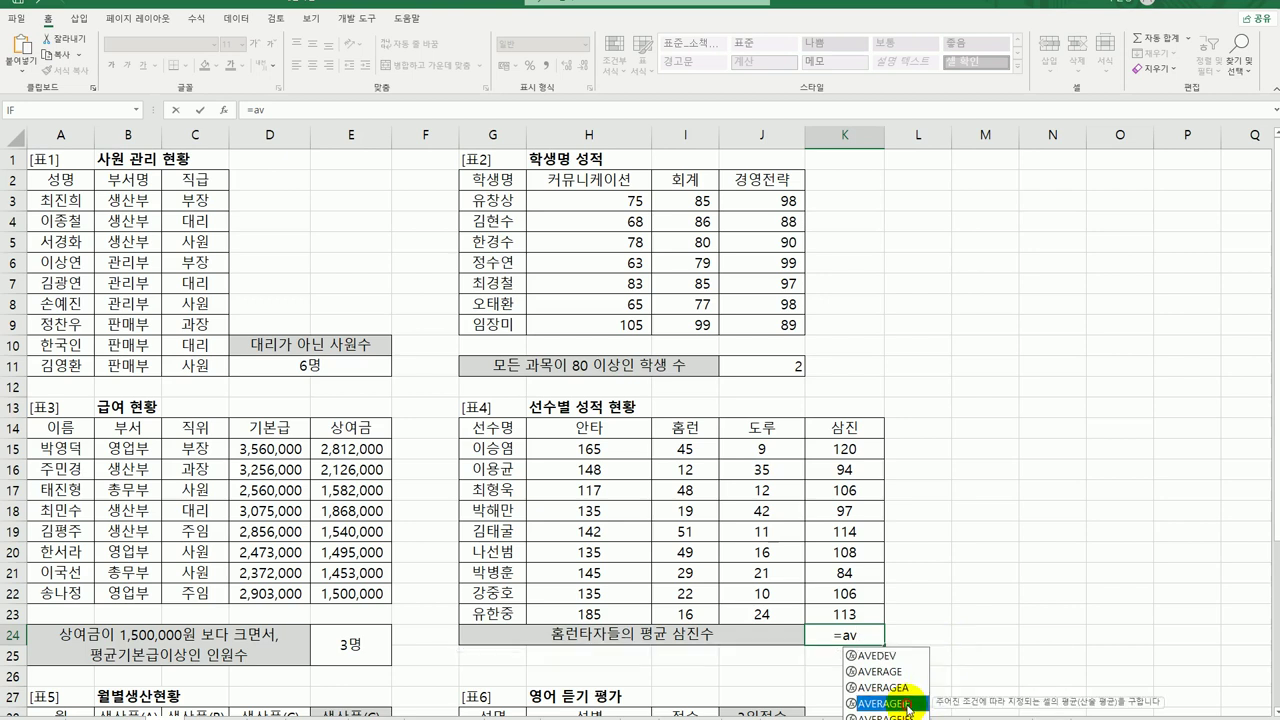
double_click(909, 704)
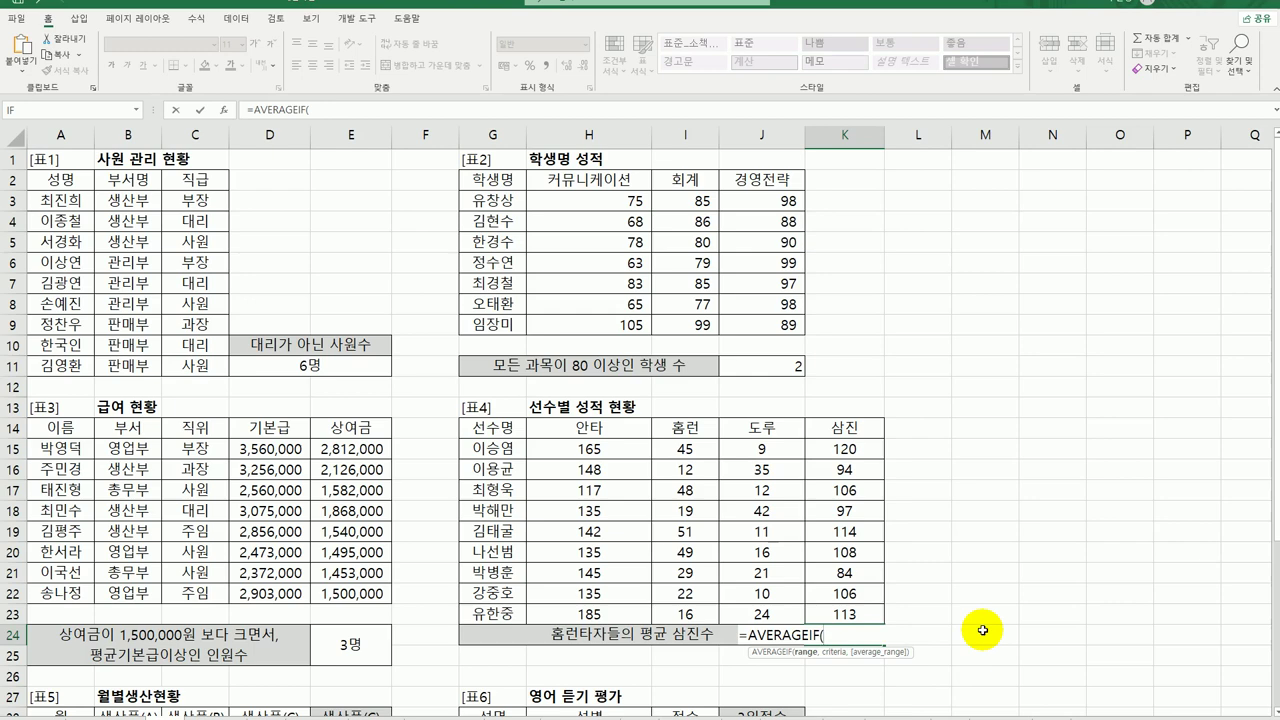
click(224, 109)
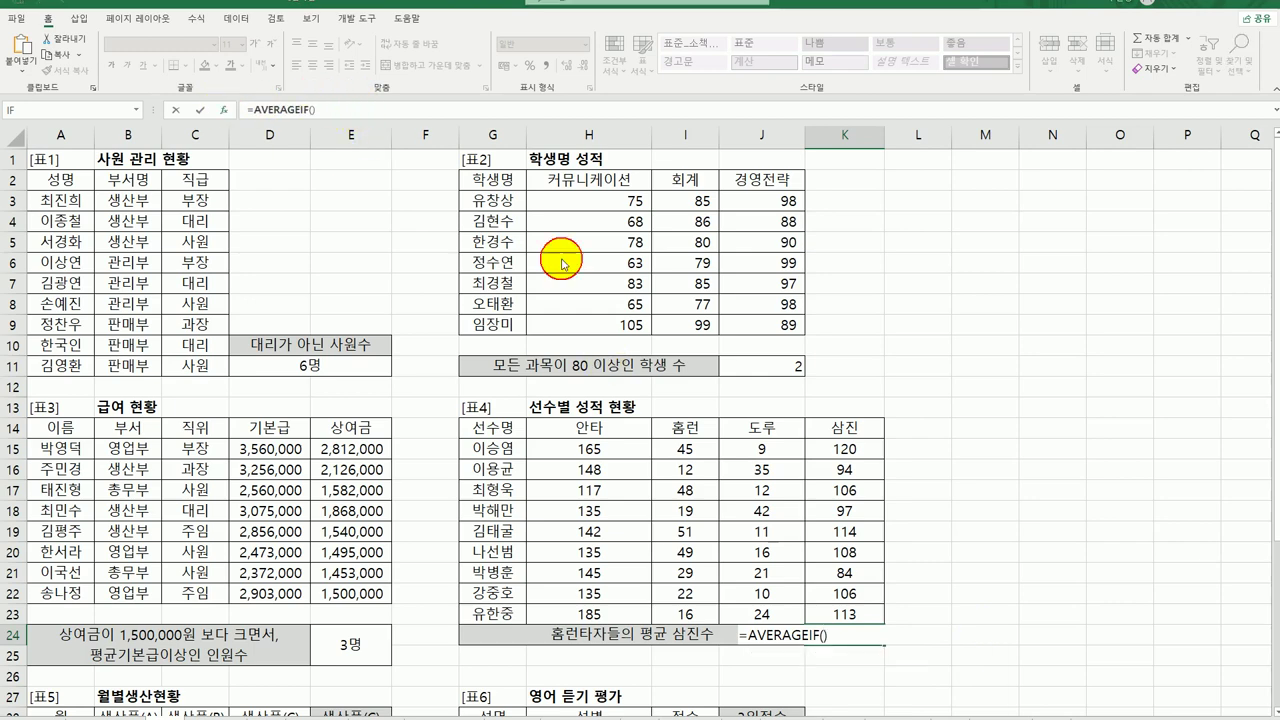
drag(612, 324, 900, 192)
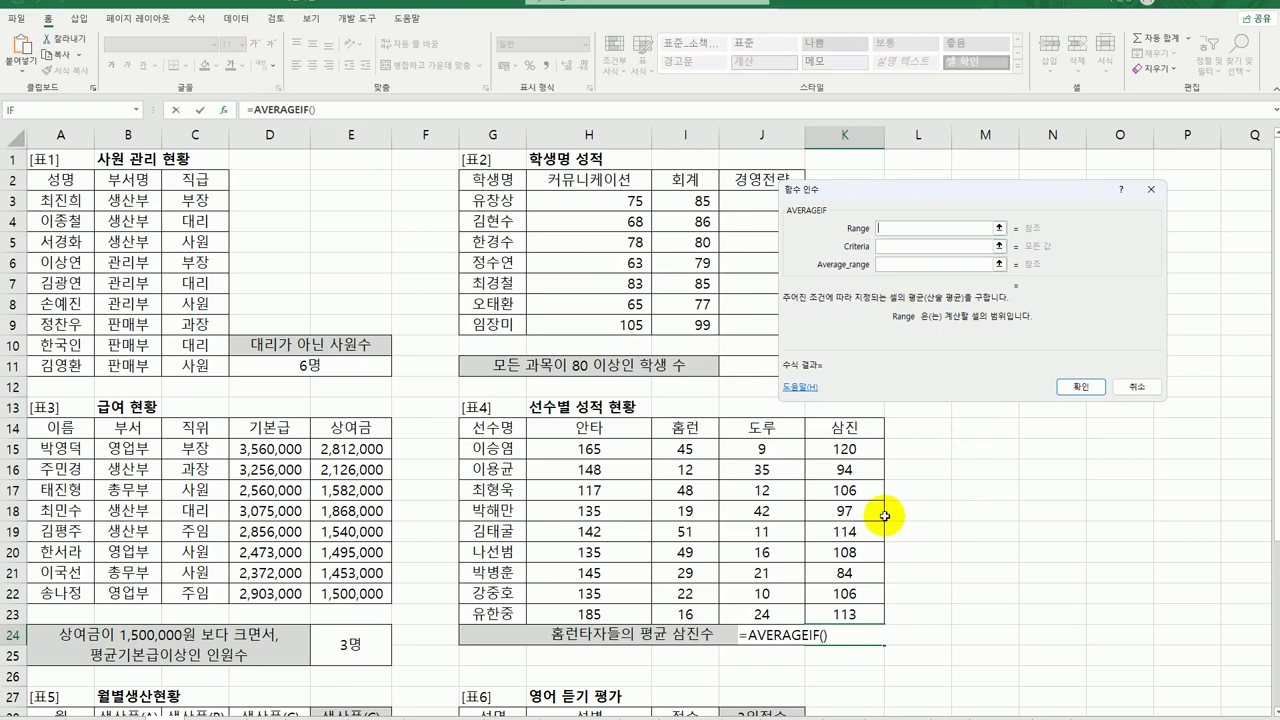
Complete the AVERAGEIF with range I15:I23, criterion ">=40" and average range K15:K23.
drag(684, 449, 690, 612)
click(888, 246)
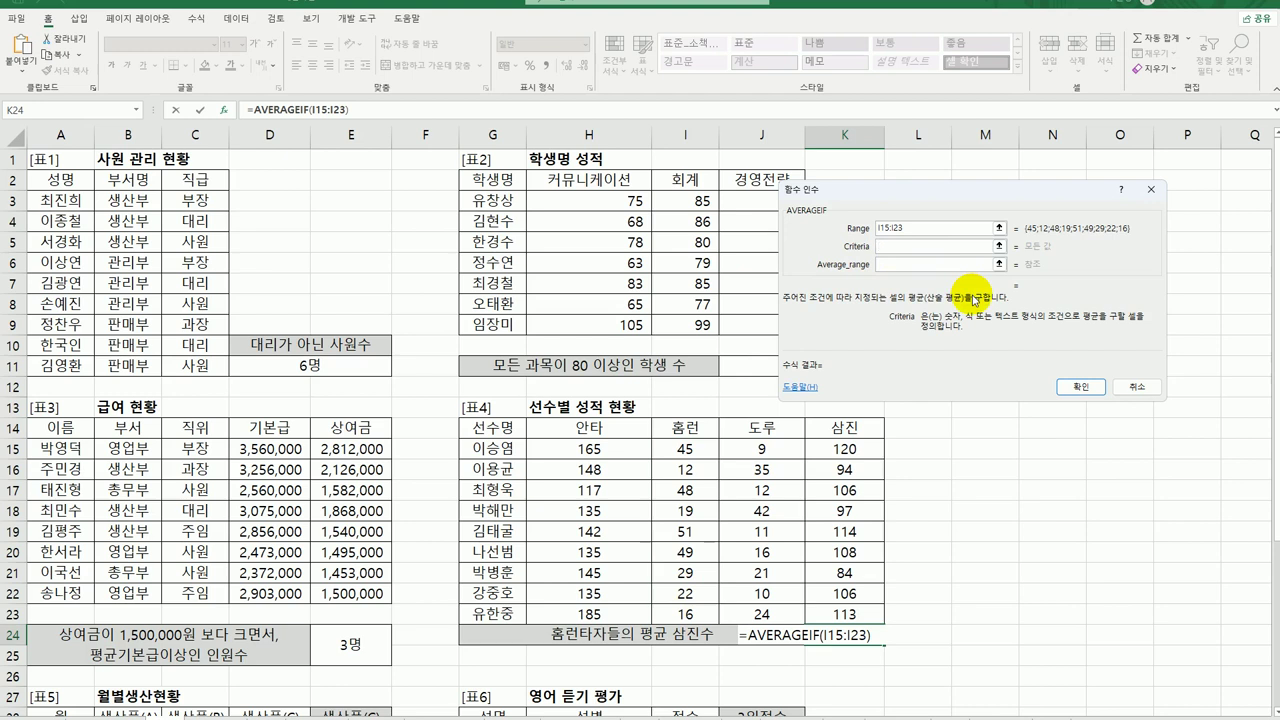
text(>=40)
click(903, 262)
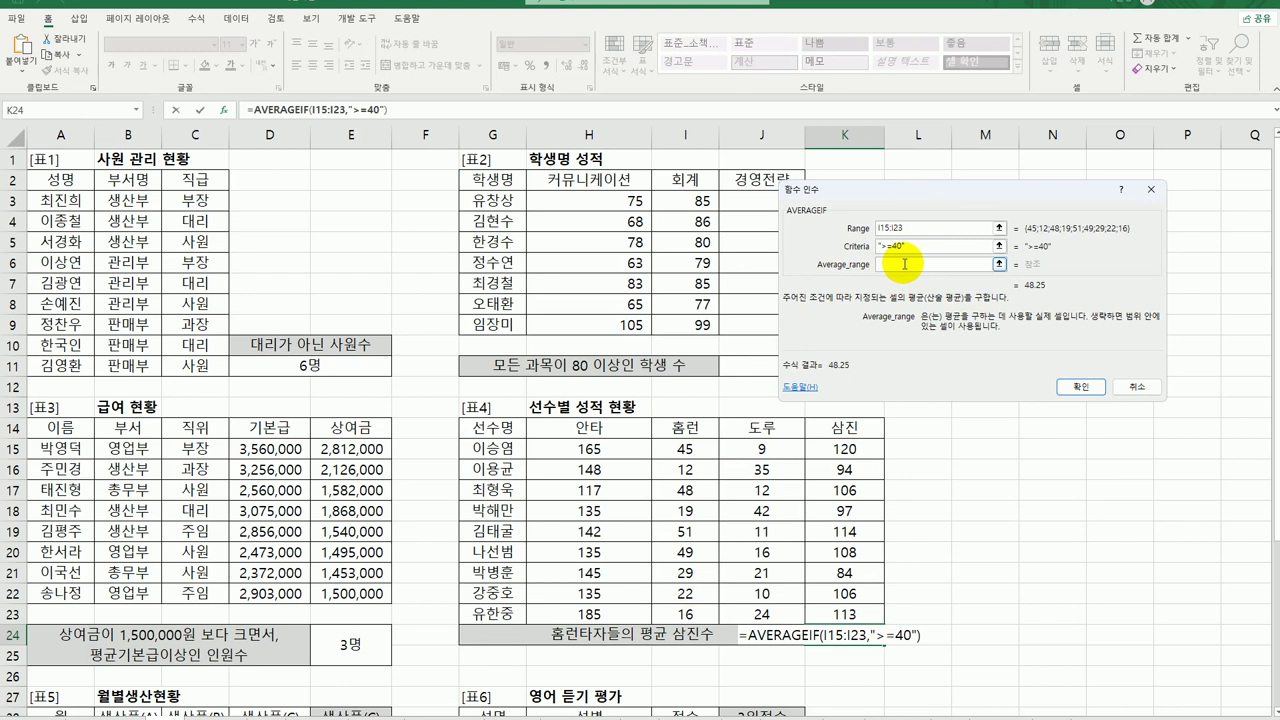
drag(845, 449, 841, 614)
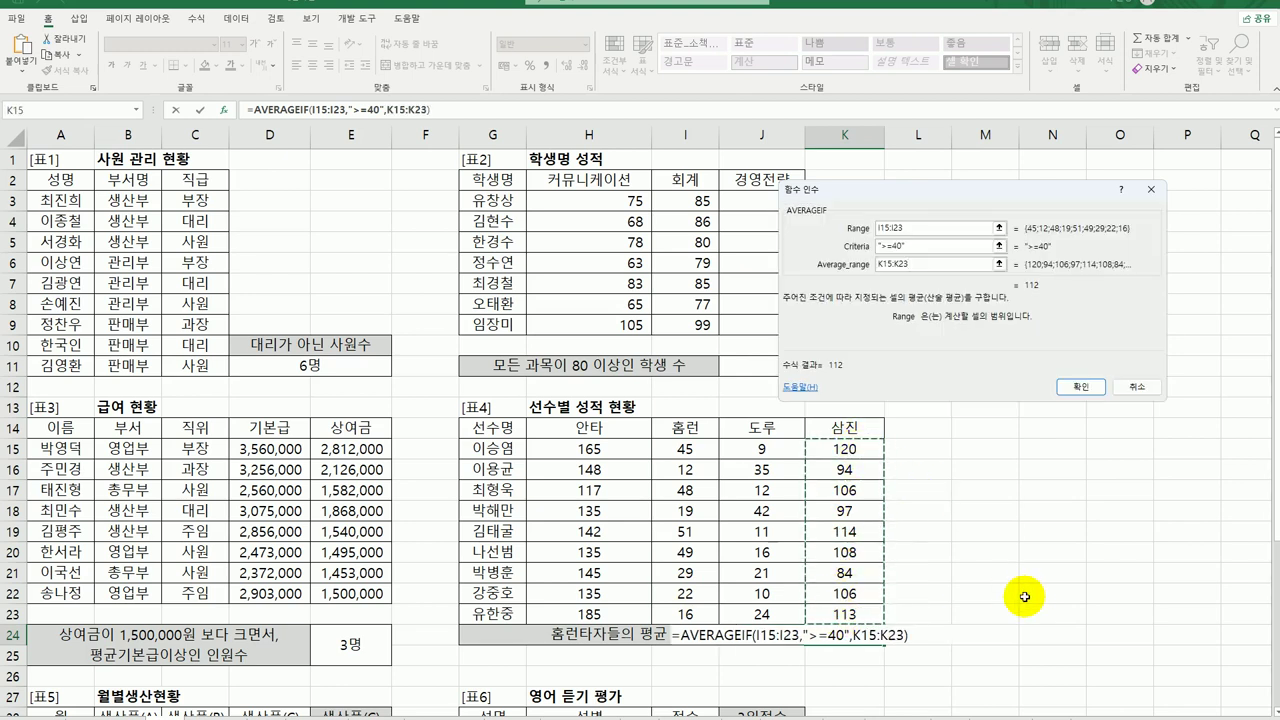
click(1080, 386)
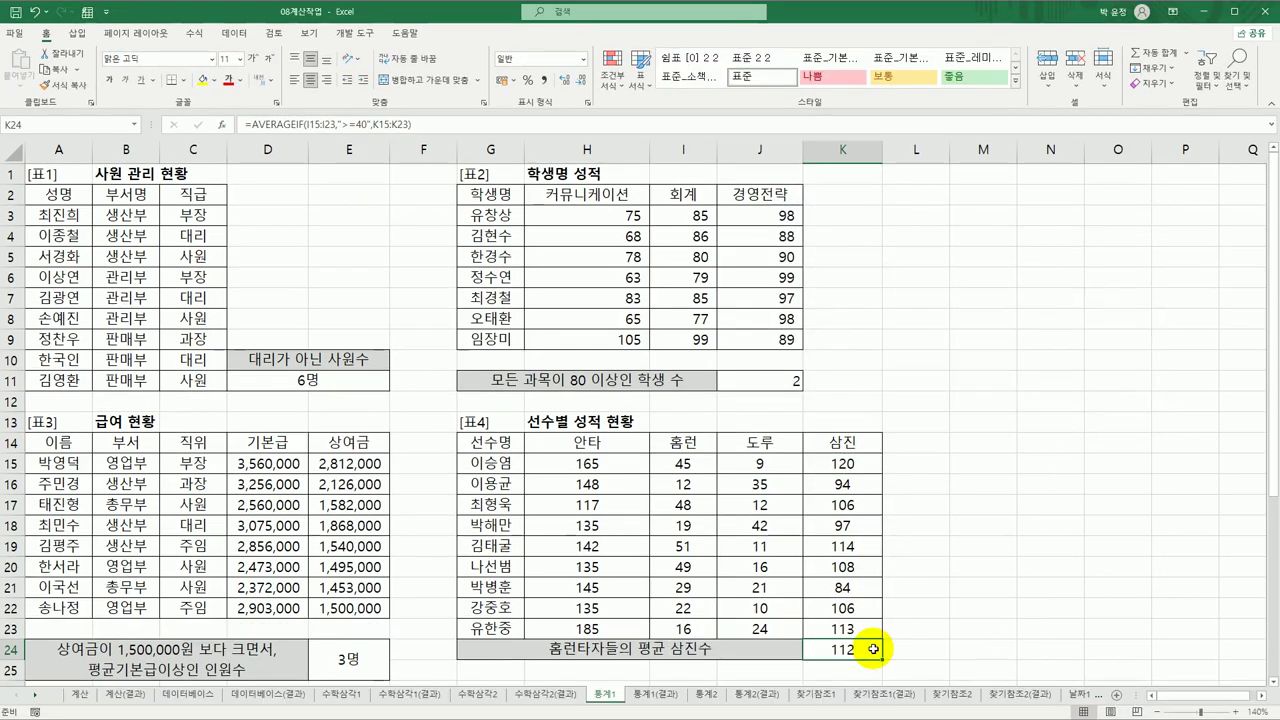
Calculate the standard deviation of the 생산품(C) values D29:D38 in E30 of 표5 with STDEV.S.
scroll(339, 534, down, 6)
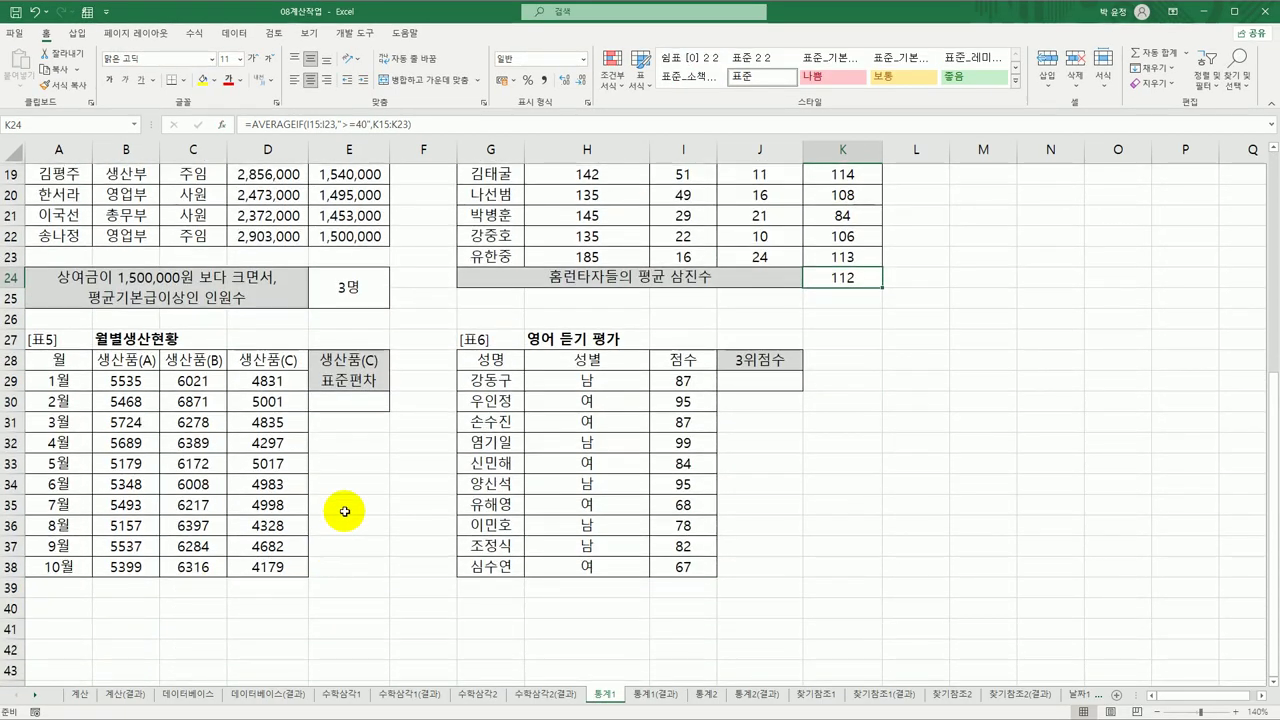
click(371, 405)
scroll(373, 409, down, 3)
scroll(373, 409, up, 3)
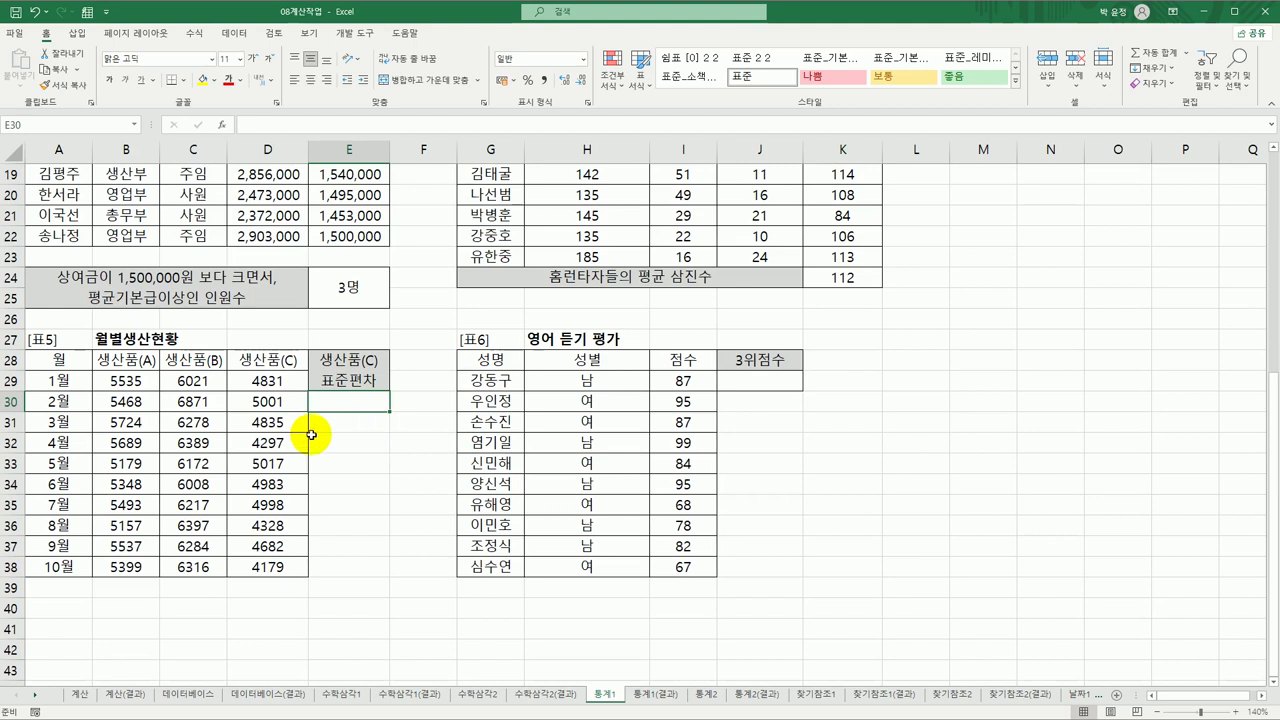
drag(270, 381, 280, 566)
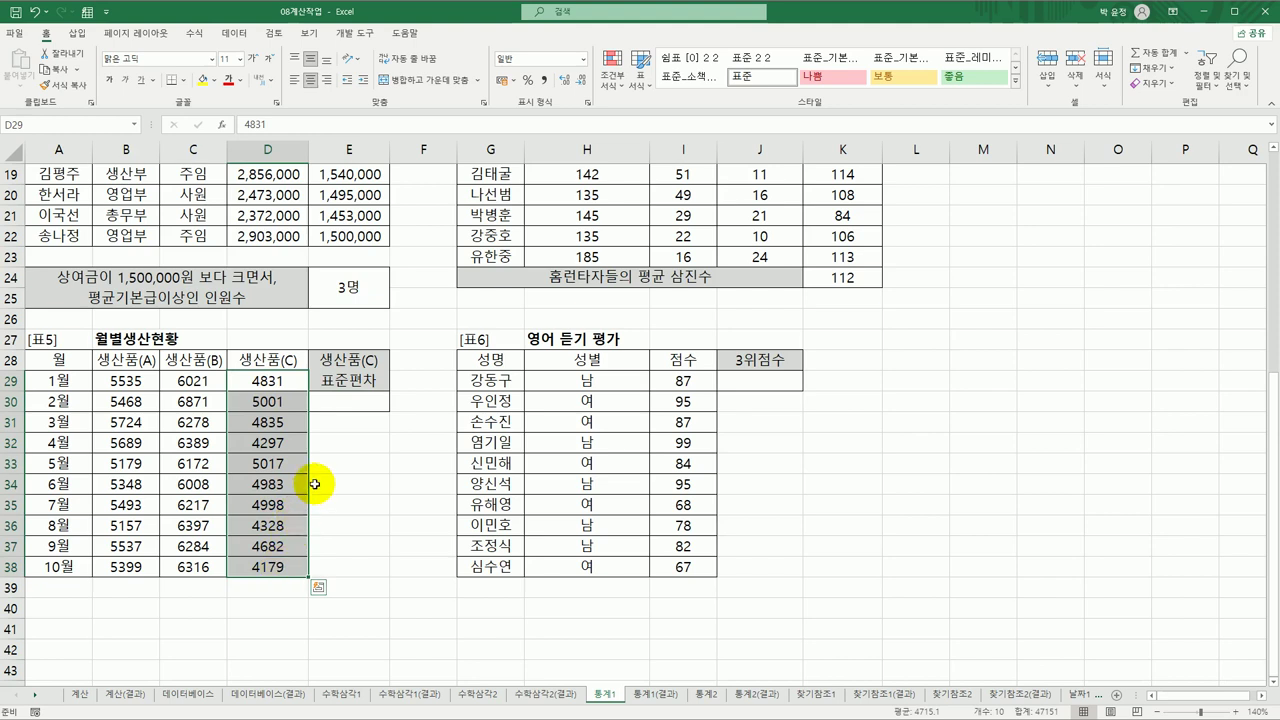
click(382, 403)
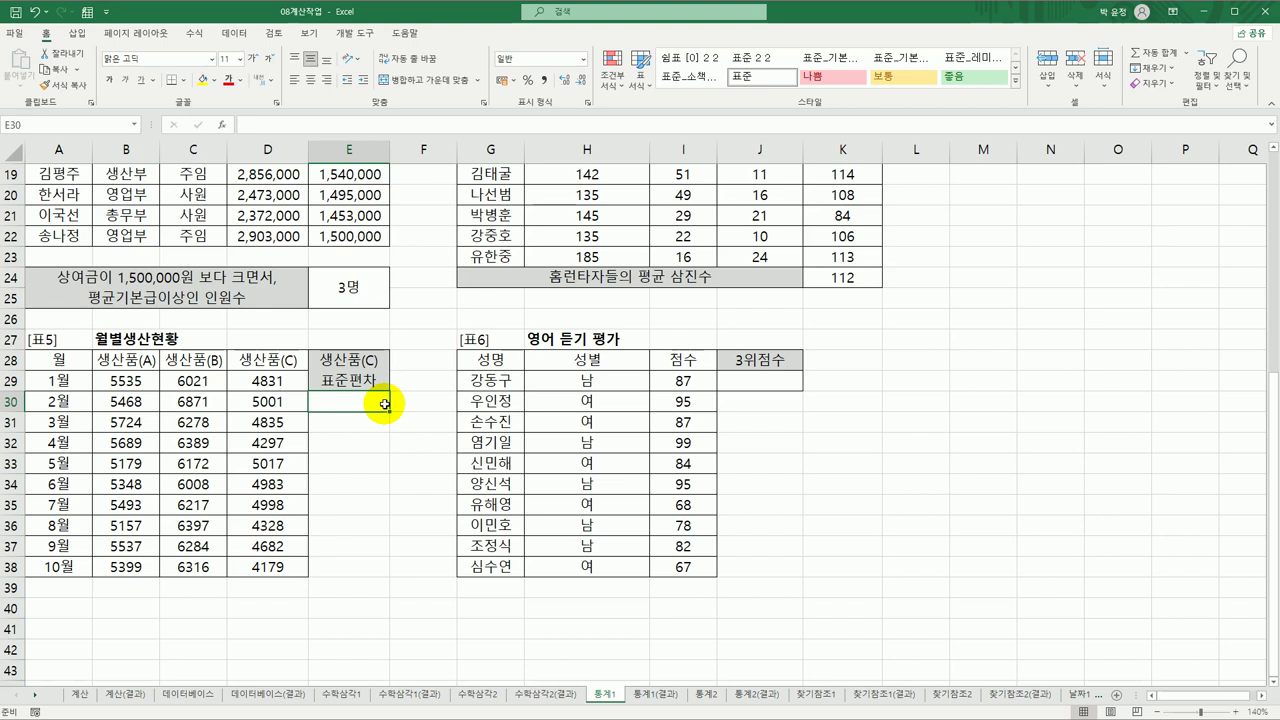
text(=)
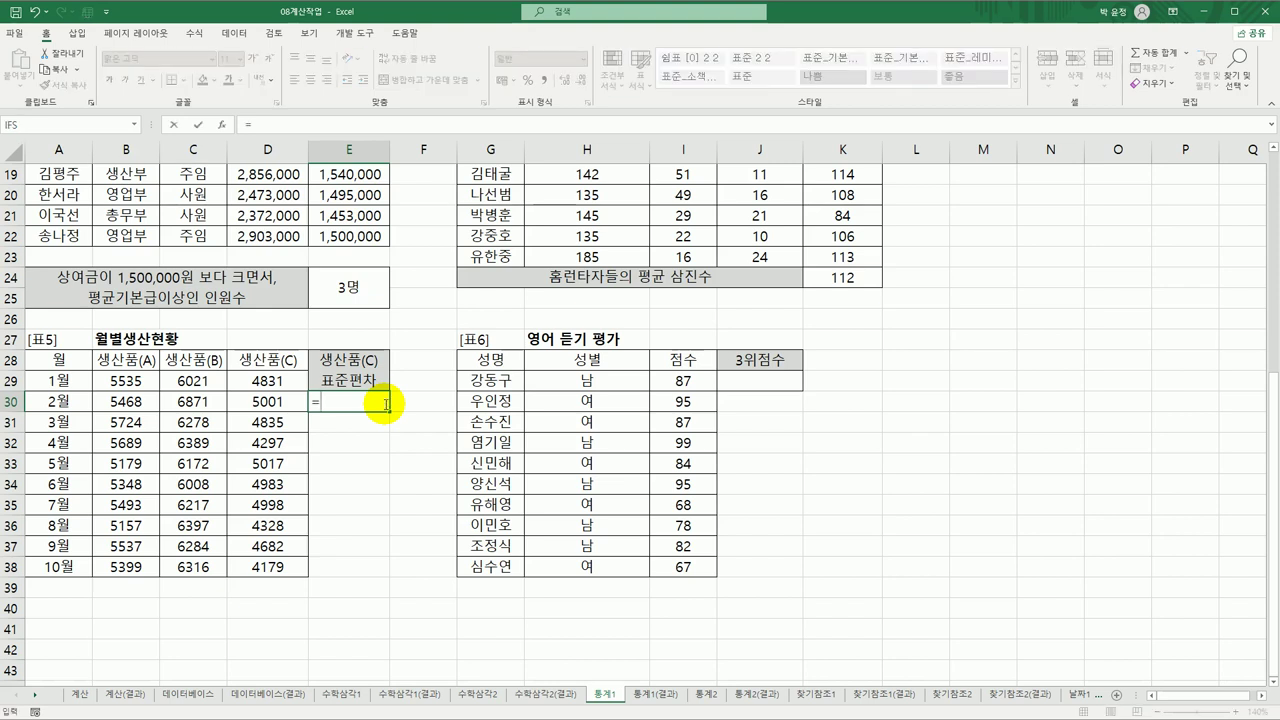
text(st)
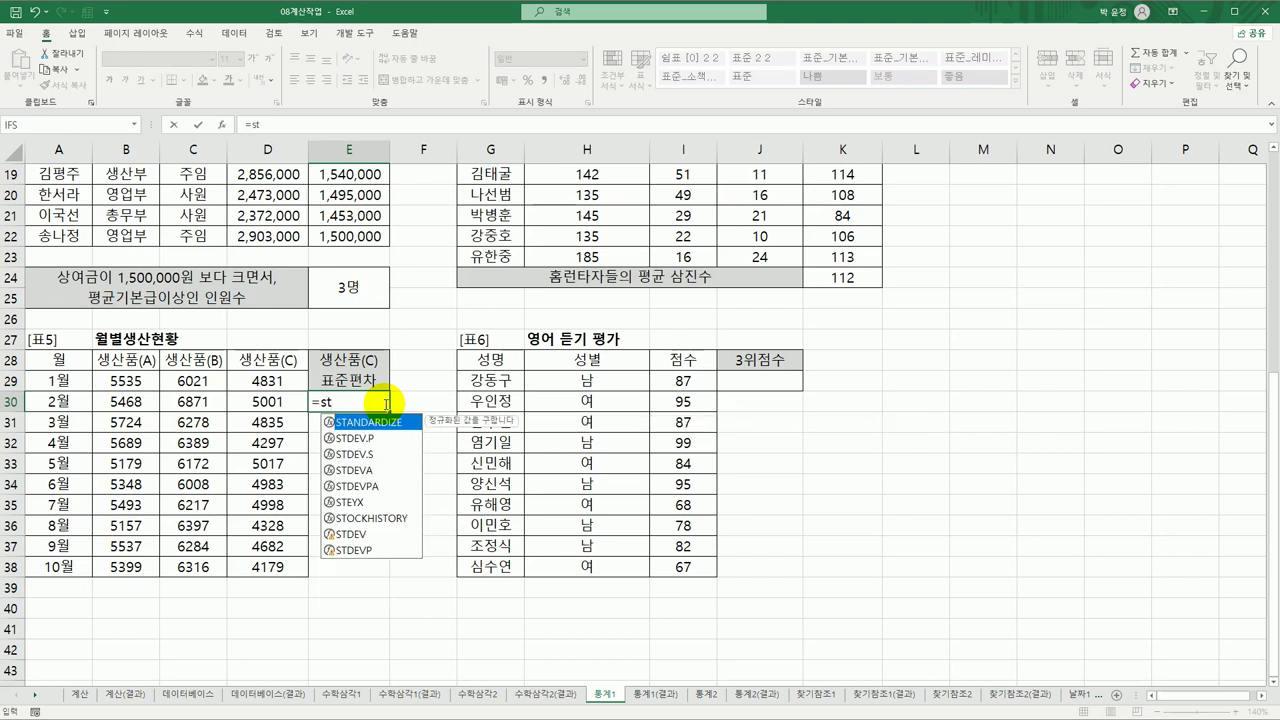
click(370, 456)
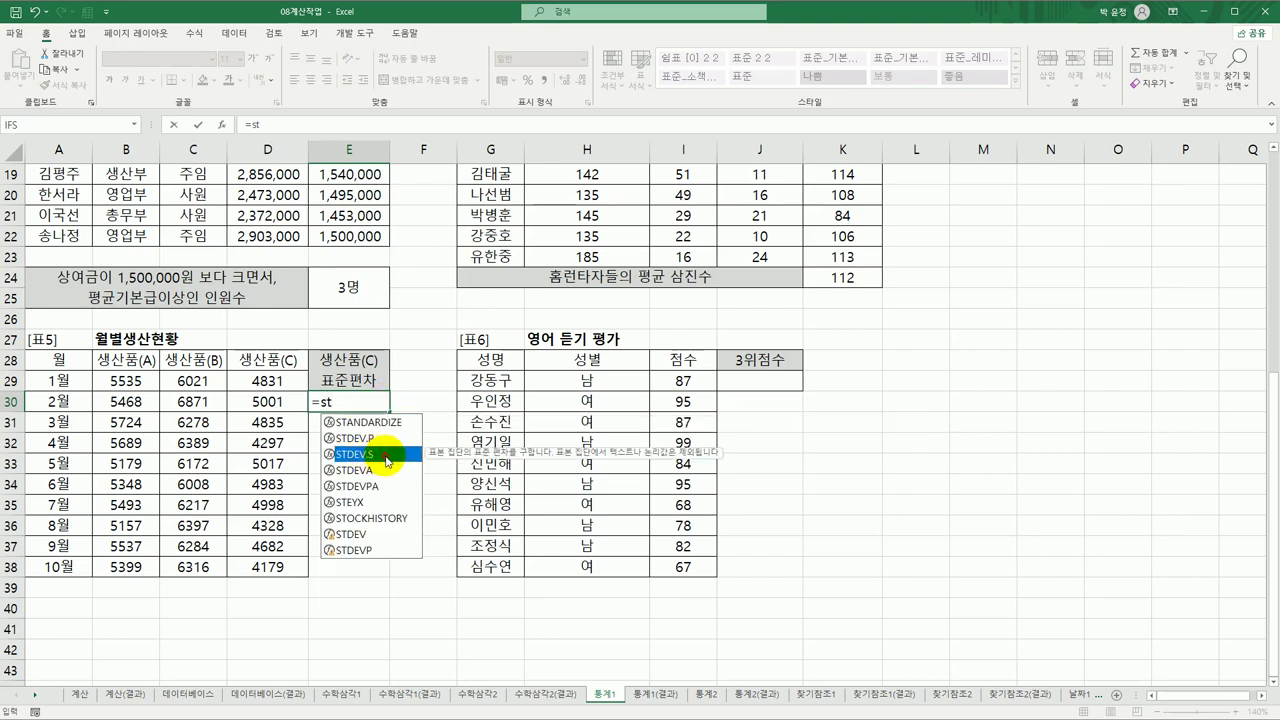
double_click(386, 459)
drag(285, 383, 279, 563)
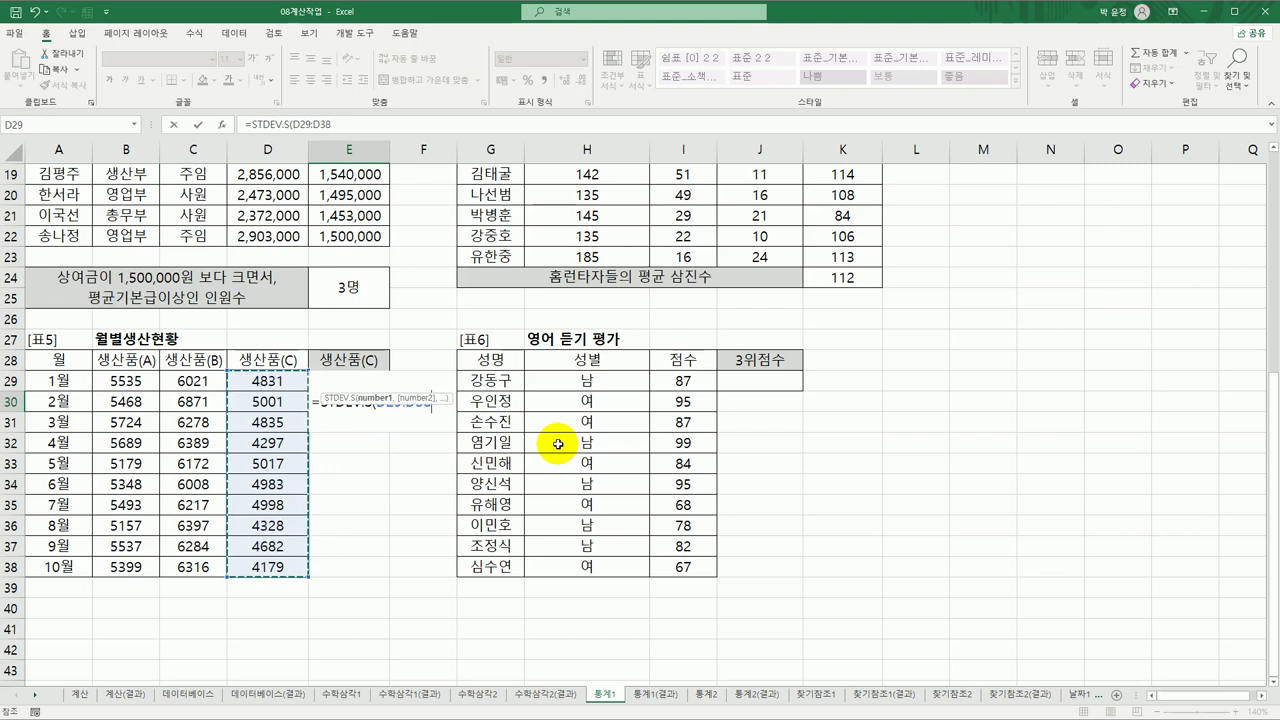
text())
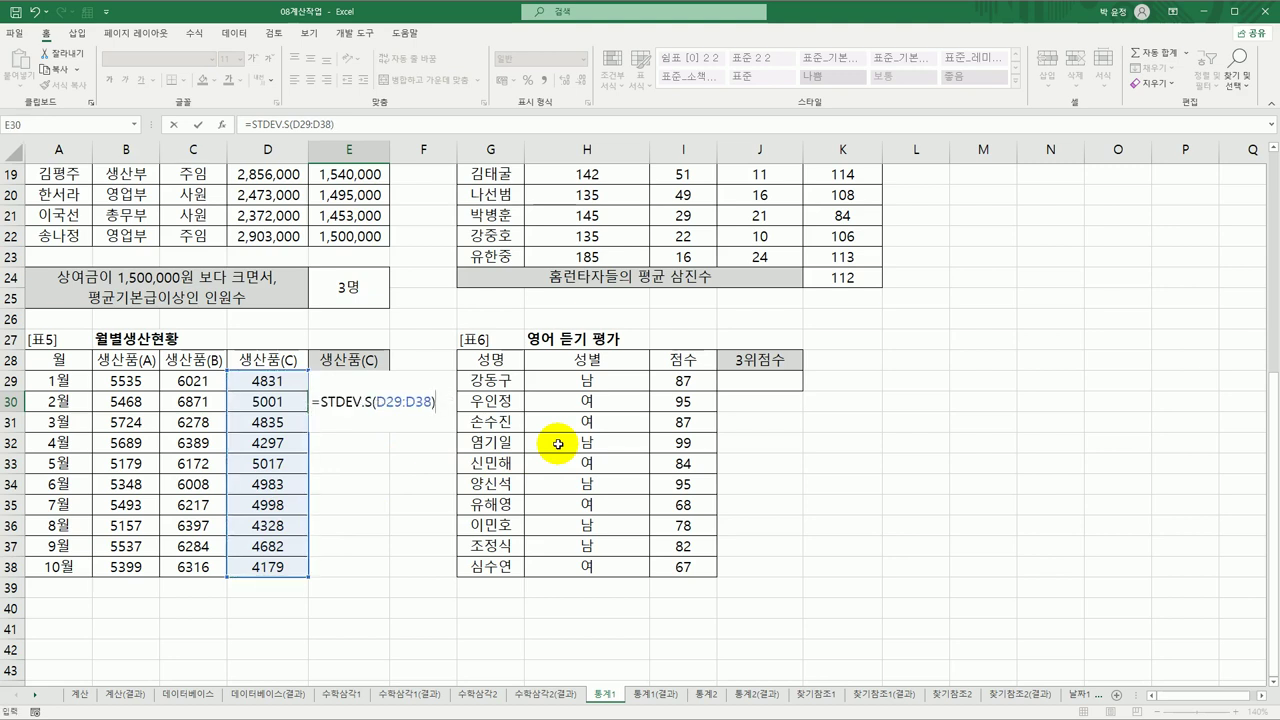
key(Return)
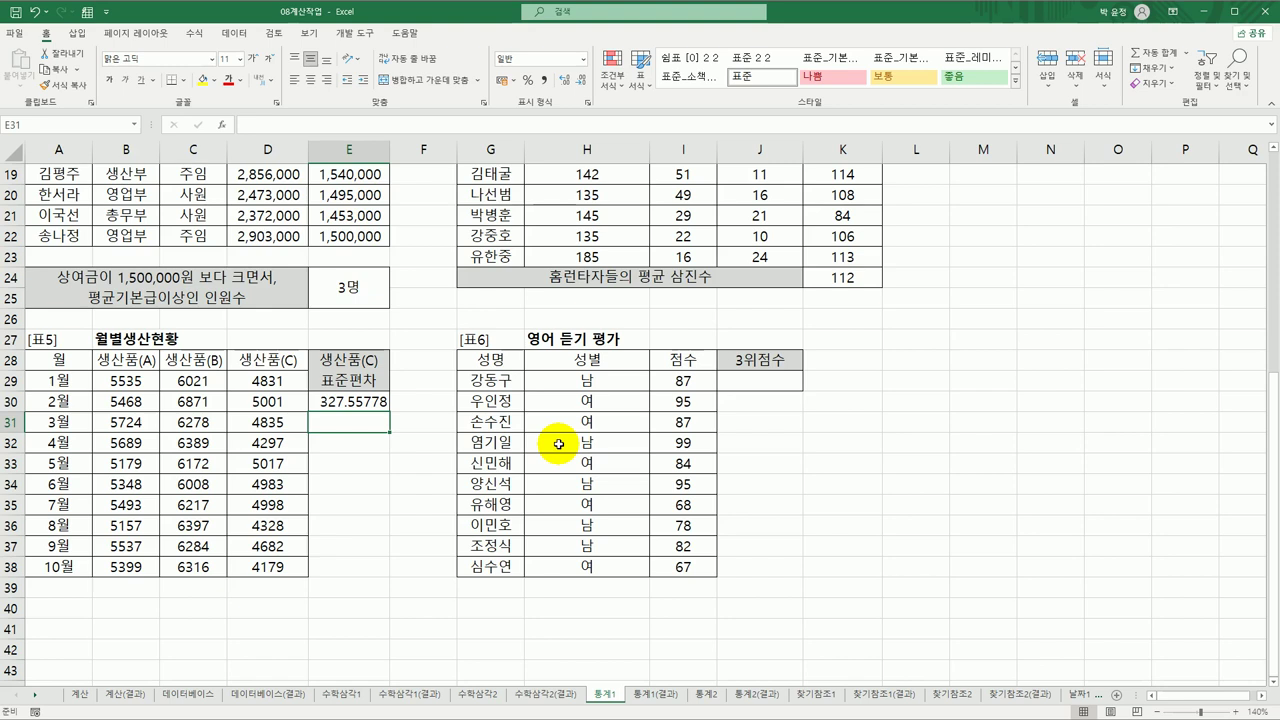
Wrap the STDEV.S formula in E30 in ROUNDDOWN with Num_digits set to 1.
click(331, 403)
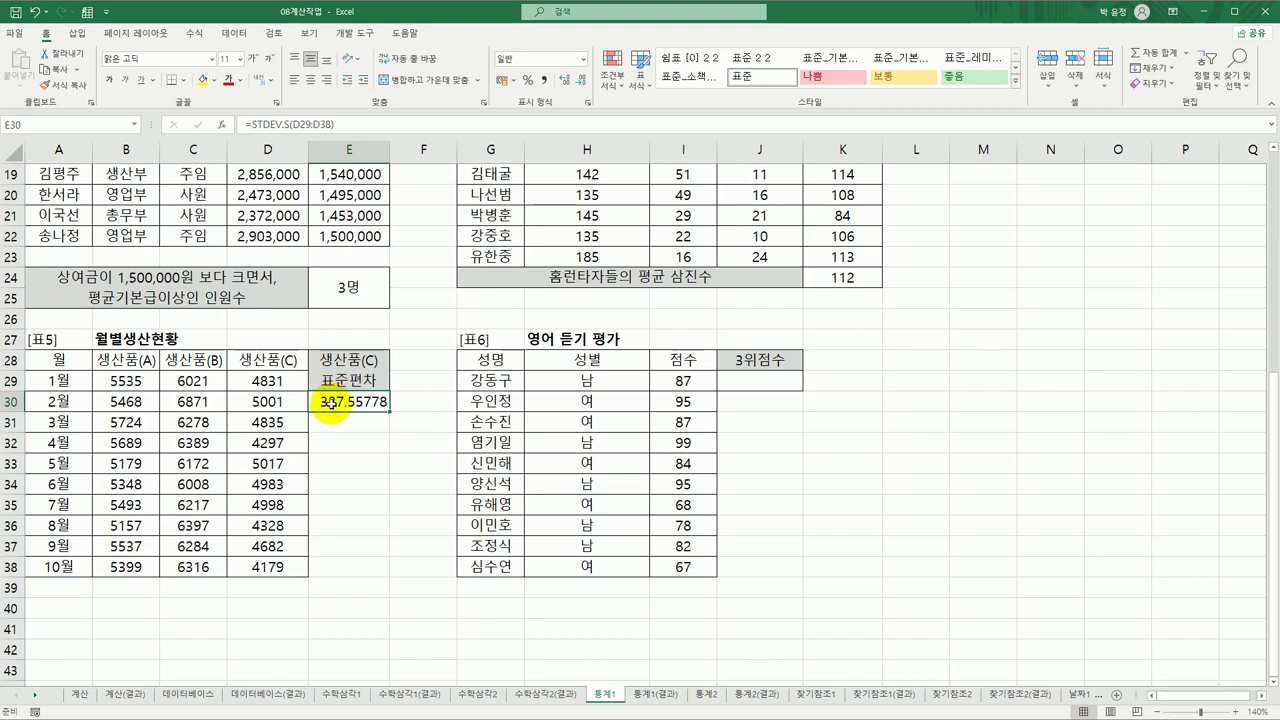
double_click(331, 403)
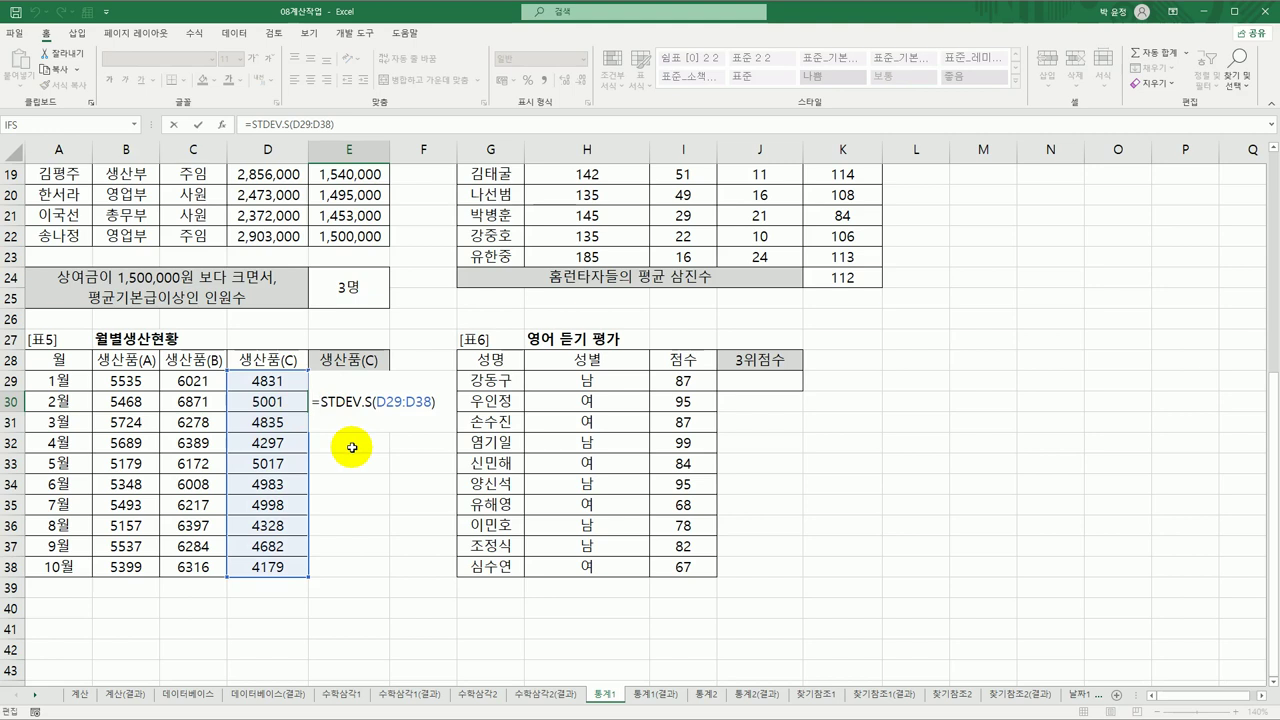
text(roun)
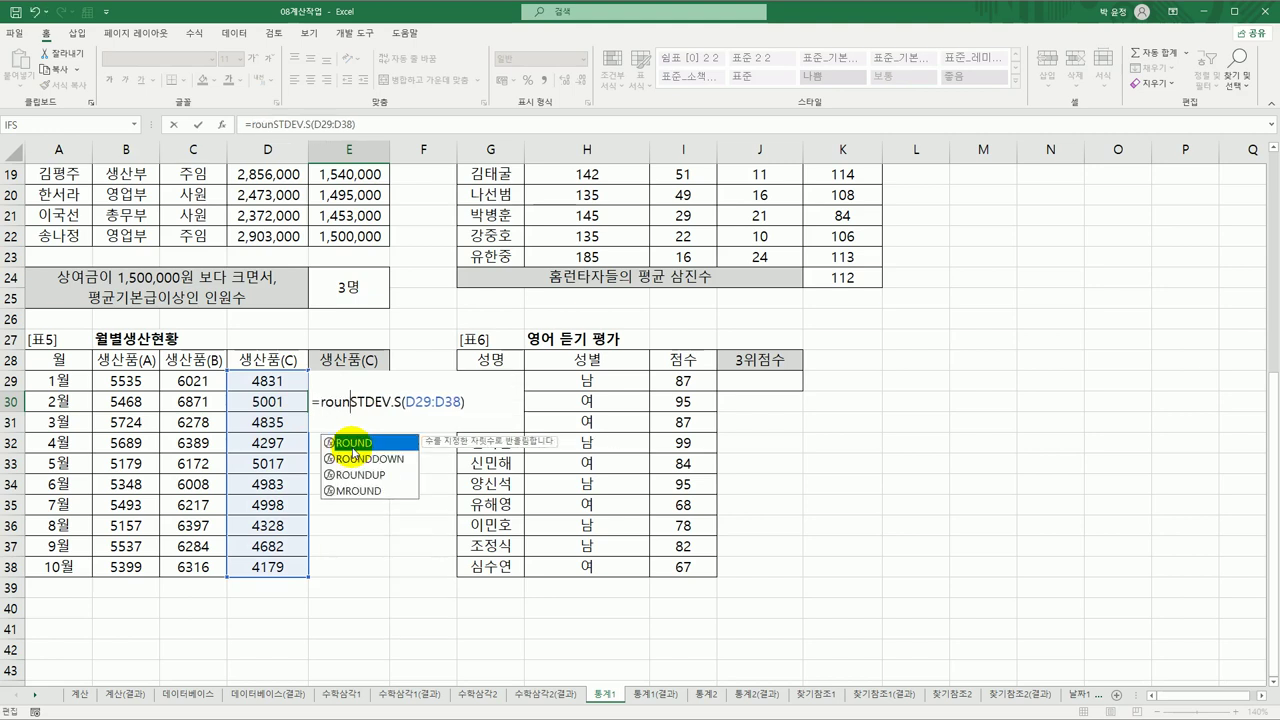
double_click(352, 458)
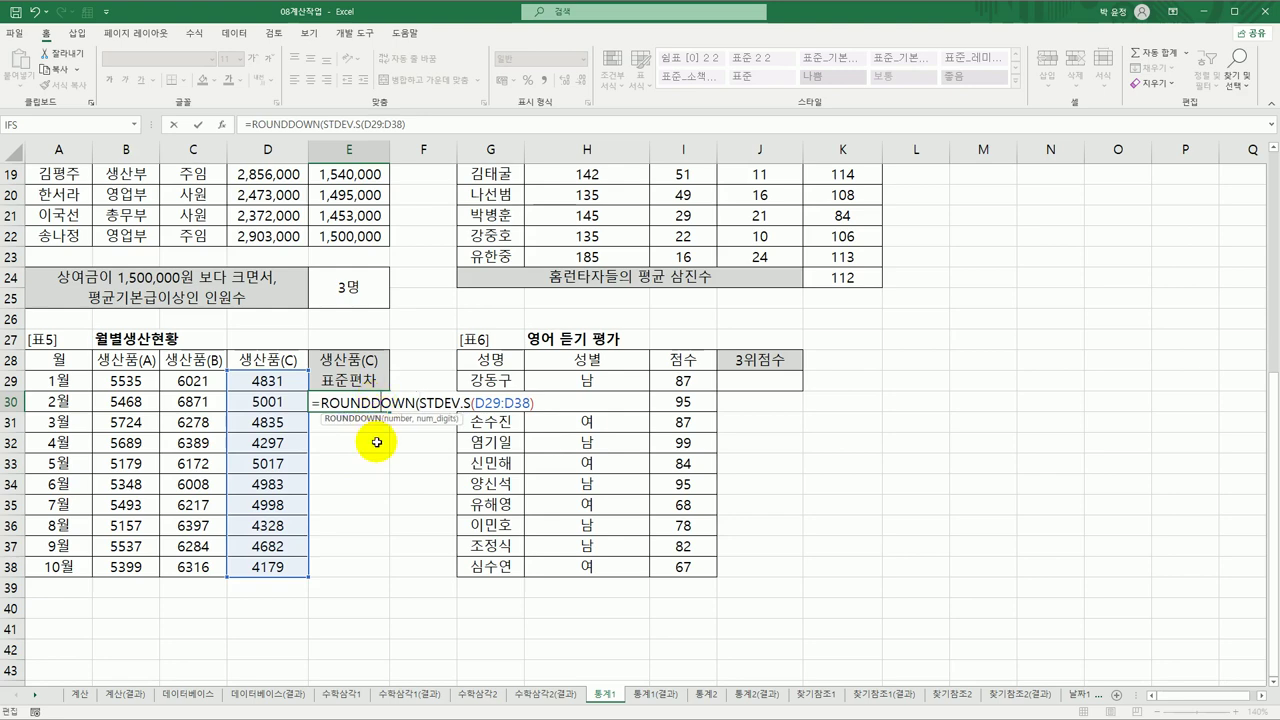
click(220, 125)
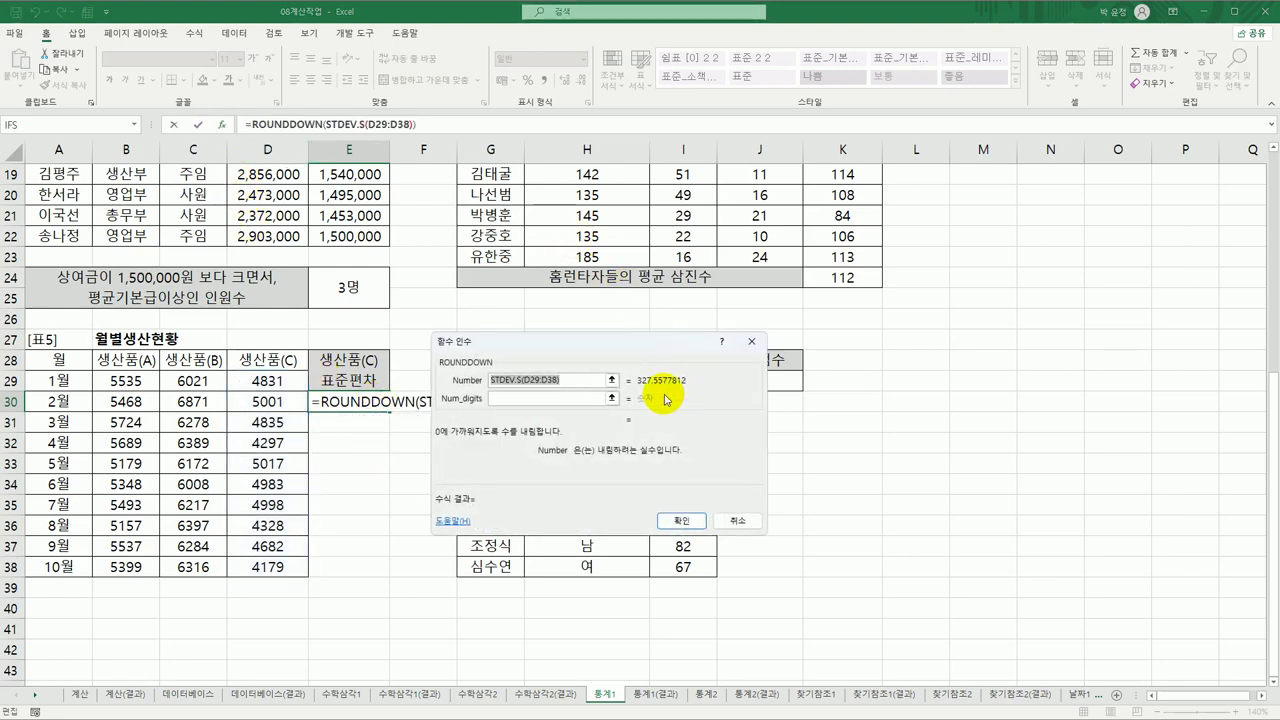
drag(620, 352, 657, 319)
click(588, 365)
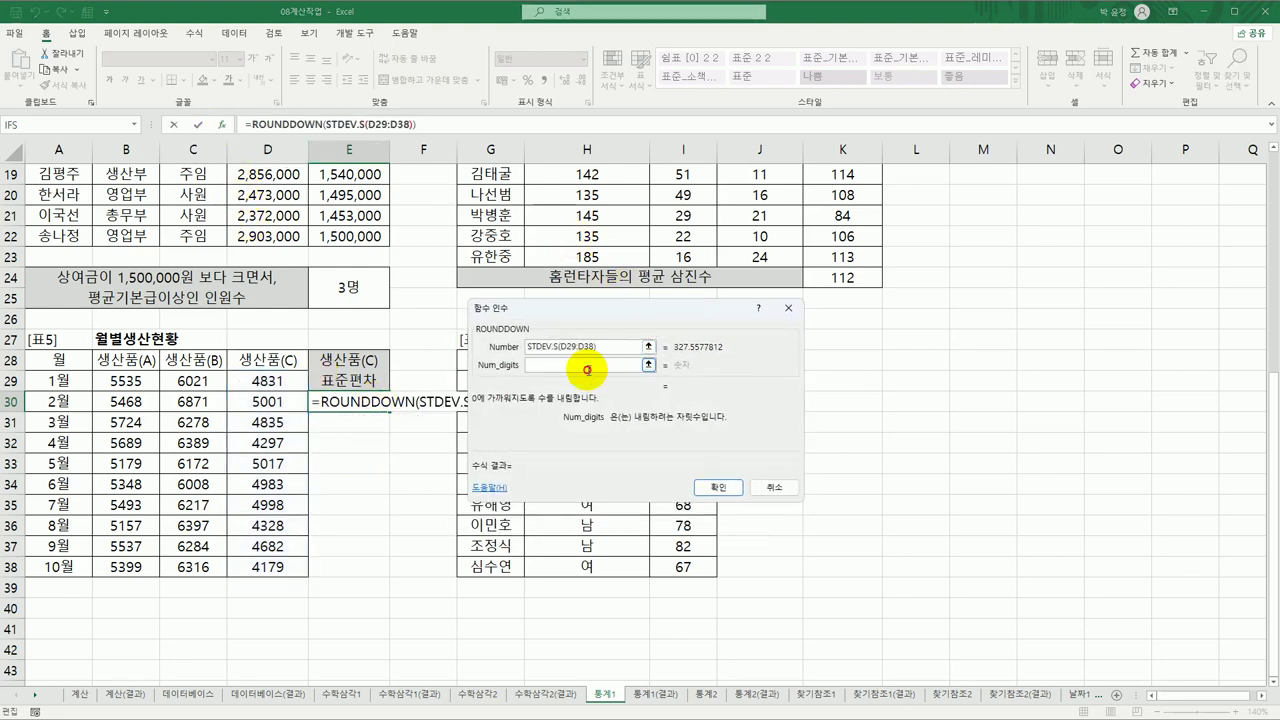
text(1)
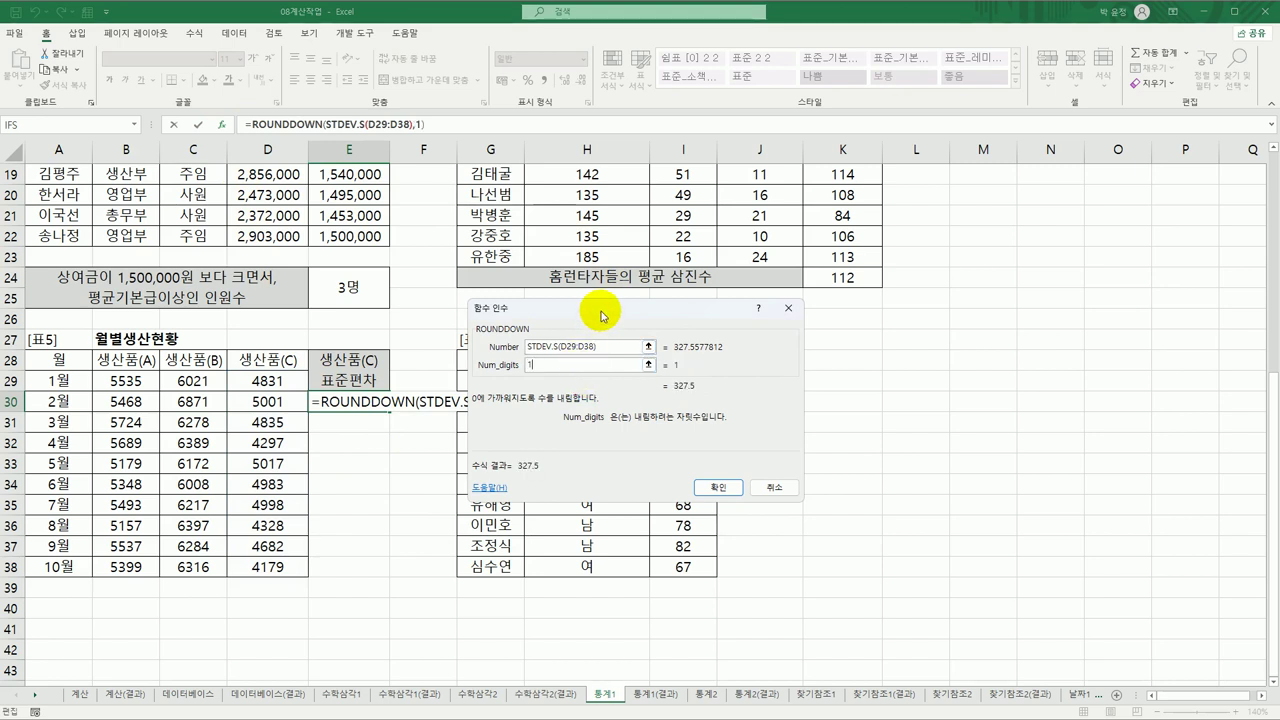
drag(600, 308, 703, 291)
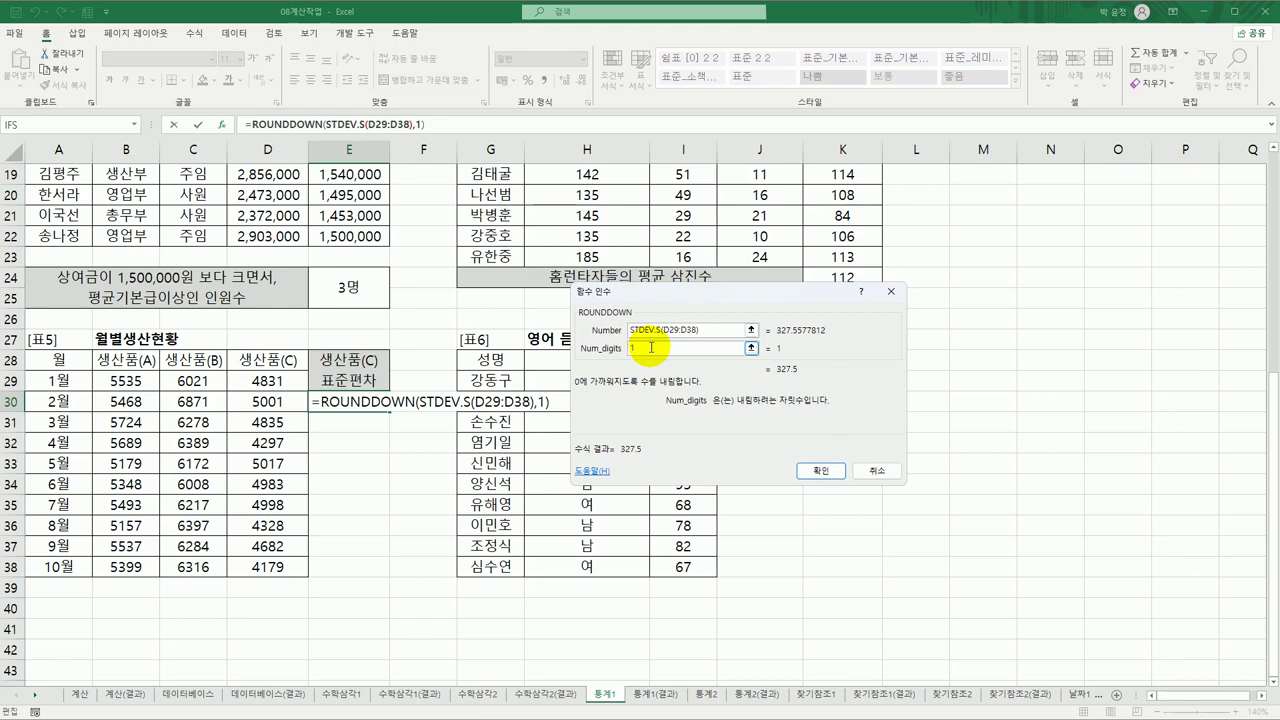
click(830, 471)
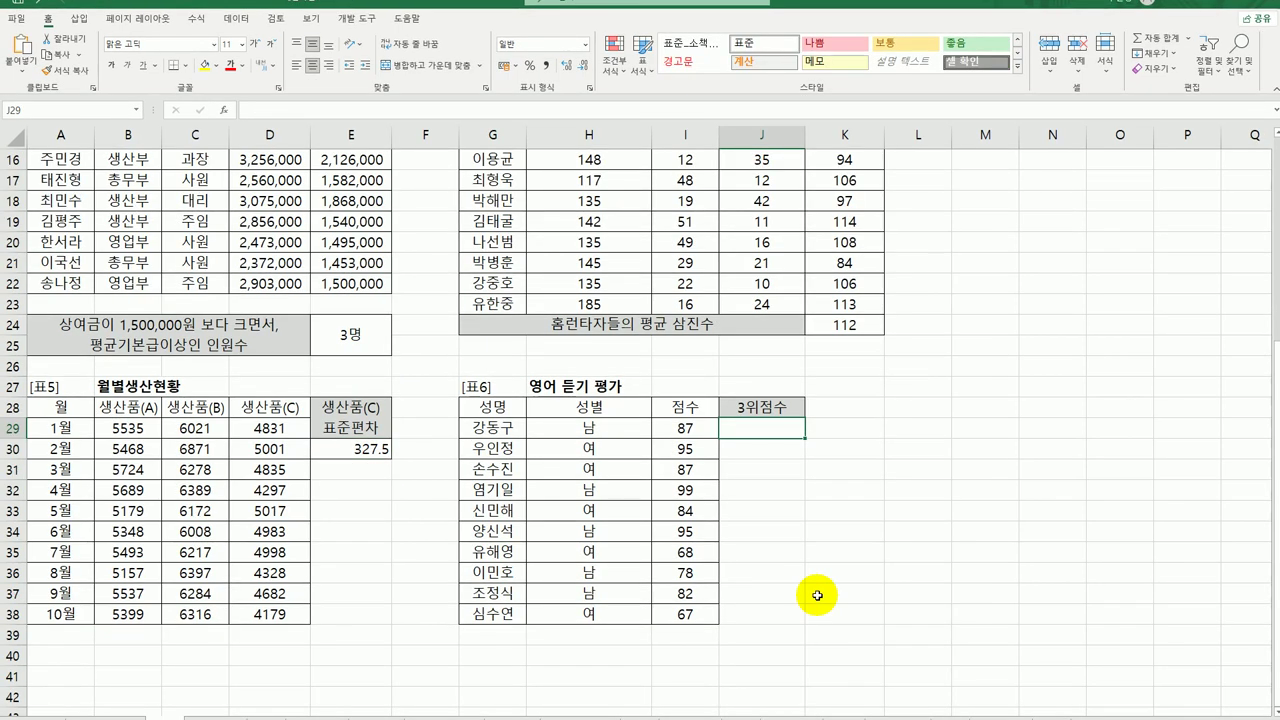
Calculate the third-highest 점수 of 표6 in J29 with LARGE over I29:I38 and k 3, appending the text "점".
drag(688, 428, 692, 617)
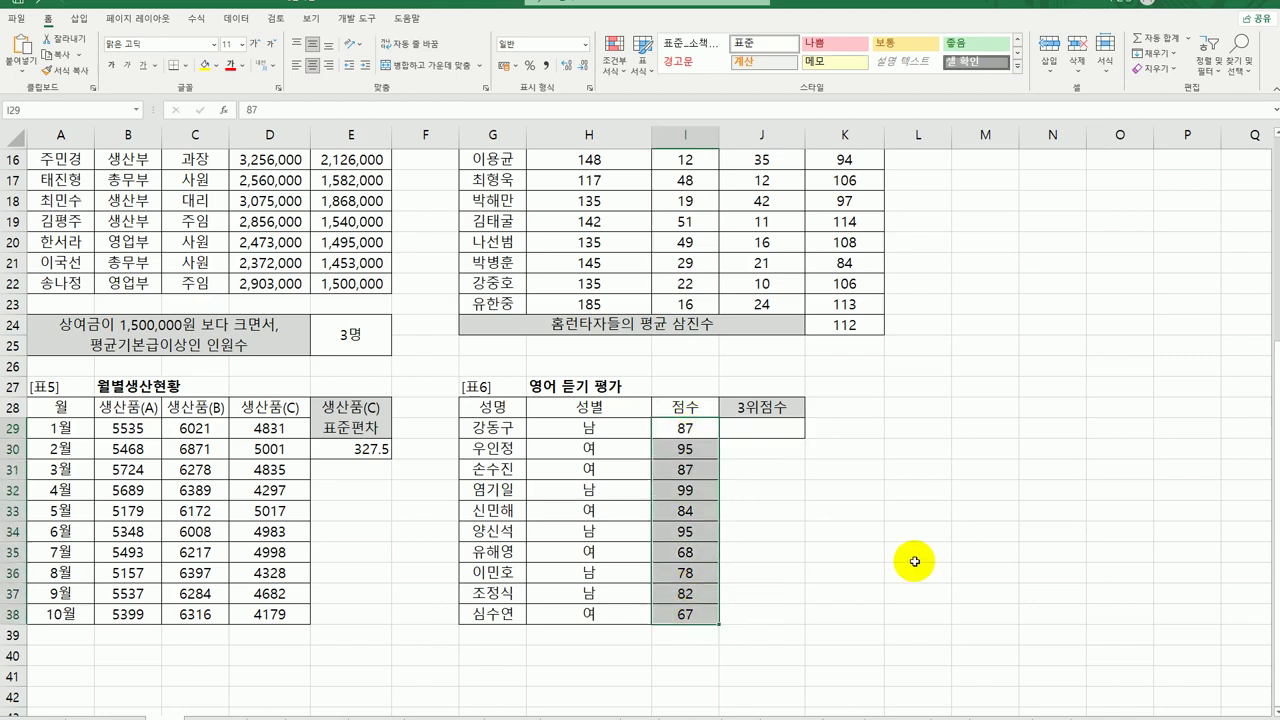
click(770, 429)
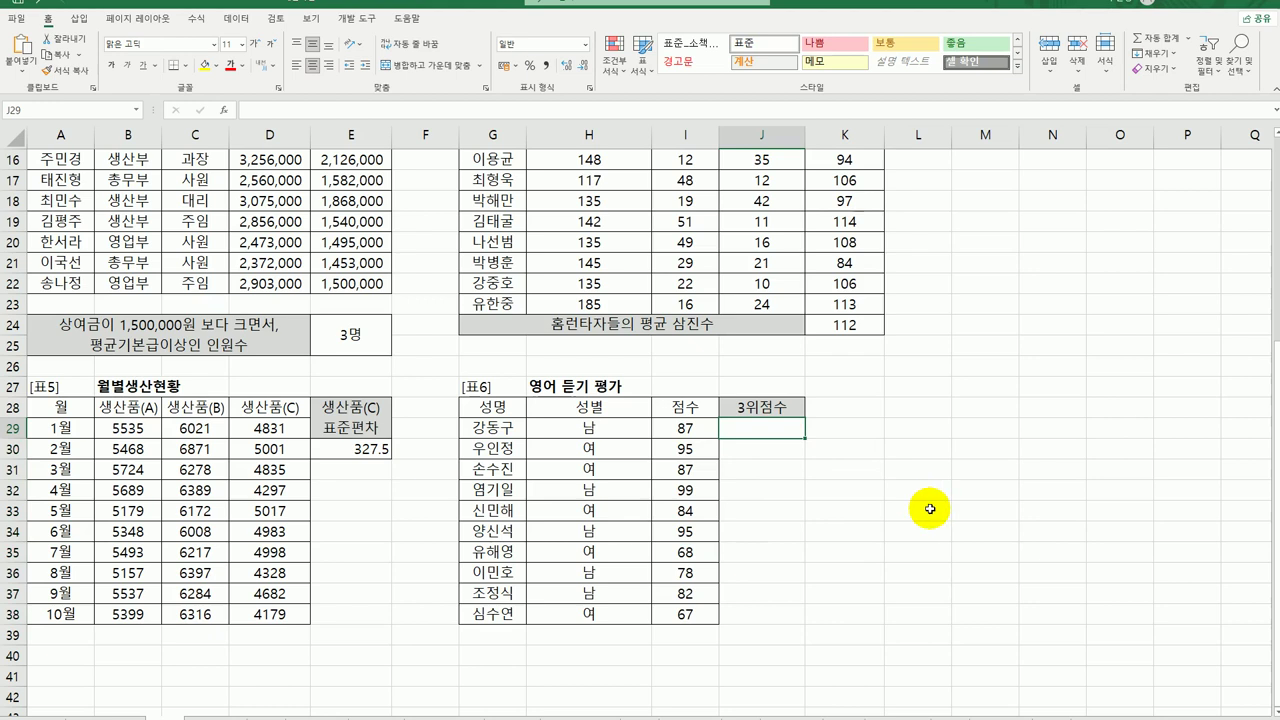
text(=la)
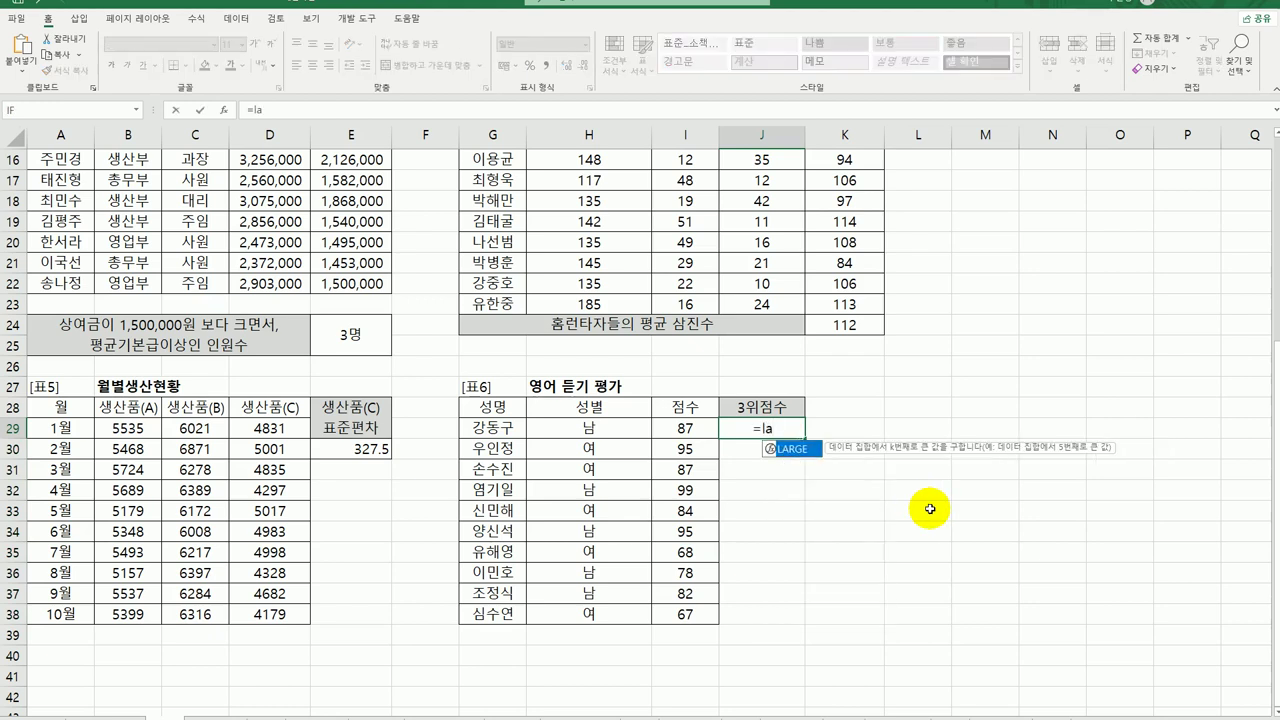
double_click(815, 449)
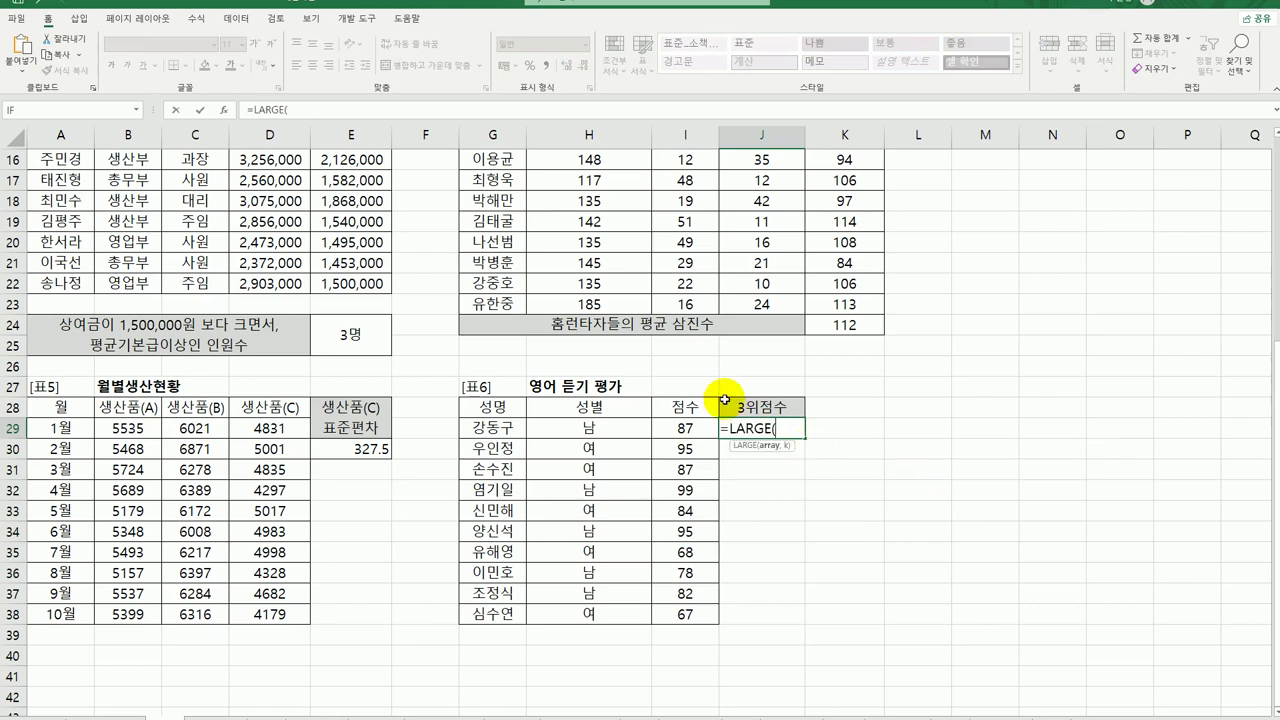
drag(692, 428, 684, 615)
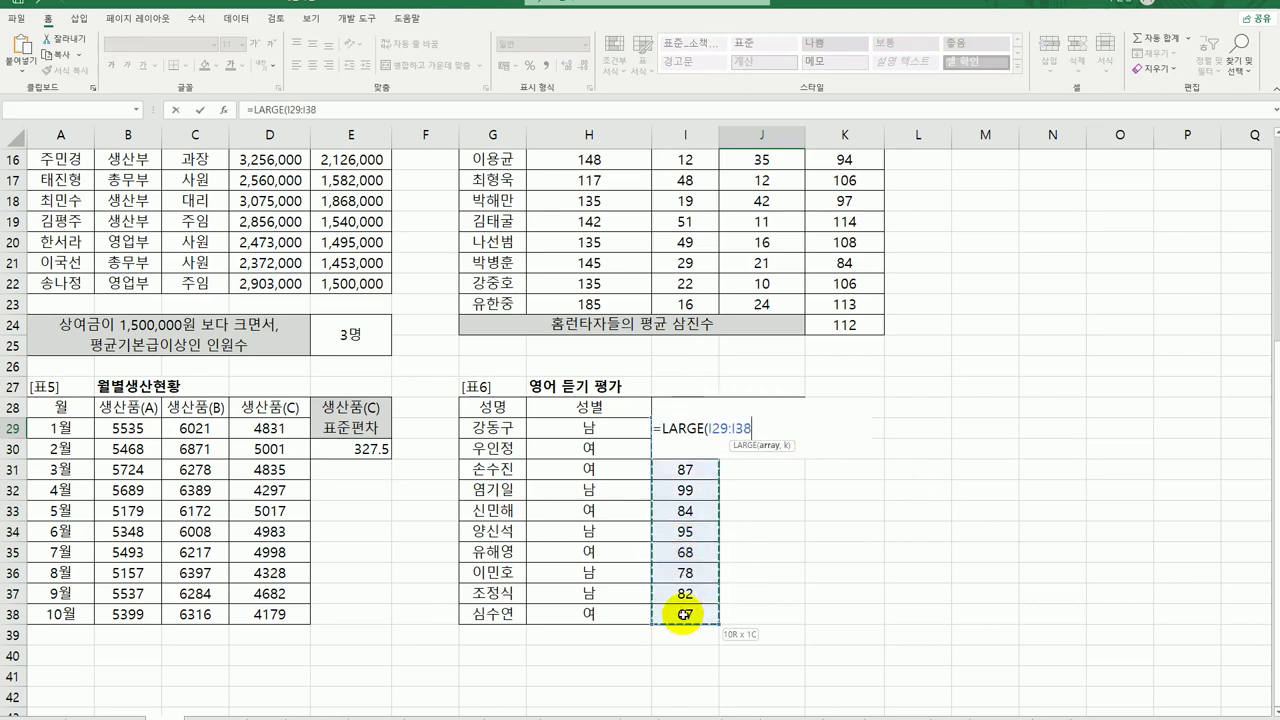
text(,)
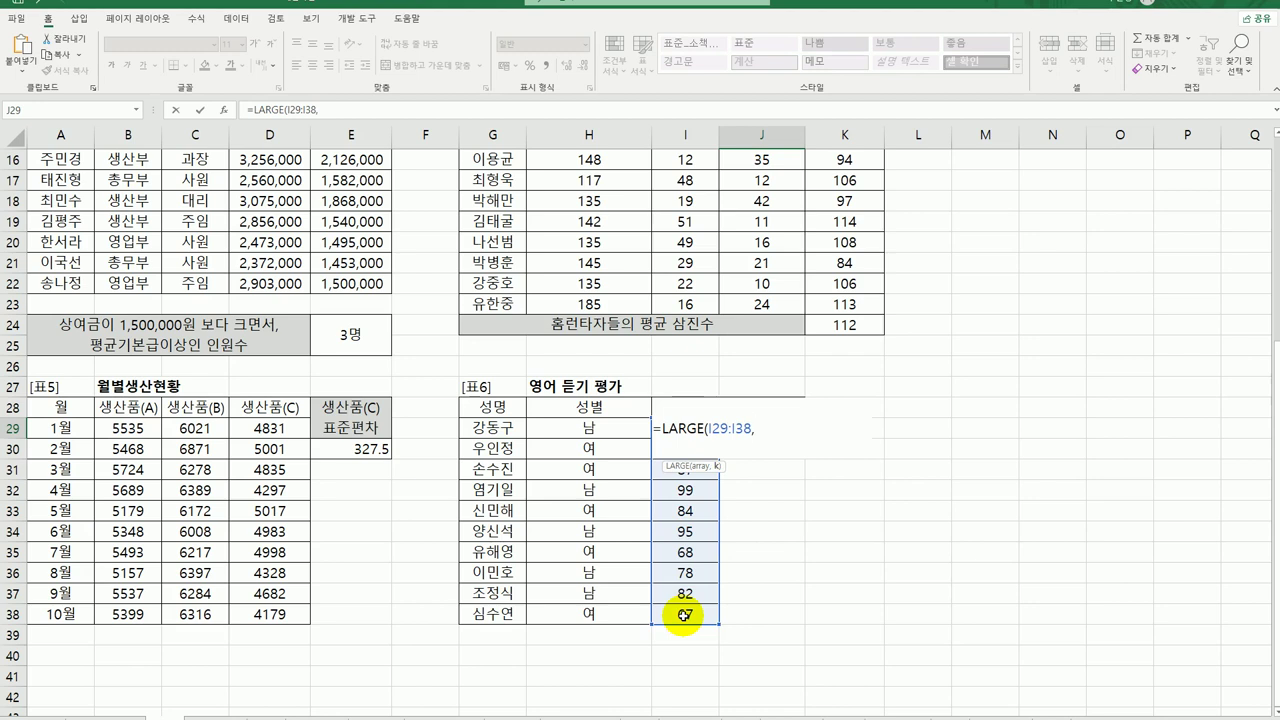
text(3)&")
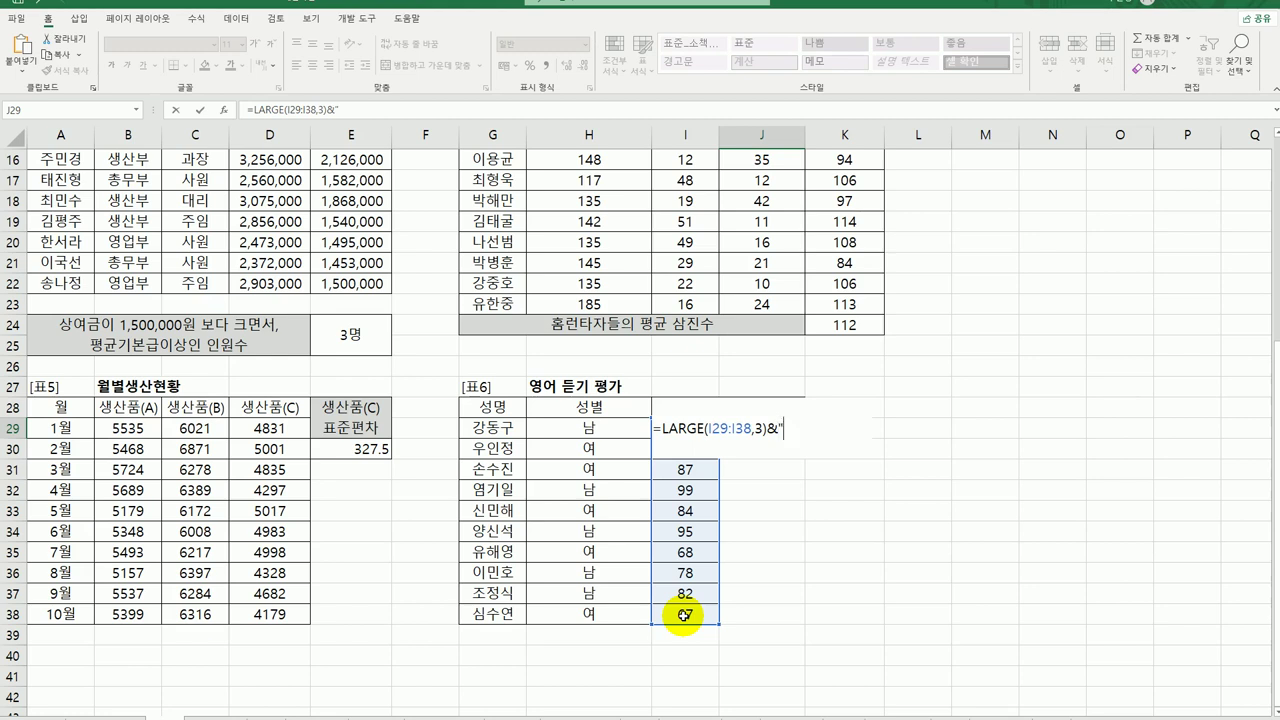
text(점")
key(Return)
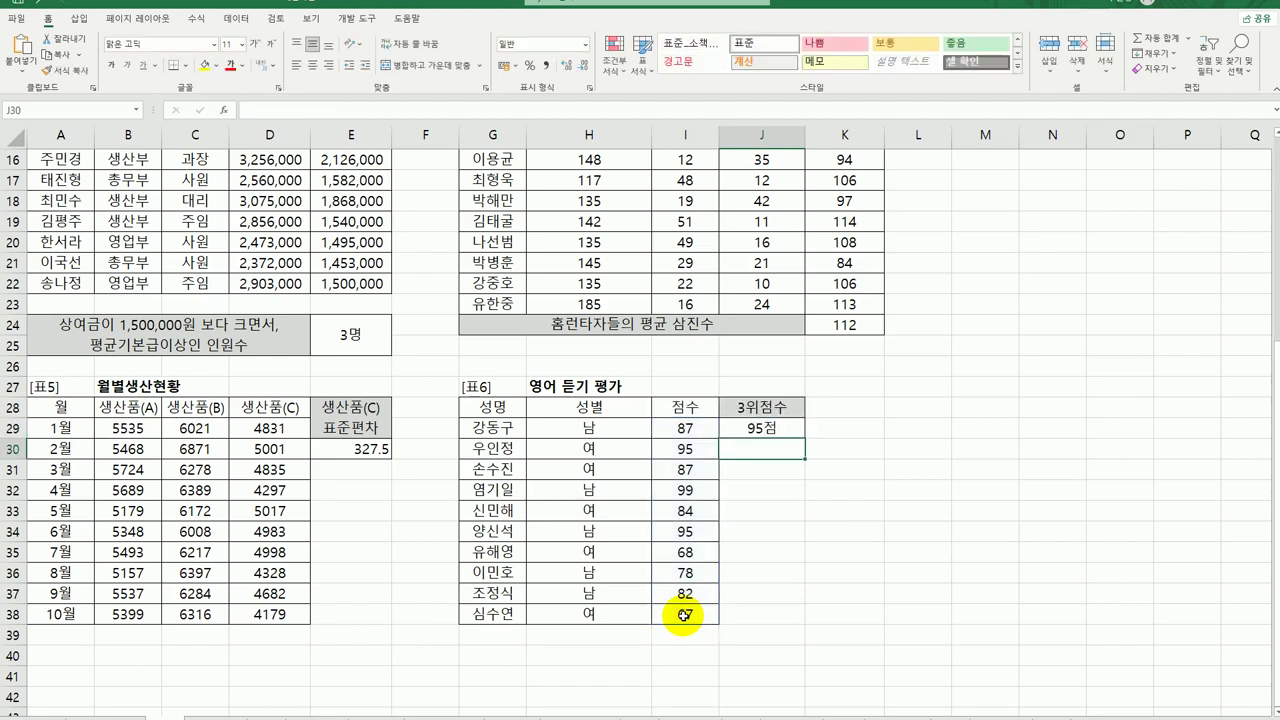
Look over the completed answer cells of the upper tables and return to cell A1.
scroll(684, 615, up, 5)
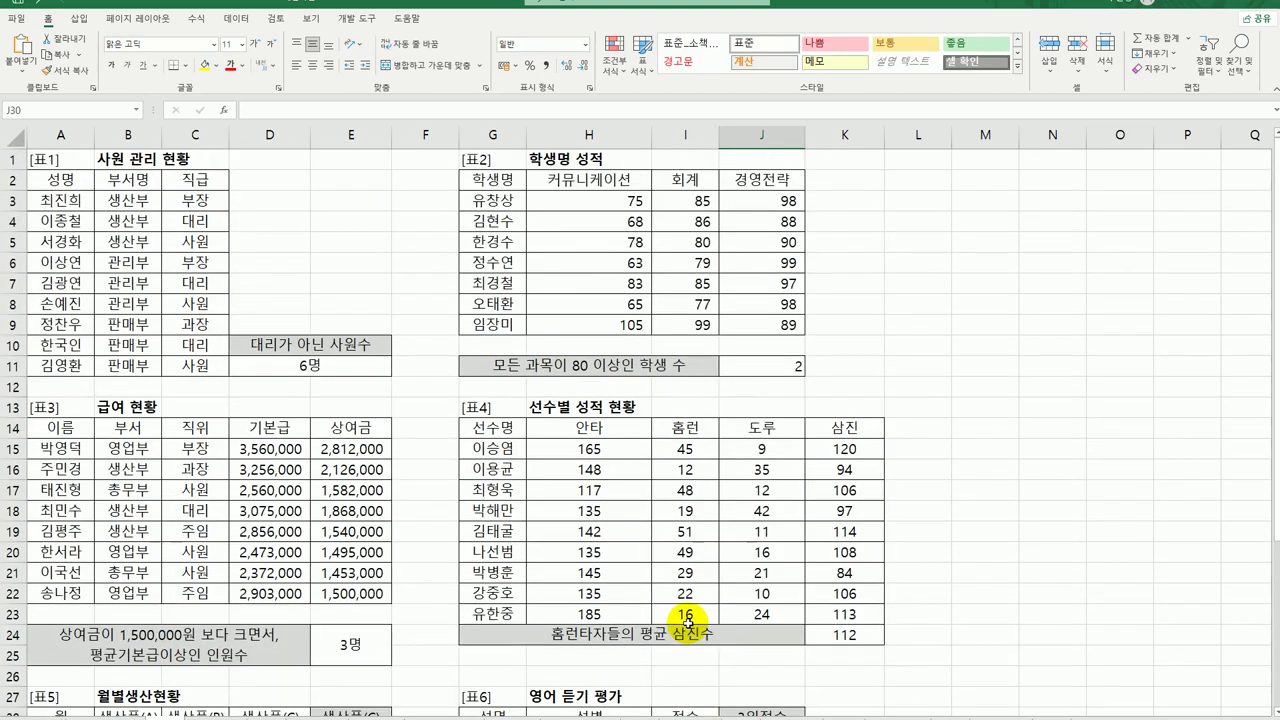
scroll(687, 620, down, 3)
scroll(690, 620, up, 3)
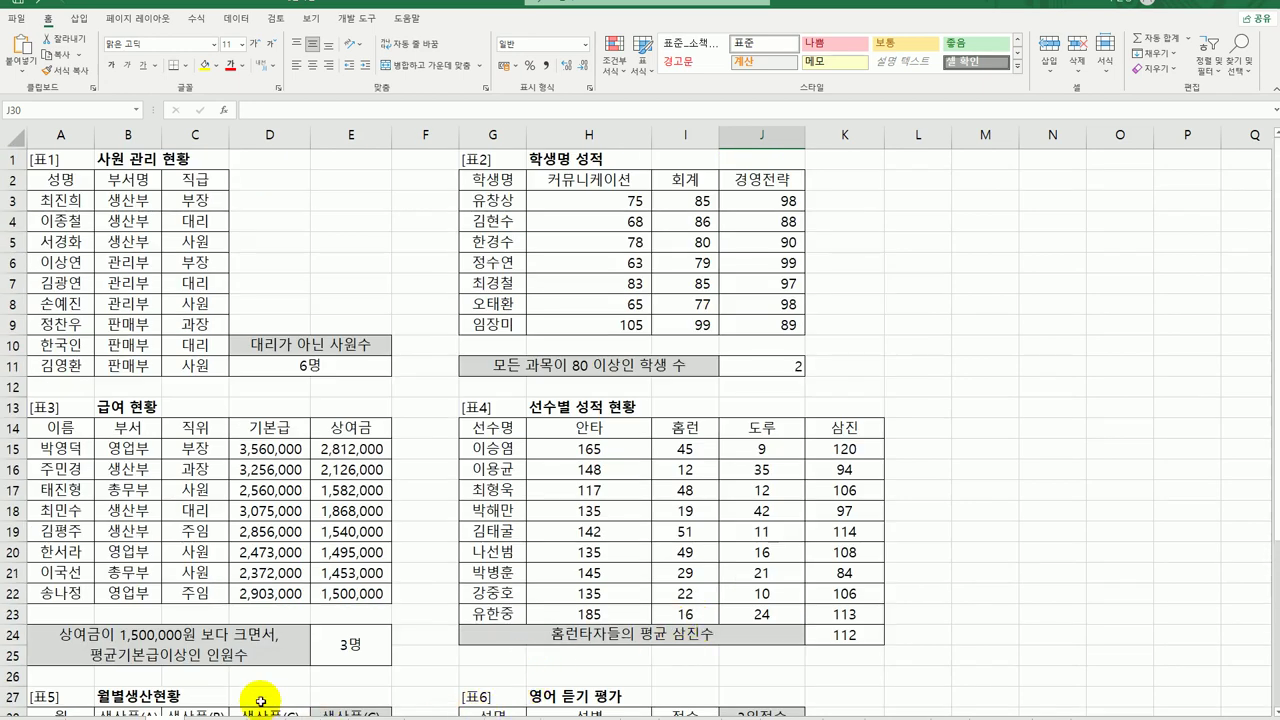
key(ctrl+Home)
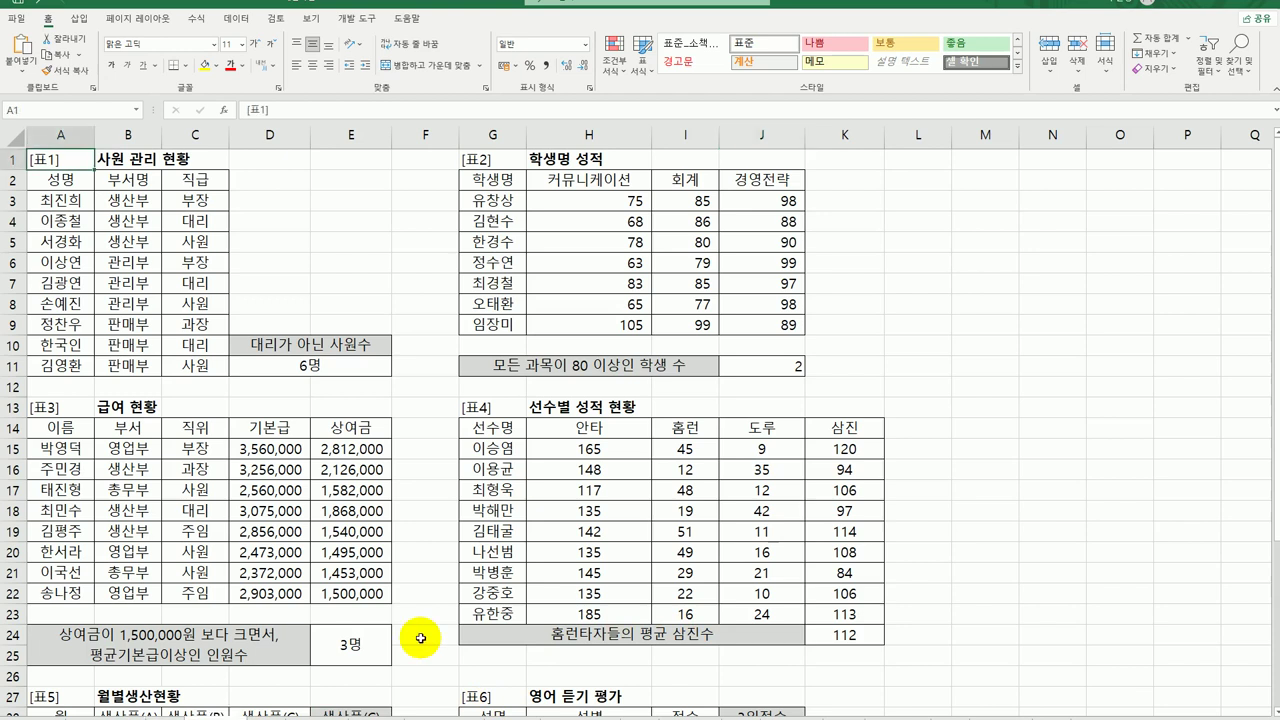